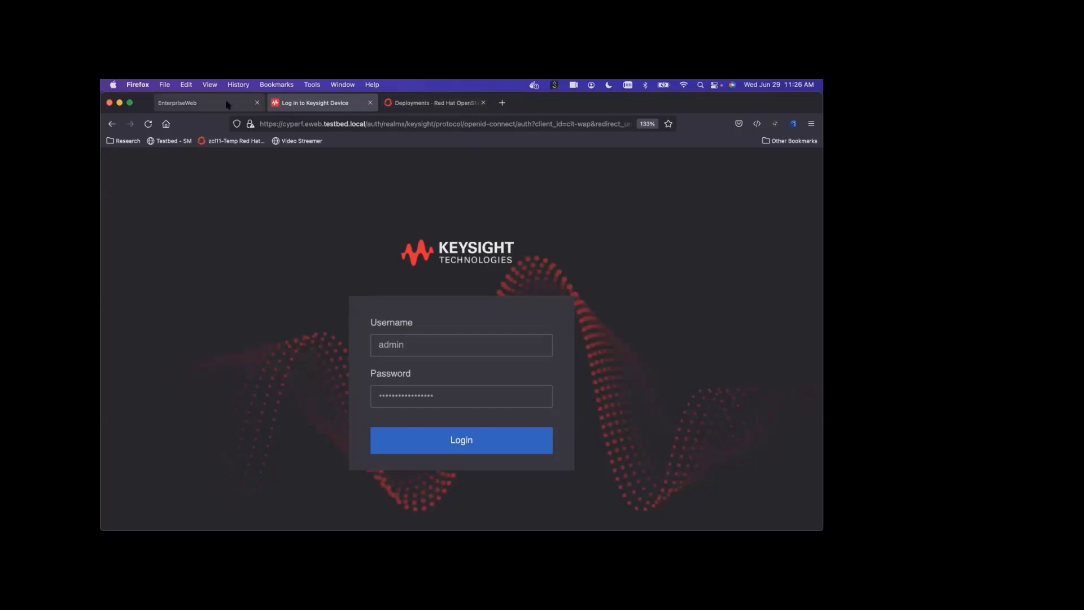
# Check the Service Manager sign-in page and the OpenShift deployments of the tbtemp project, reloading the deployments list.
pyautogui.click(224, 104)
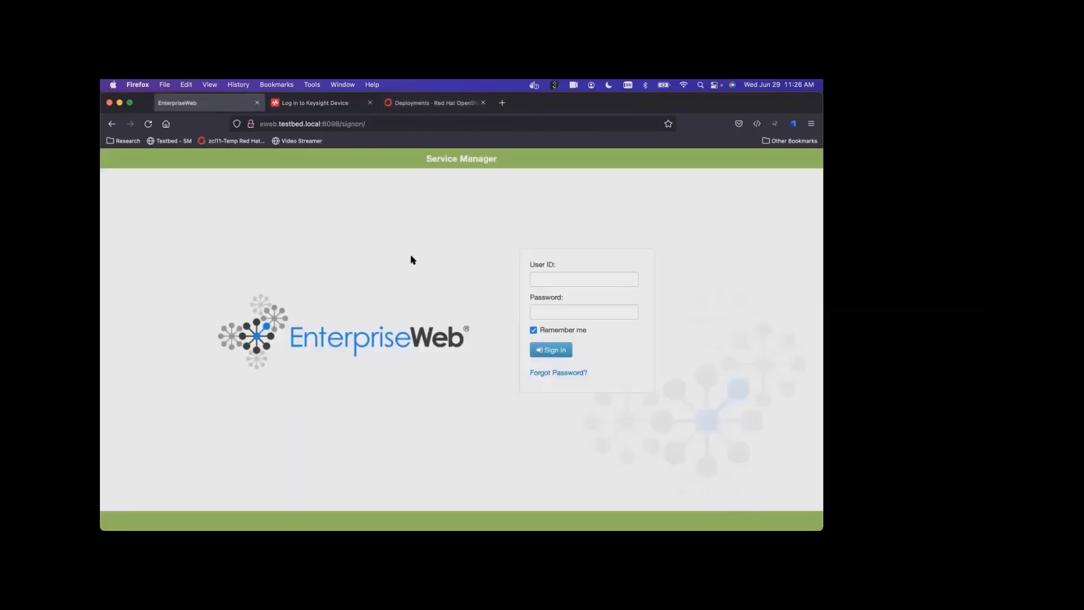
pyautogui.click(426, 104)
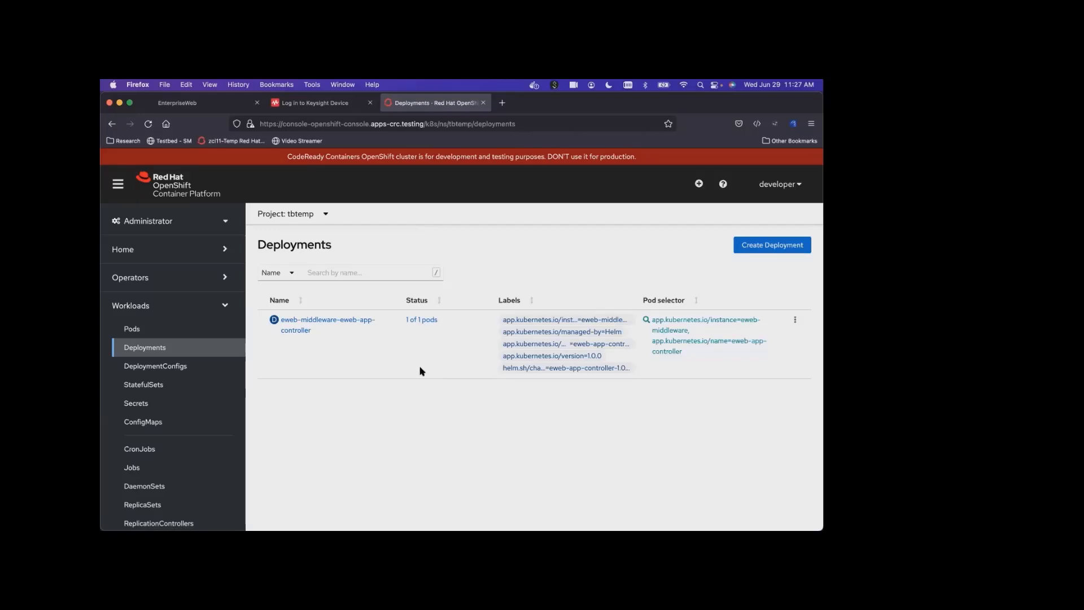
pyautogui.press('super+r')
pyautogui.click(207, 104)
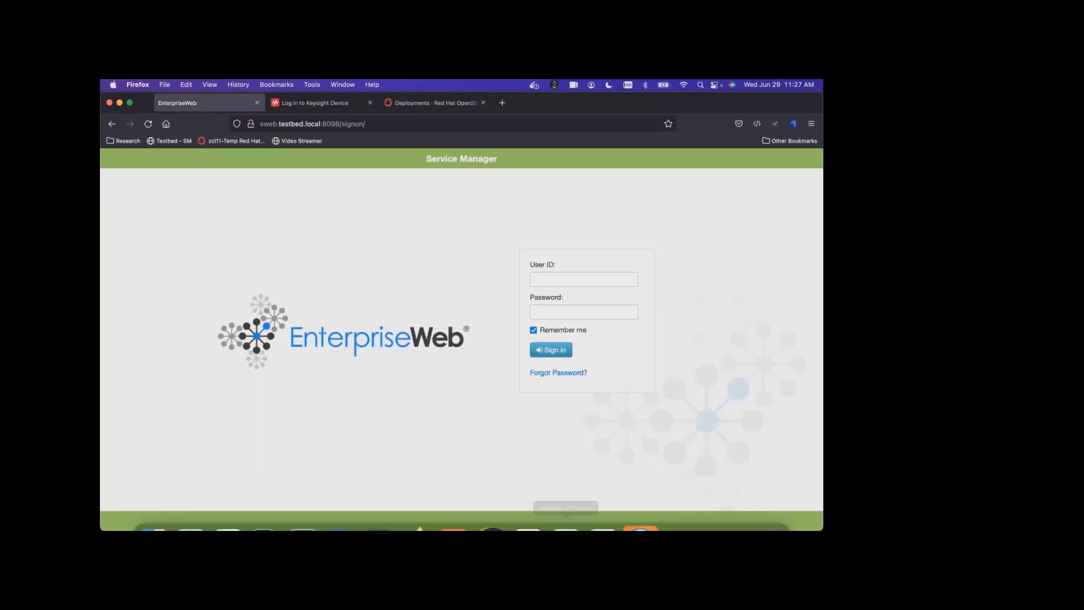
# Switch to Chrome and sign in to the Application Manager using the saved developer user ID and password.
pyautogui.click(559, 499)
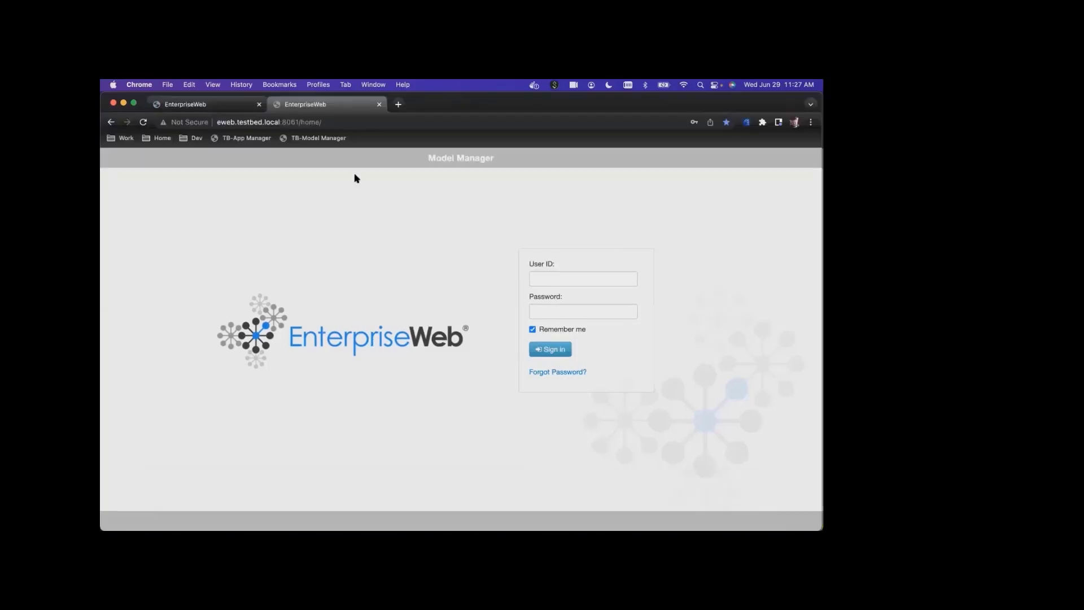
pyautogui.click(228, 107)
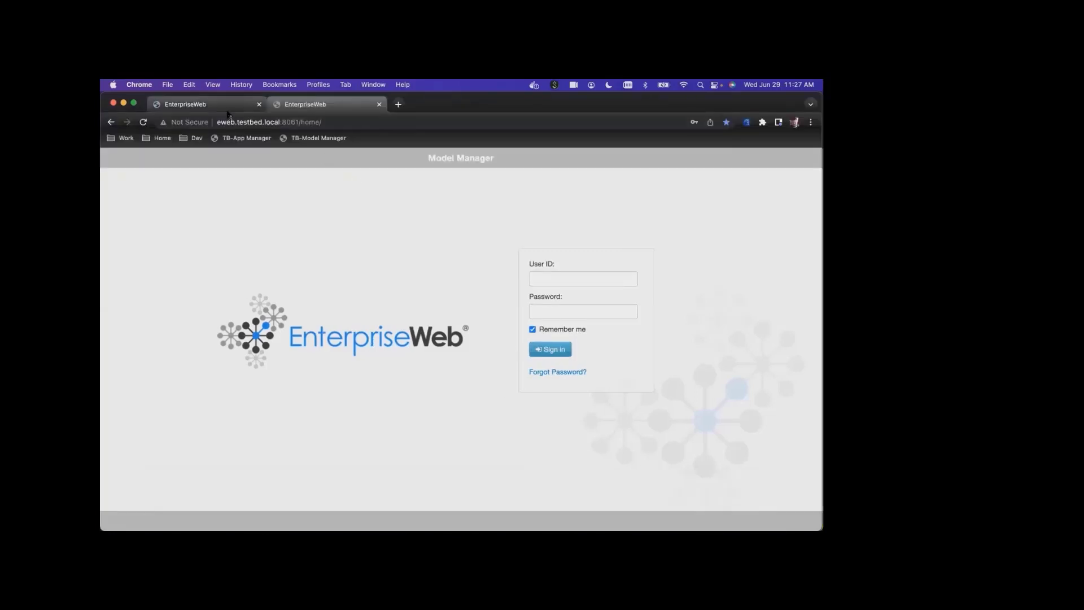
pyautogui.click(561, 279)
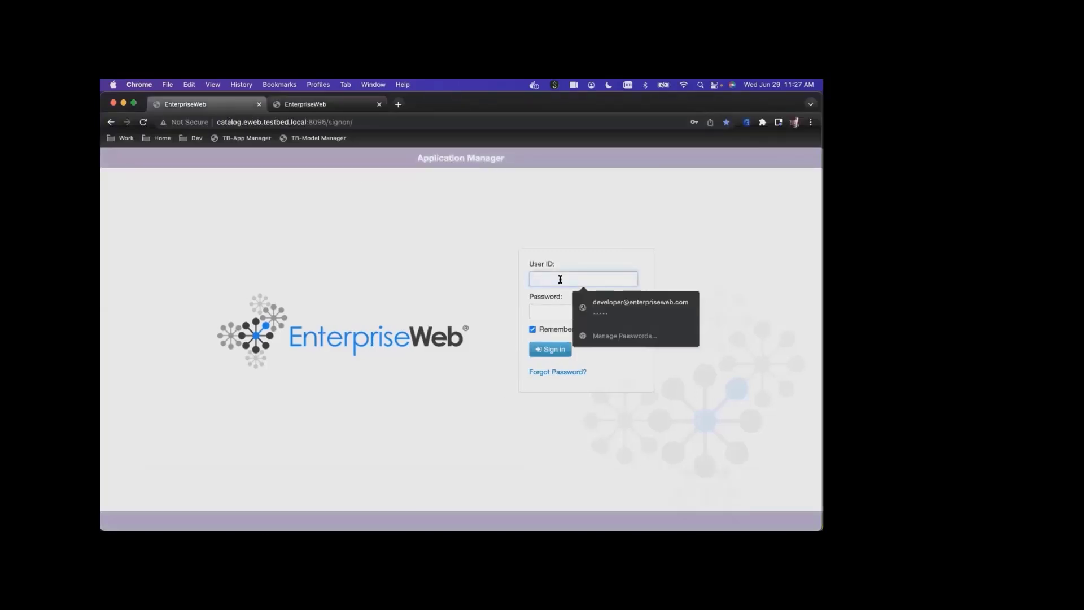
pyautogui.click(593, 304)
pyautogui.click(562, 349)
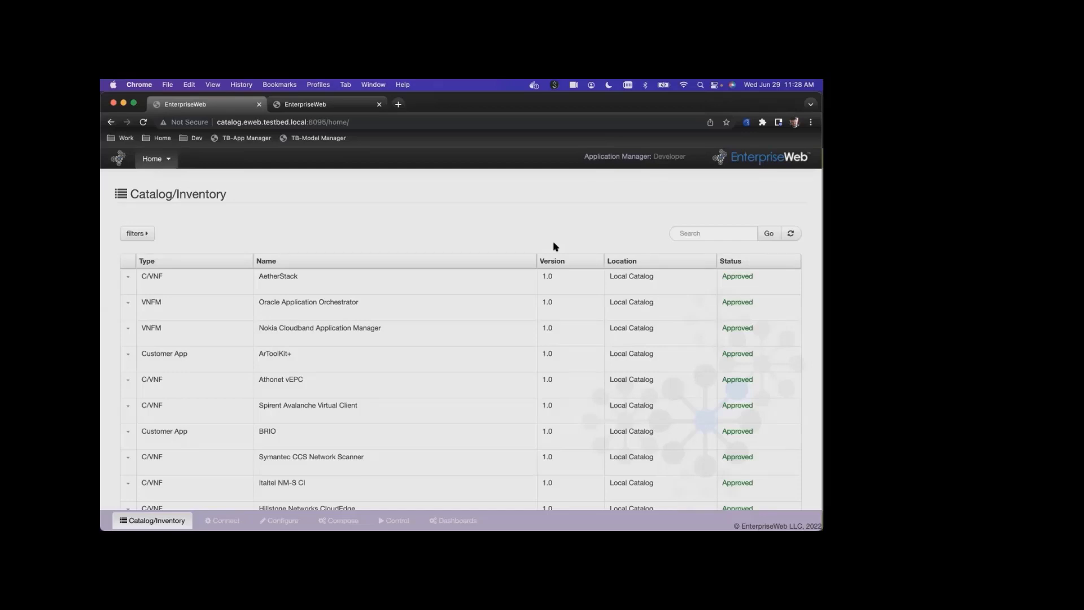
# Search the catalog for "kx", followed by a search for "video".
pyautogui.click(690, 235)
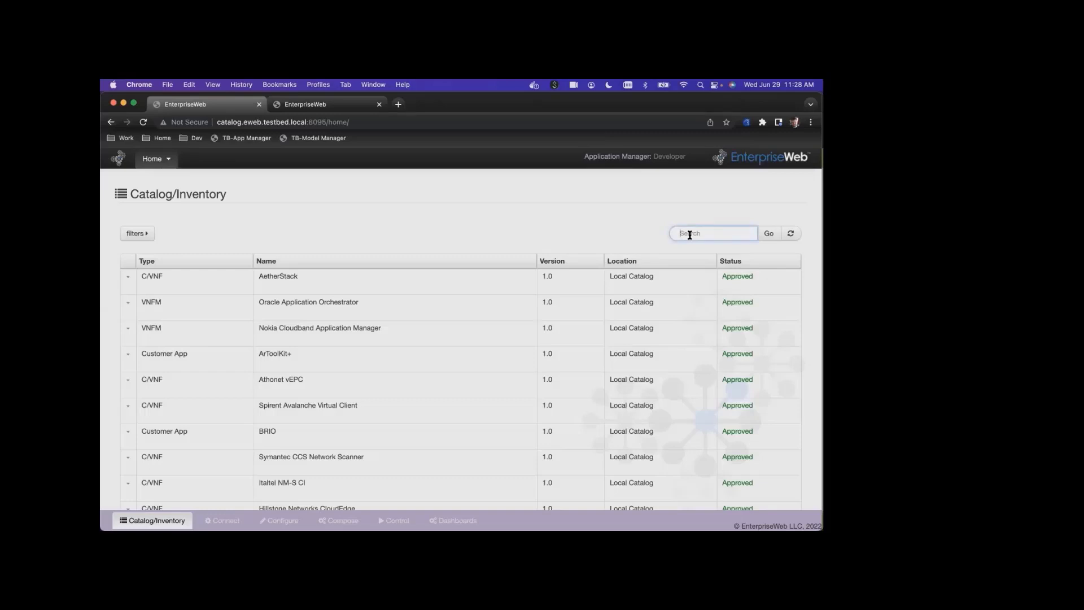
pyautogui.write('kx')
pyautogui.press('Return')
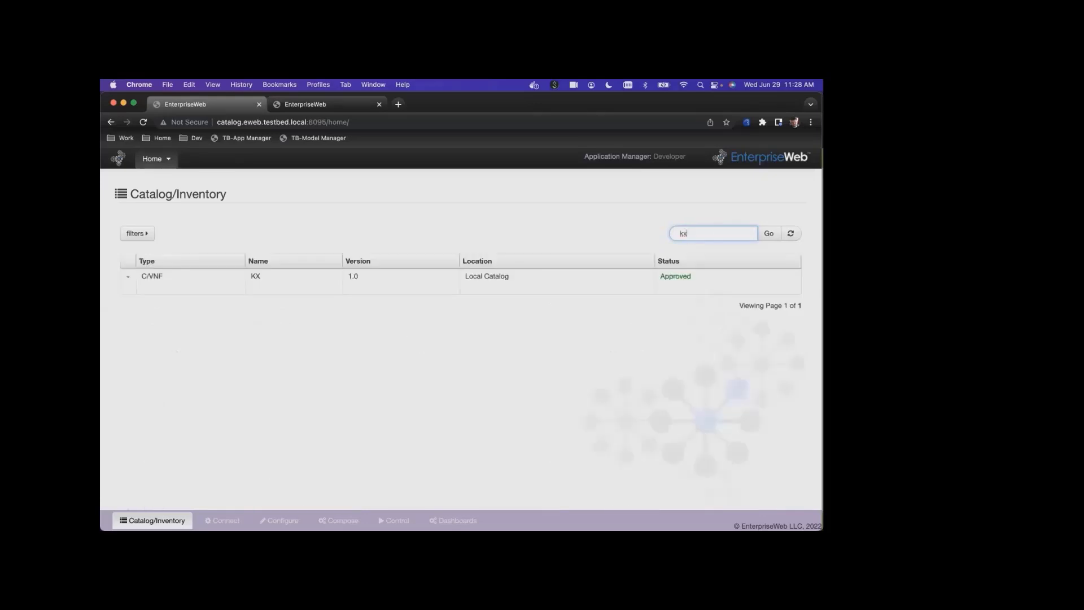
pyautogui.doubleClick(710, 235)
pyautogui.write('video')
pyautogui.press('Return')
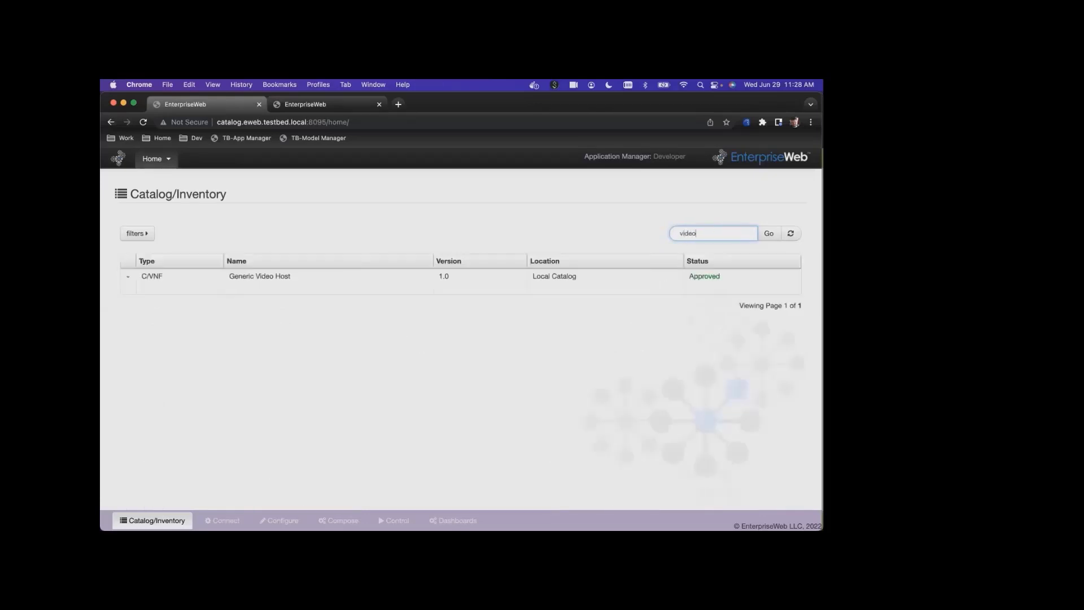
# Search the catalog for "fire", and clear the search to list all entries again.
pyautogui.doubleClick(710, 235)
pyautogui.write('fire')
pyautogui.press('Return')
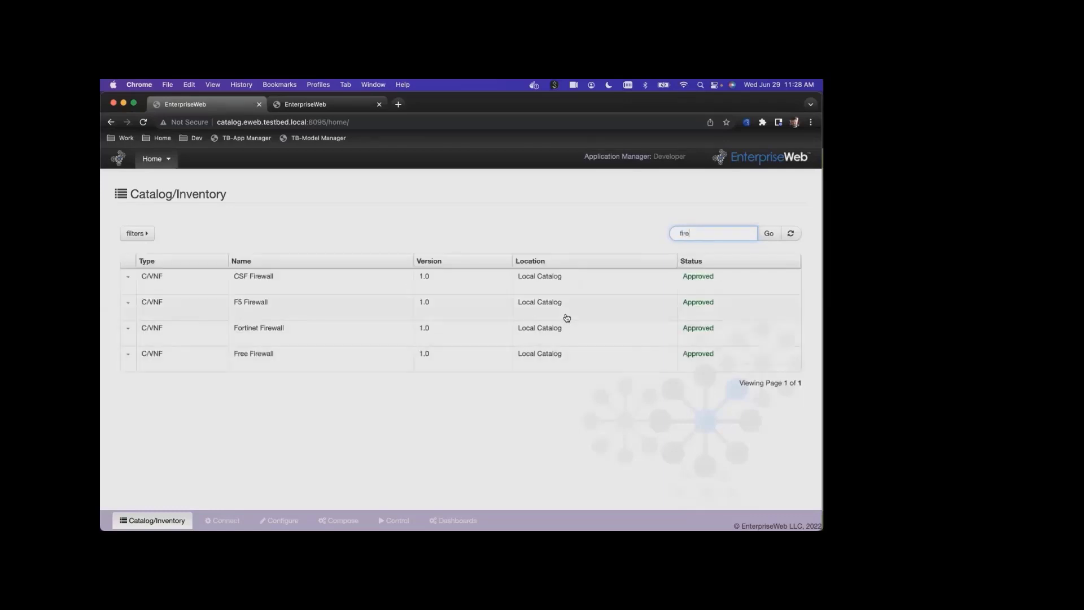
pyautogui.doubleClick(723, 238)
pyautogui.press('BackSpace')
pyautogui.press('Return')
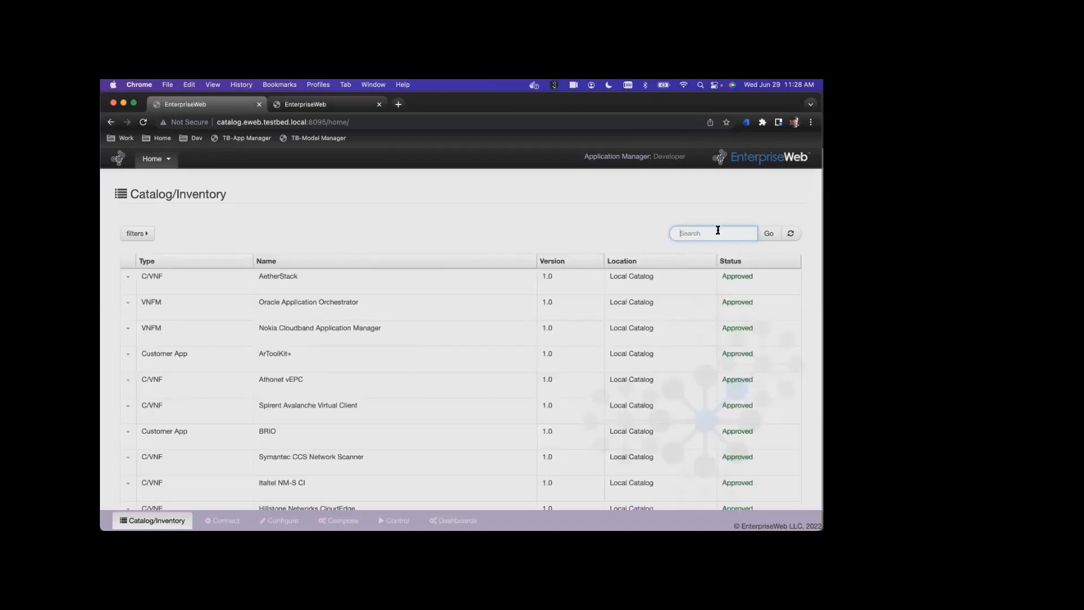
# Search the catalog for "video" and open the package profile of the Generic Video Host entry.
pyautogui.write('video')
pyautogui.press('Return')
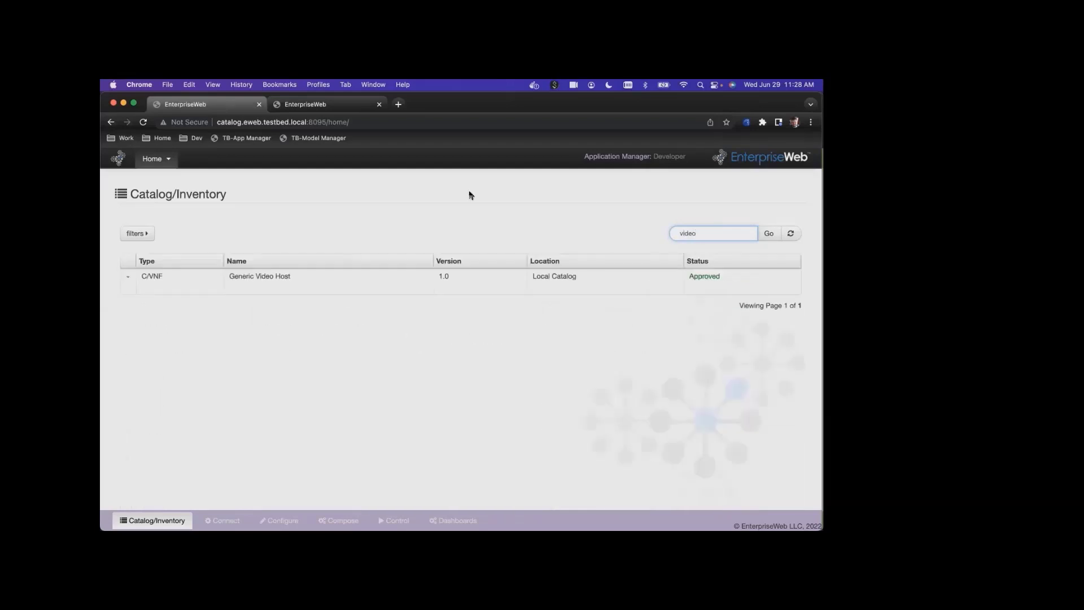
pyautogui.click(260, 282)
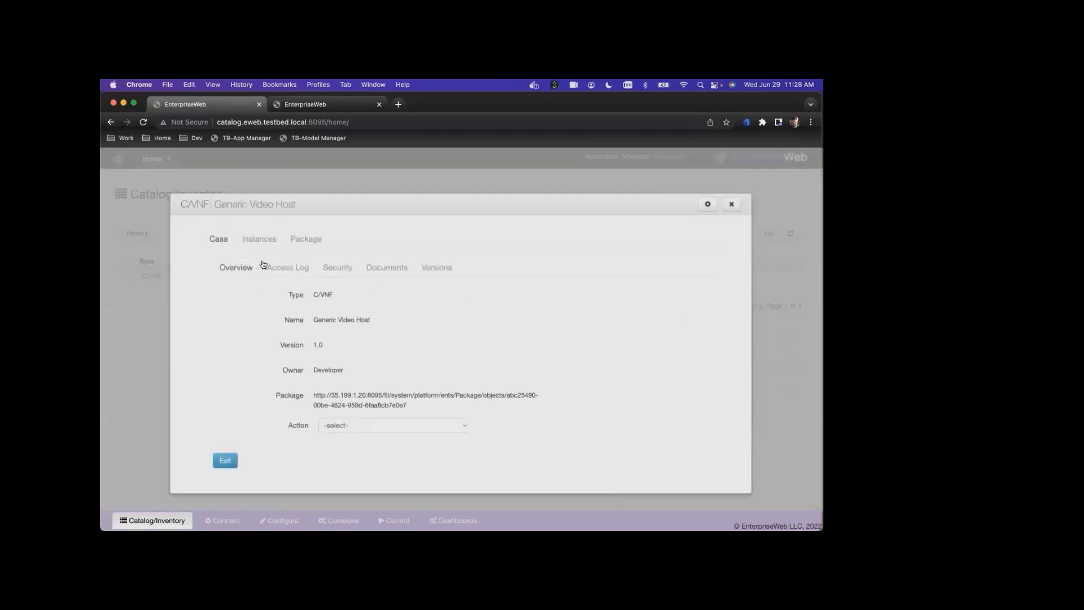
pyautogui.click(304, 246)
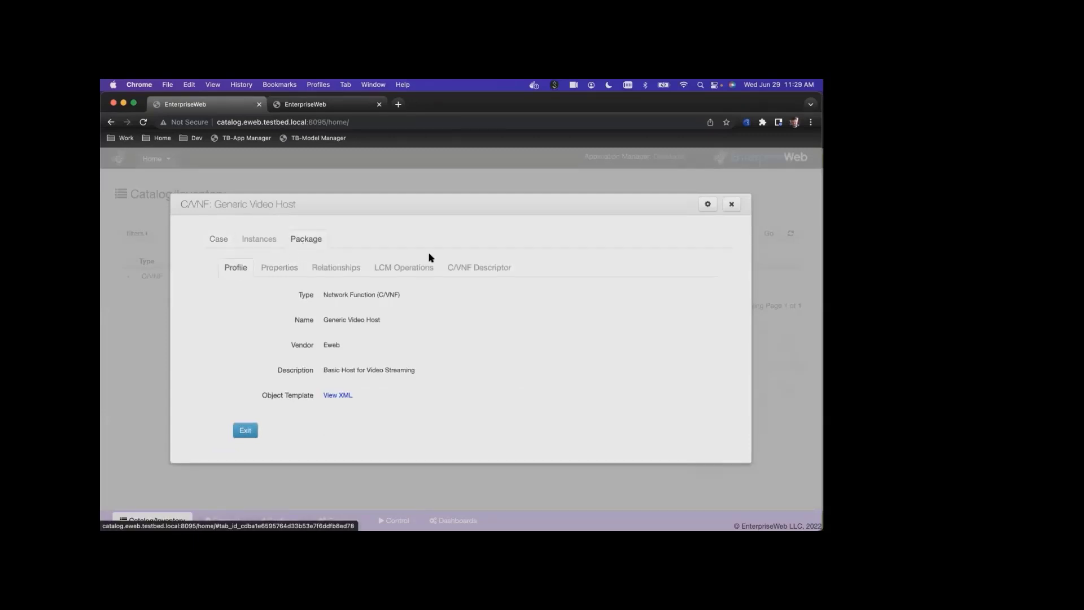
# Review the info, interfaces and NFCs in the Generic Video Host's C/VNF descriptor, and close the entry.
pyautogui.click(455, 267)
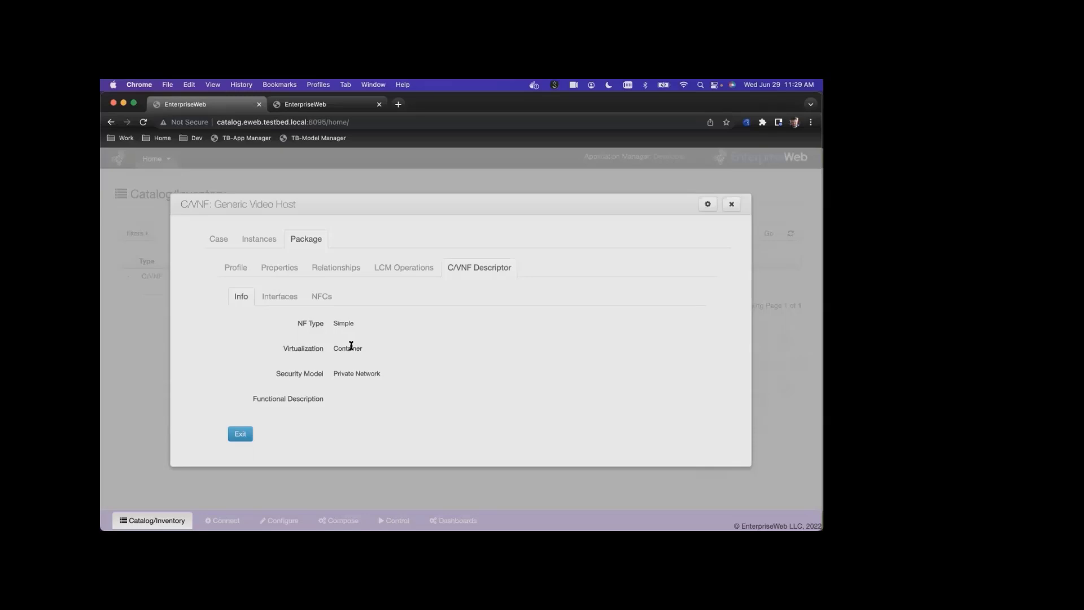
pyautogui.click(280, 298)
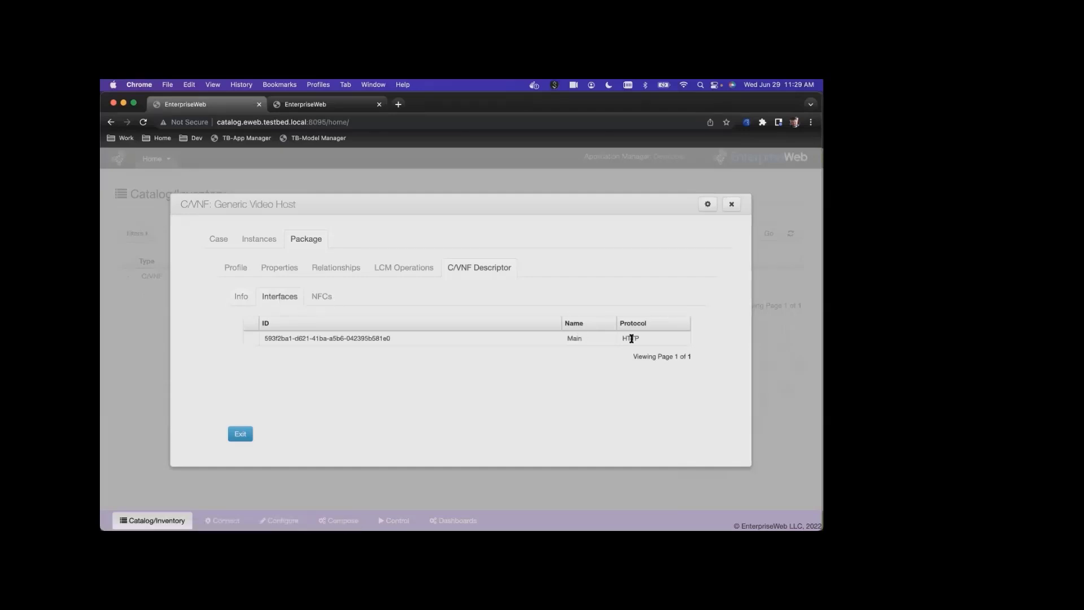
pyautogui.click(326, 295)
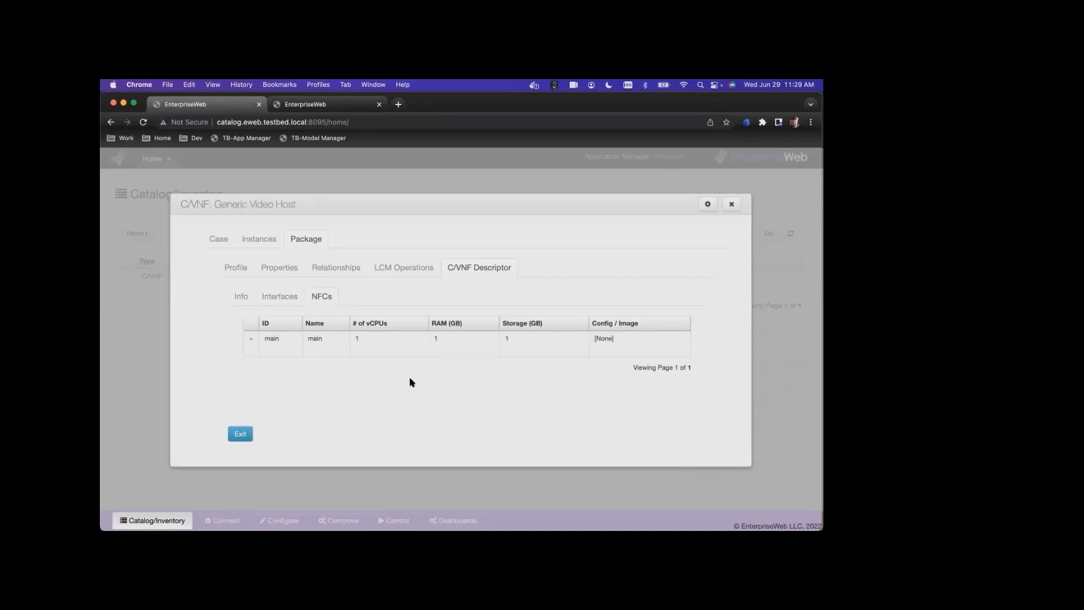
pyautogui.press('Escape')
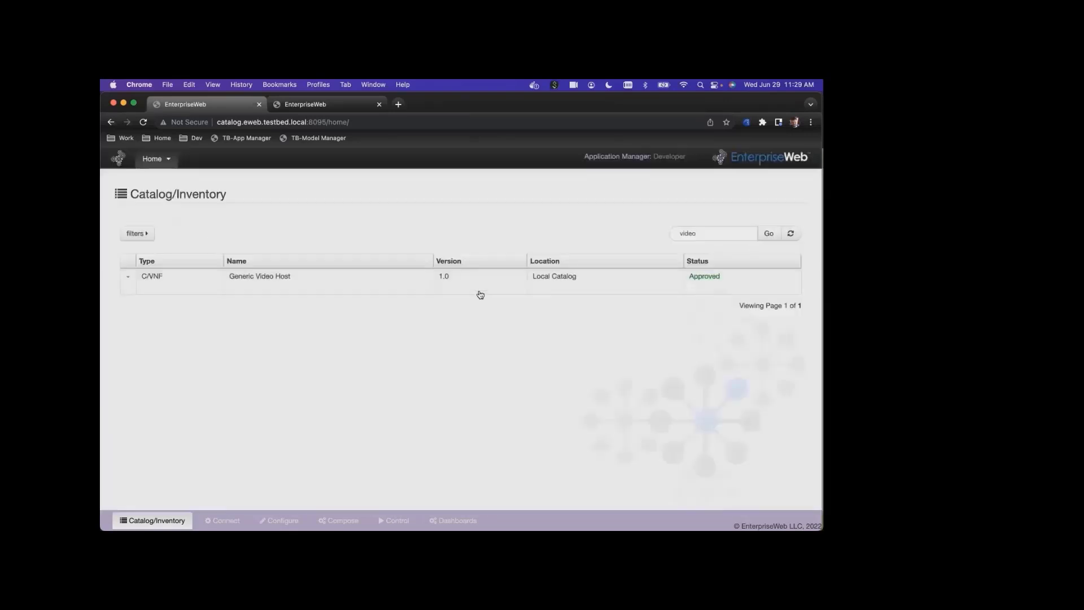
# Search the catalog for "aeth" and open the package profile of the AetherStack entry.
pyautogui.doubleClick(692, 232)
pyautogui.write('aeth')
pyautogui.press('Return')
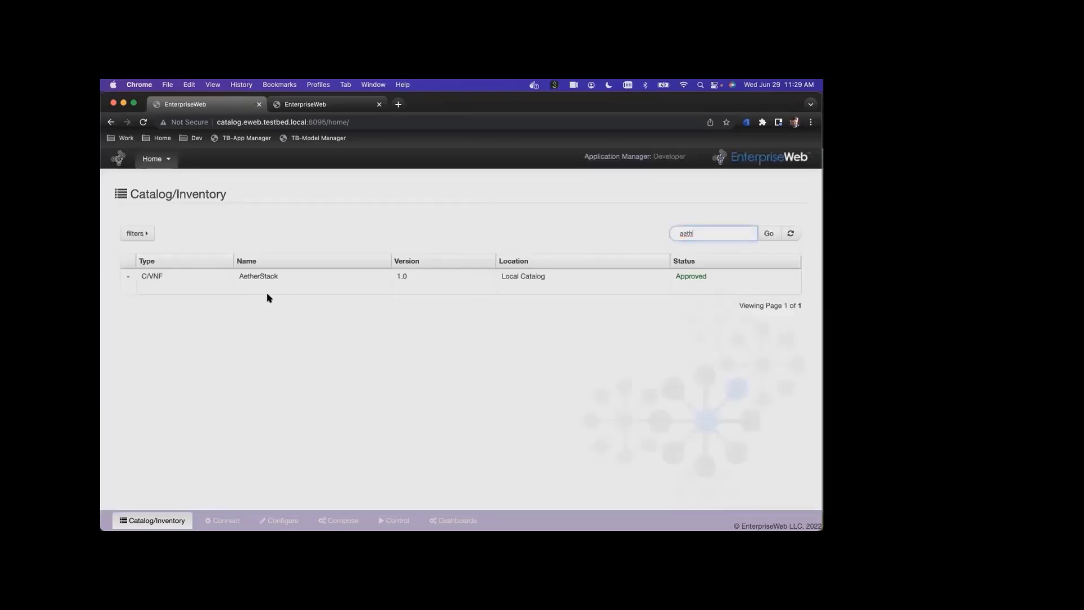
pyautogui.click(274, 289)
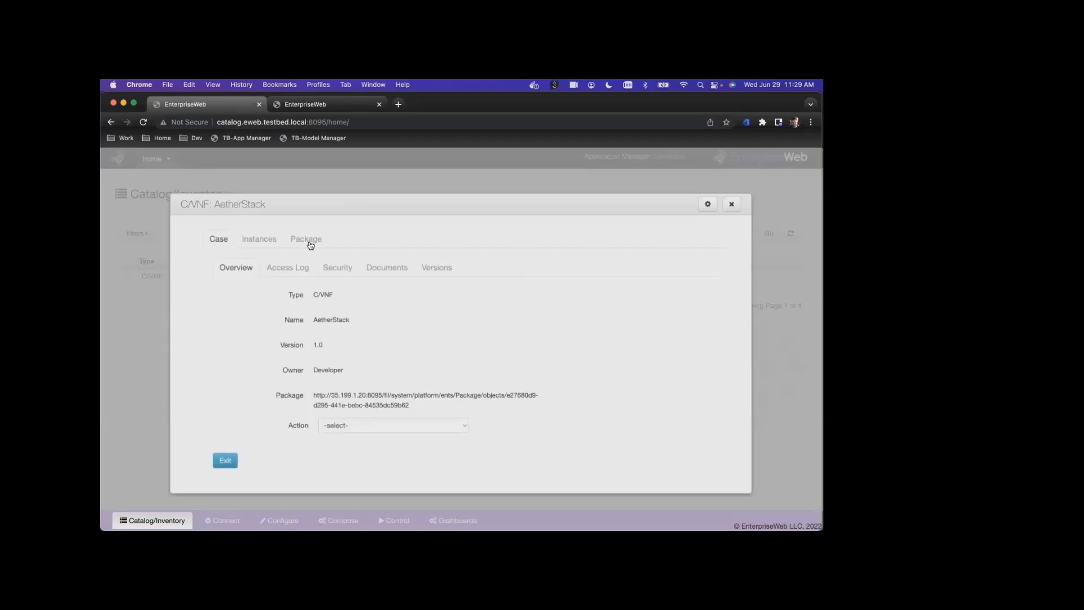
pyautogui.click(310, 239)
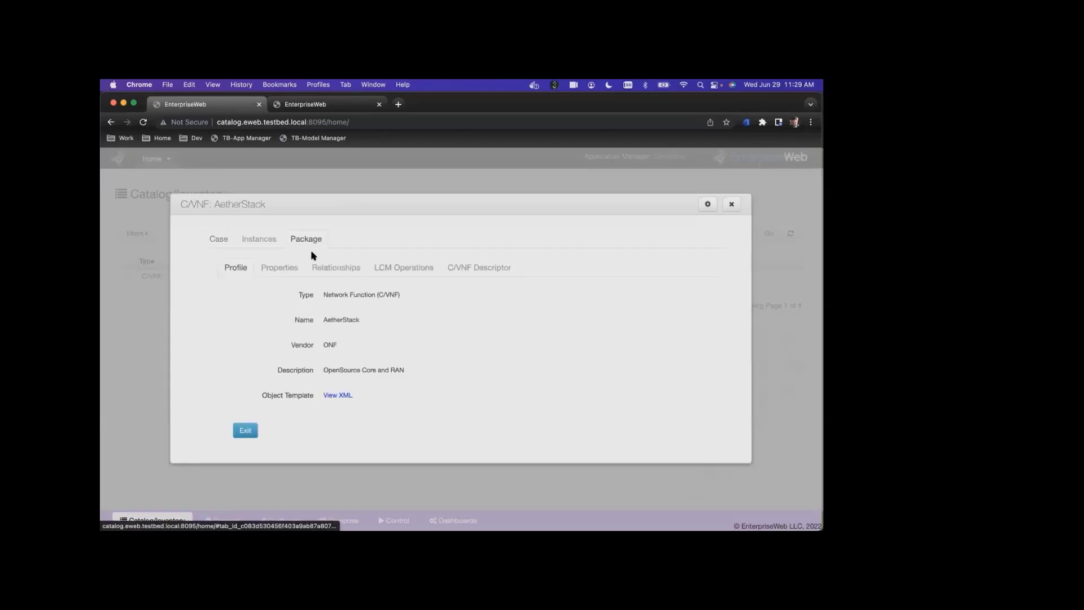
# Examine the NF type and the NFC list in AetherStack's C/VNF descriptor.
pyautogui.click(485, 264)
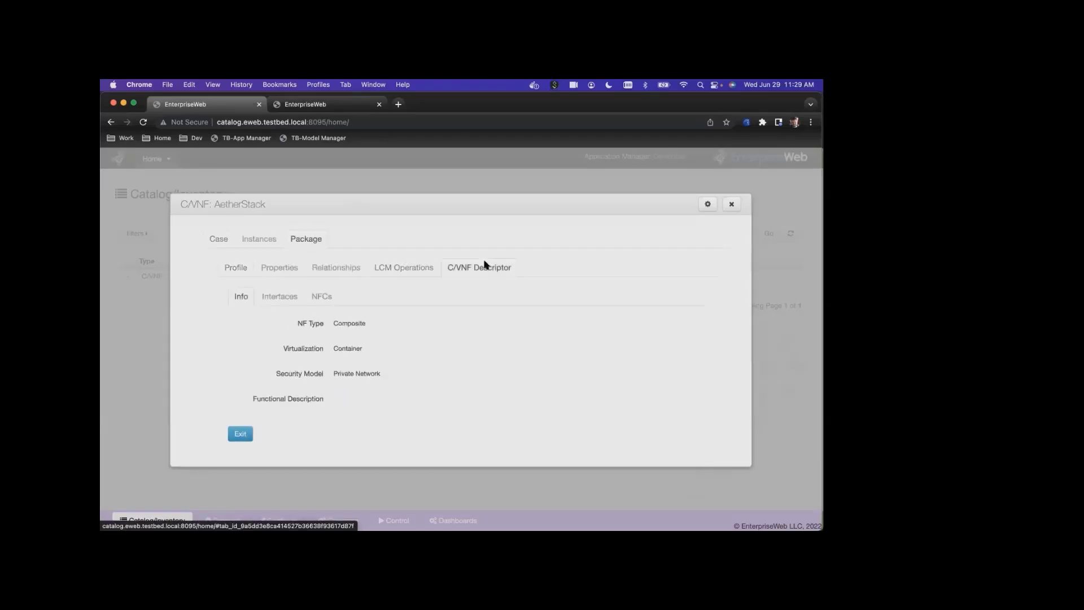
pyautogui.doubleClick(343, 319)
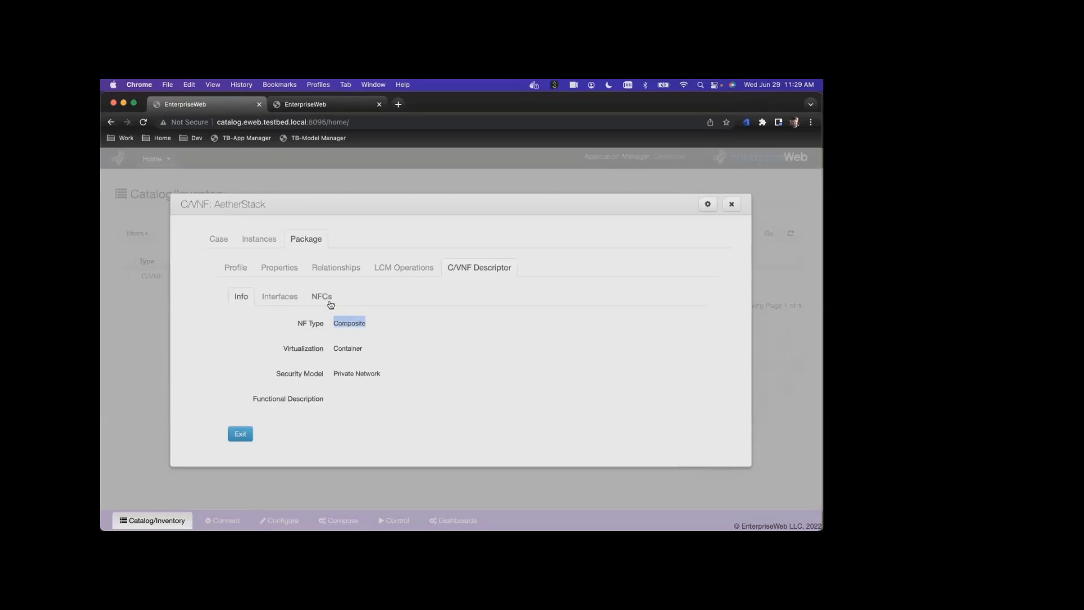
pyautogui.click(327, 298)
pyautogui.scroll(-4, 517, 421)
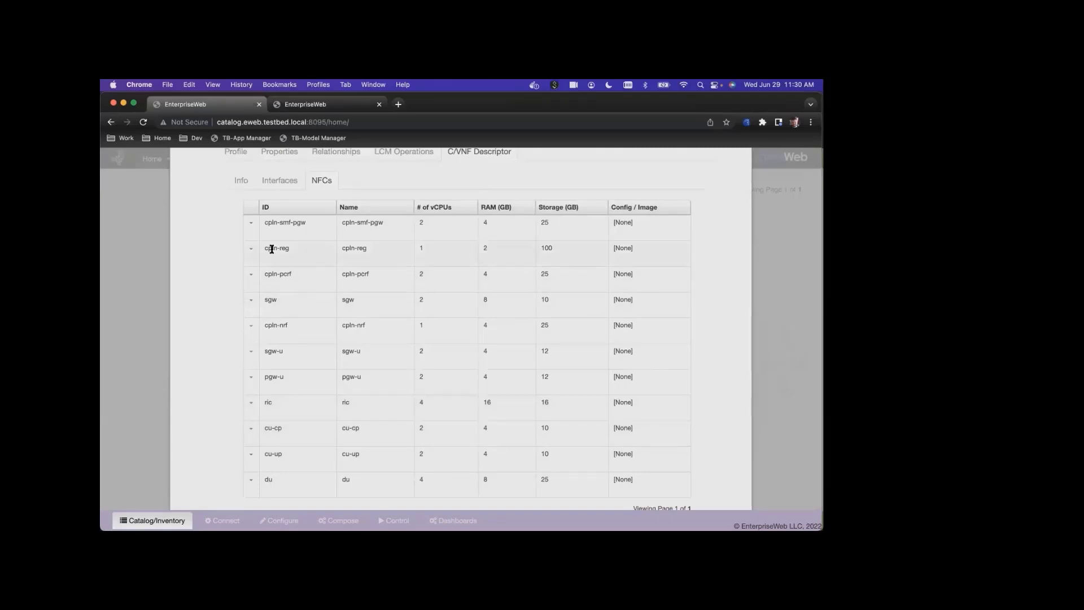
# Inspect the attributes and interfaces in the details of the cpln-smf-pgw component, and close the details.
pyautogui.click(252, 224)
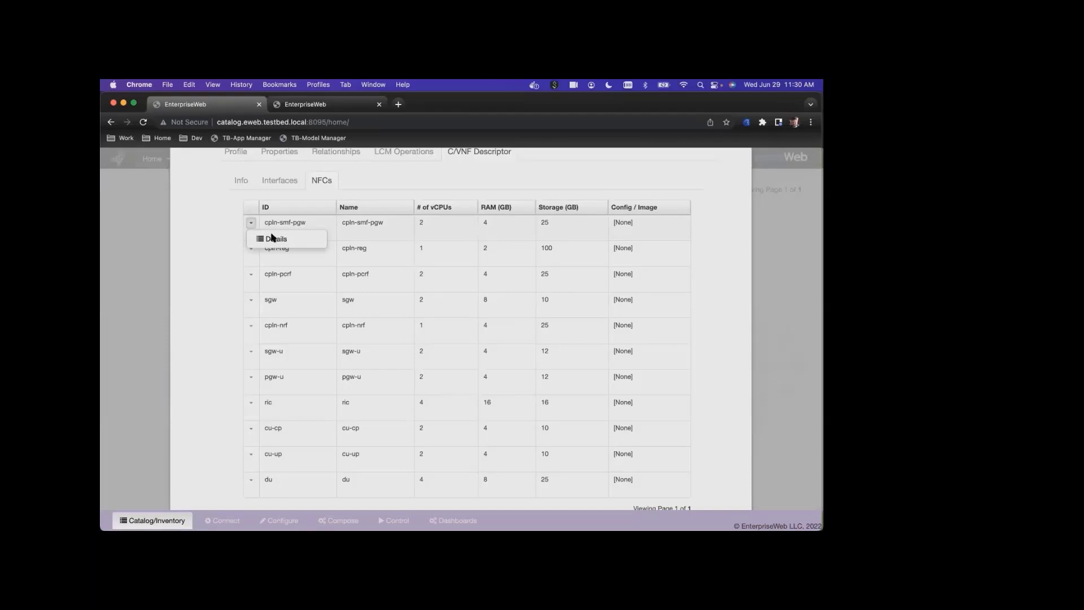
pyautogui.click(272, 238)
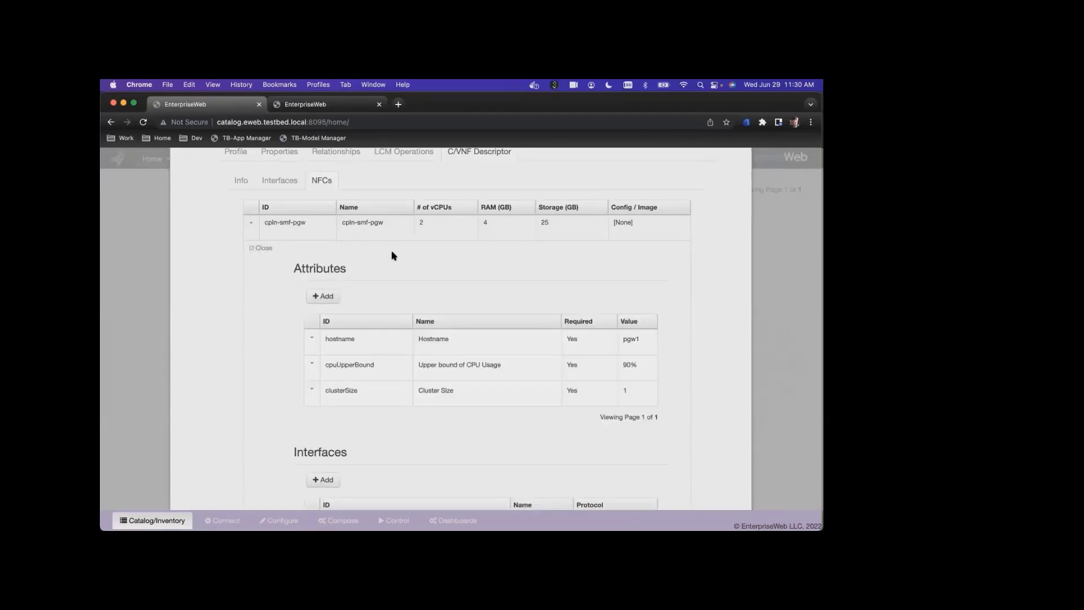
pyautogui.scroll(-2, 394, 255)
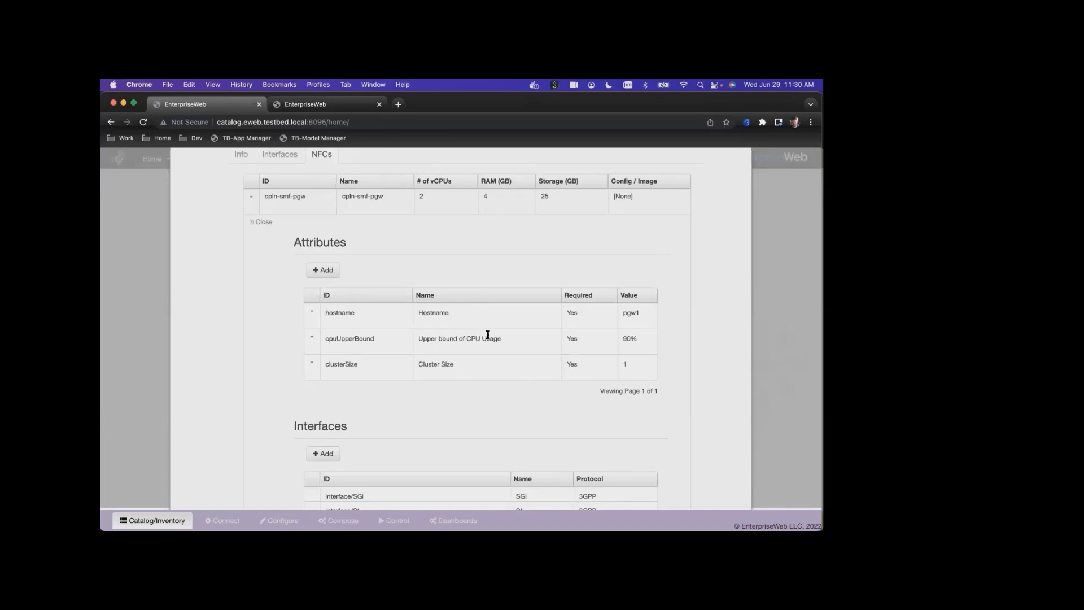
pyautogui.scroll(-3, 487, 334)
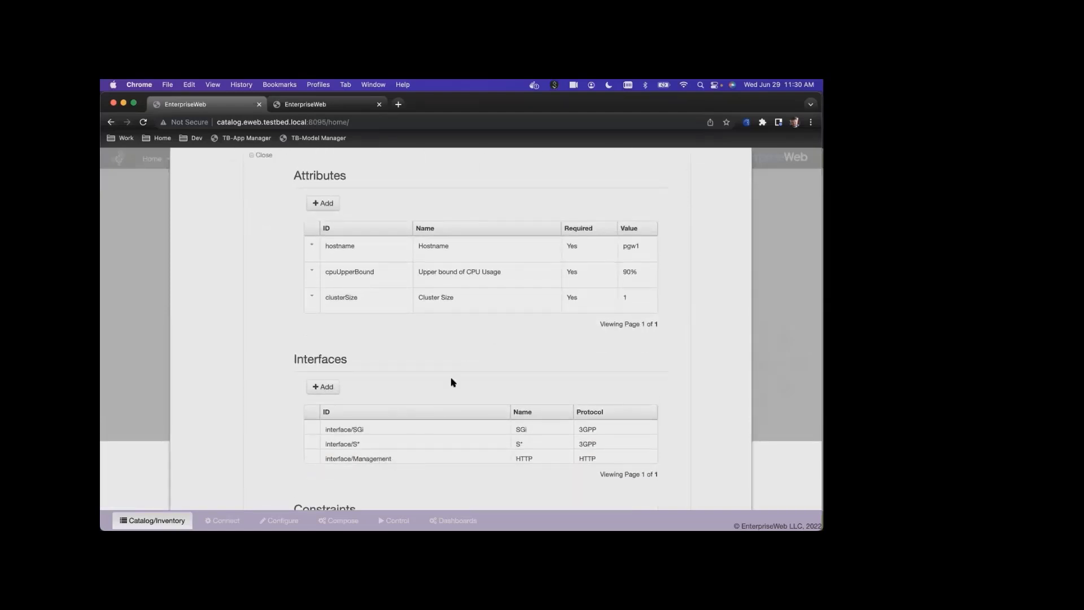
pyautogui.scroll(1, 452, 383)
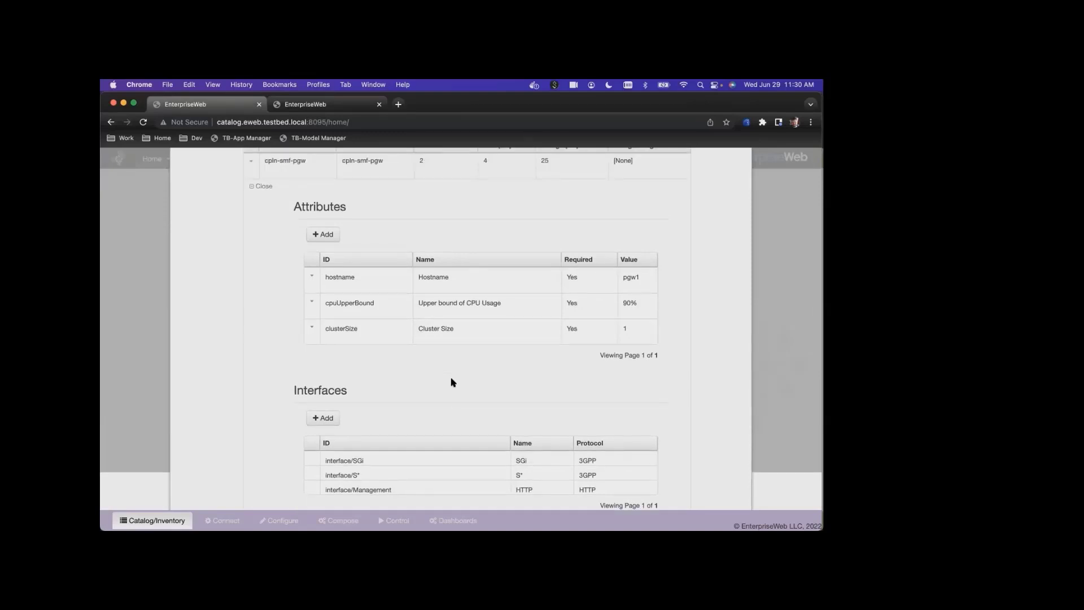
pyautogui.scroll(5, 452, 383)
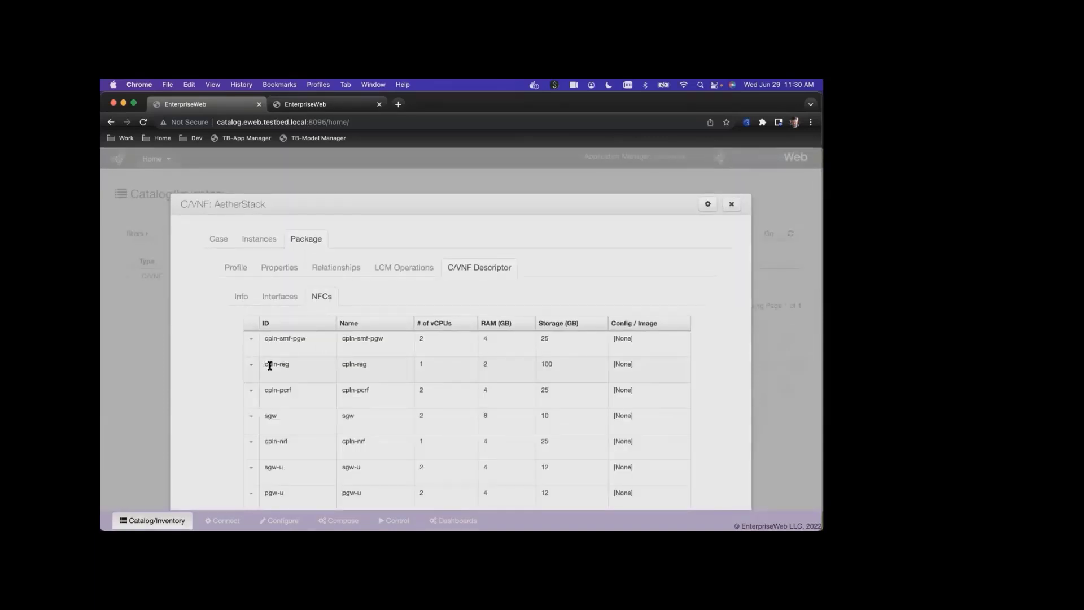
# Review AetherStack's LCM operations and return to its C/VNF descriptor.
pyautogui.click(398, 274)
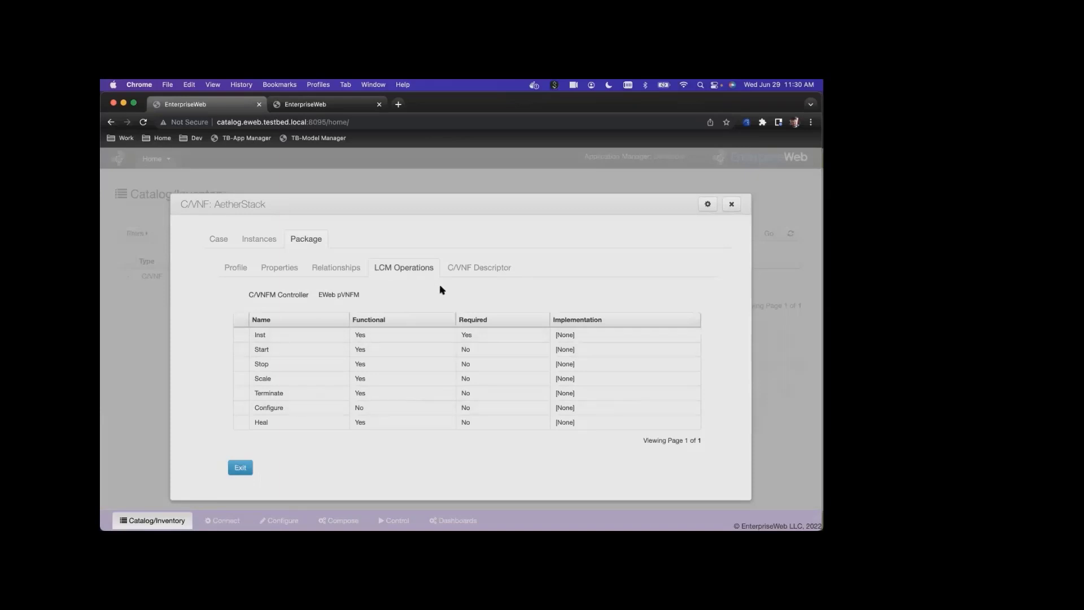
pyautogui.click(461, 273)
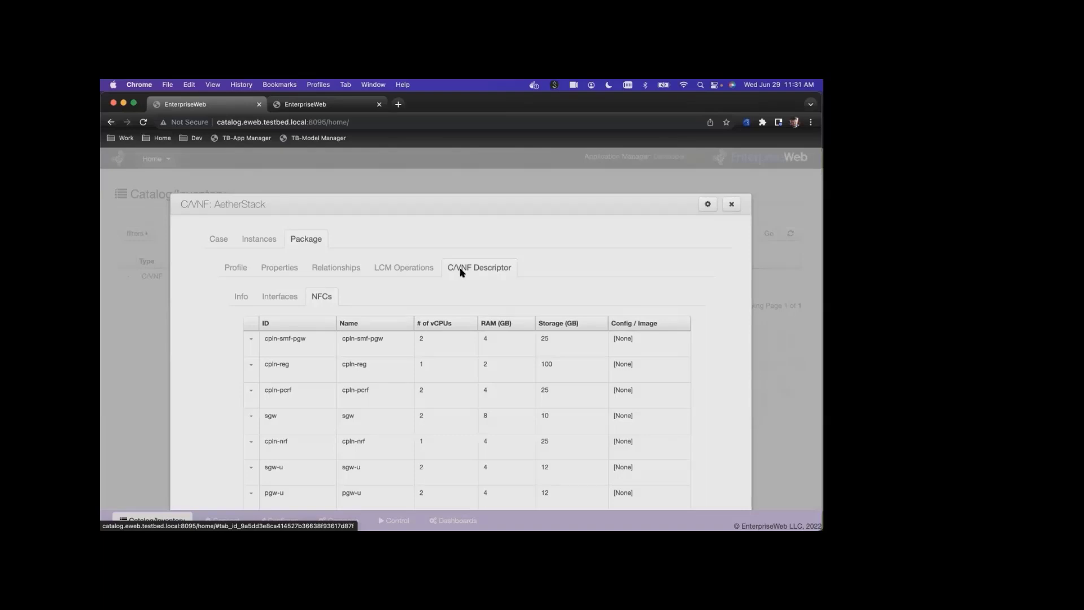
# Switch to the Model Manager sign-in page and sign in with the saved user ID and password.
pyautogui.click(334, 111)
pyautogui.click(538, 282)
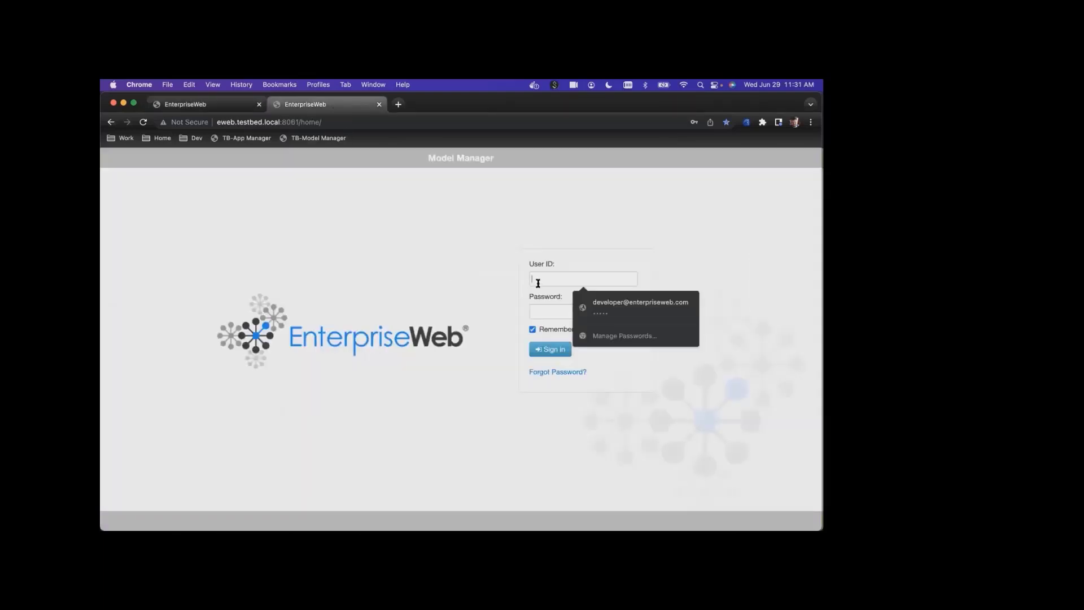
pyautogui.click(582, 304)
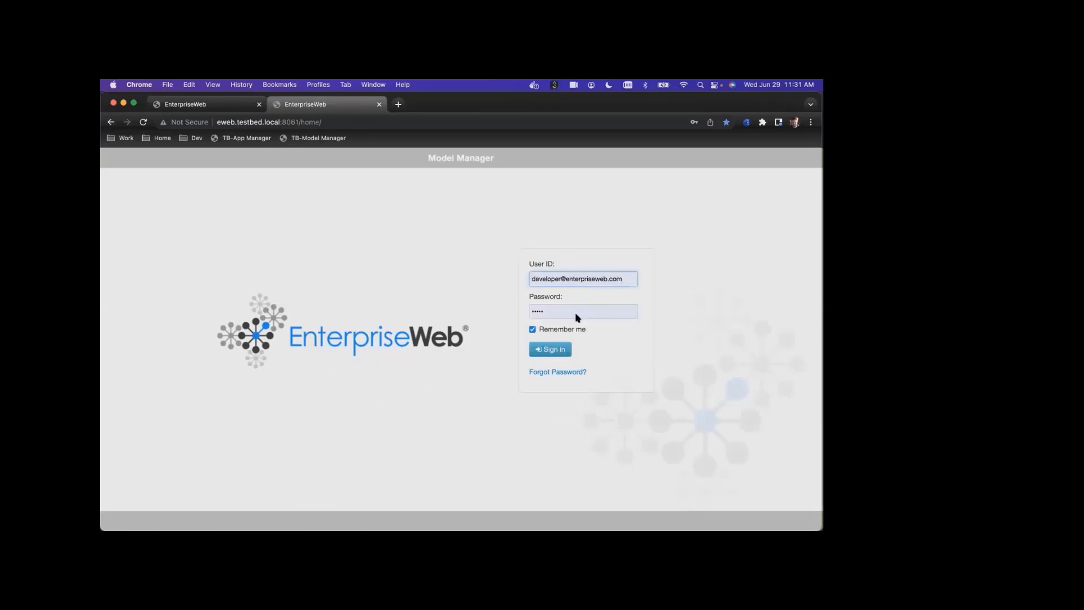
pyautogui.click(551, 351)
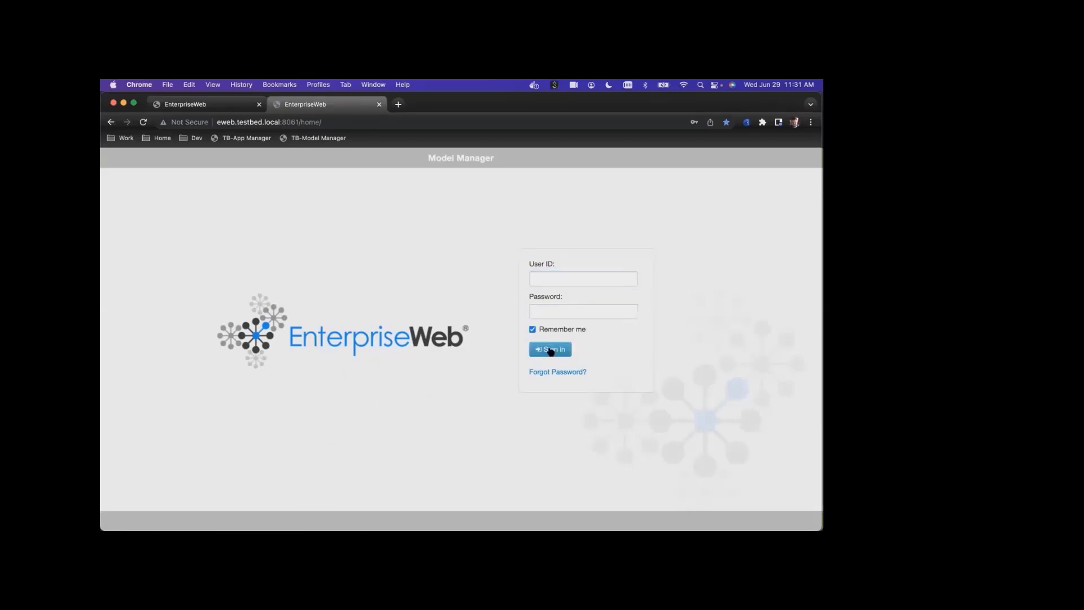
pyautogui.click(574, 282)
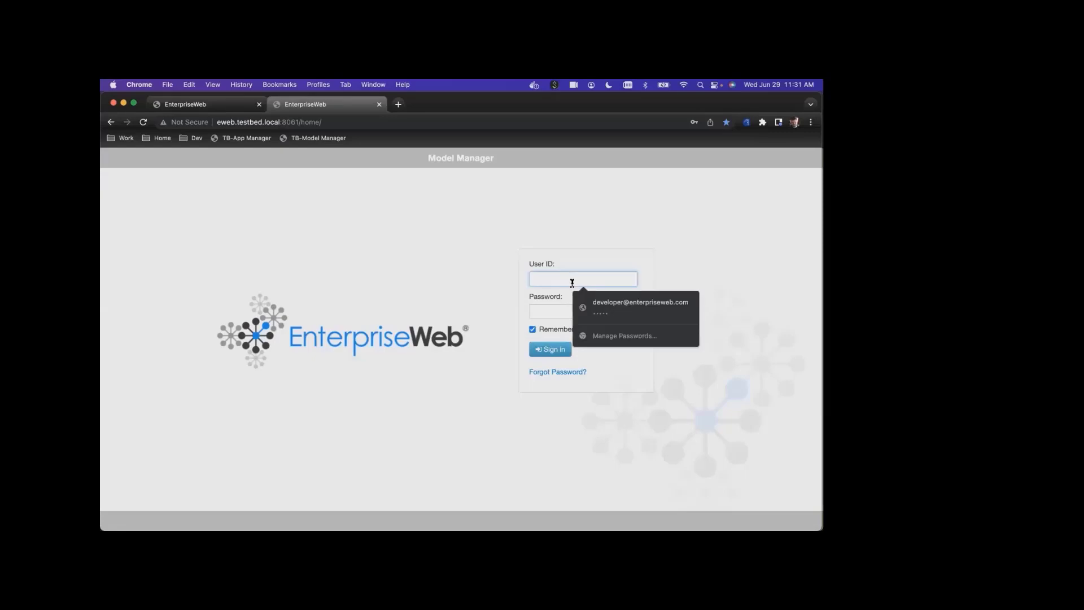
pyautogui.click(592, 303)
pyautogui.click(556, 349)
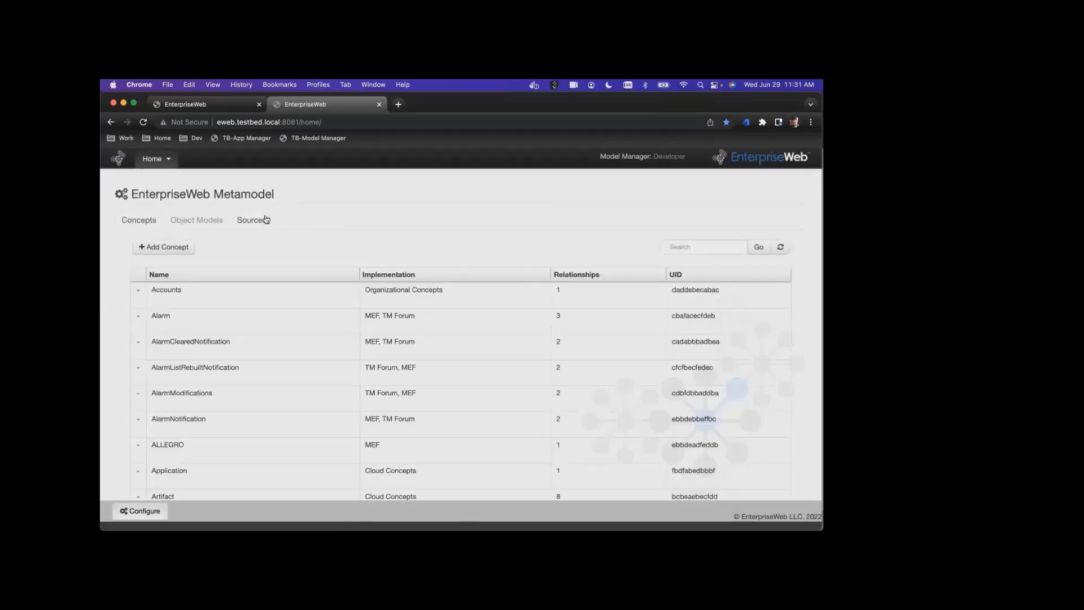
# Open Cloud Concepts from the metamodel's sources, examine its concept graph including the nodes around Format and VF Package, and close it.
pyautogui.click(265, 220)
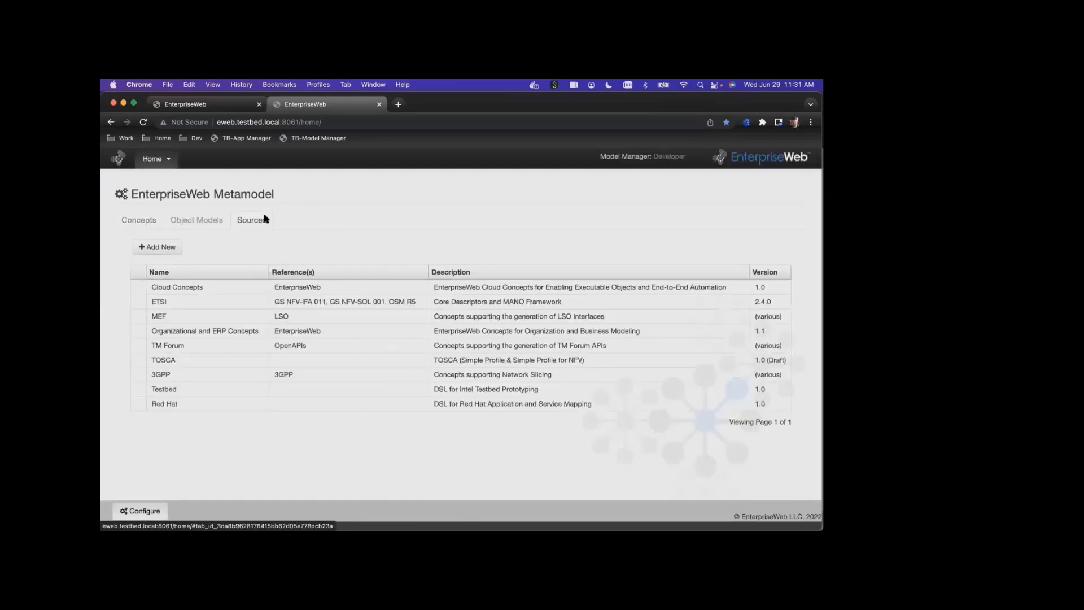
pyautogui.click(308, 290)
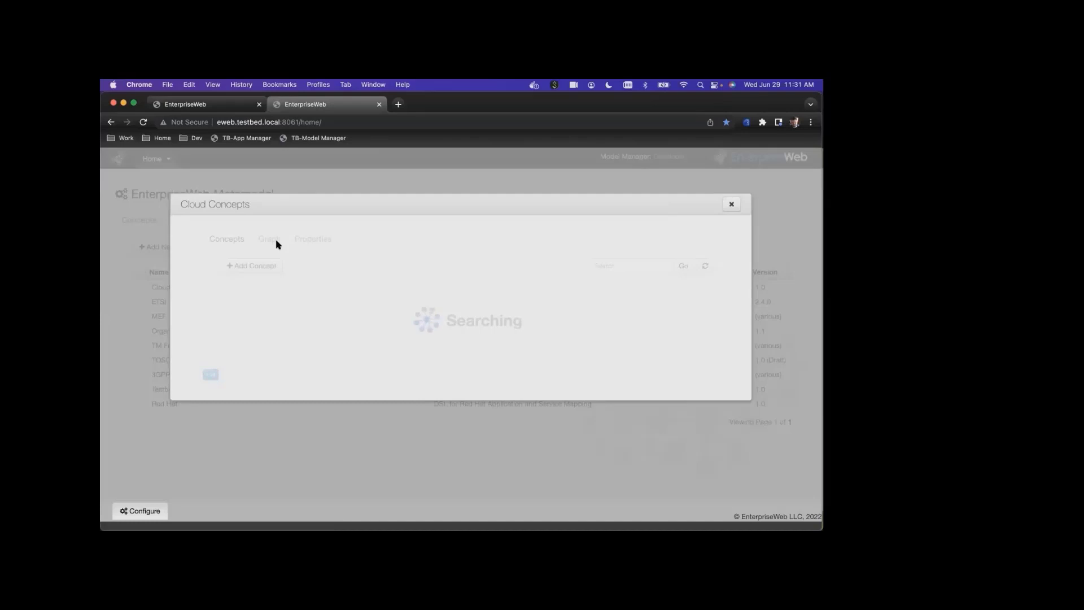
pyautogui.click(276, 240)
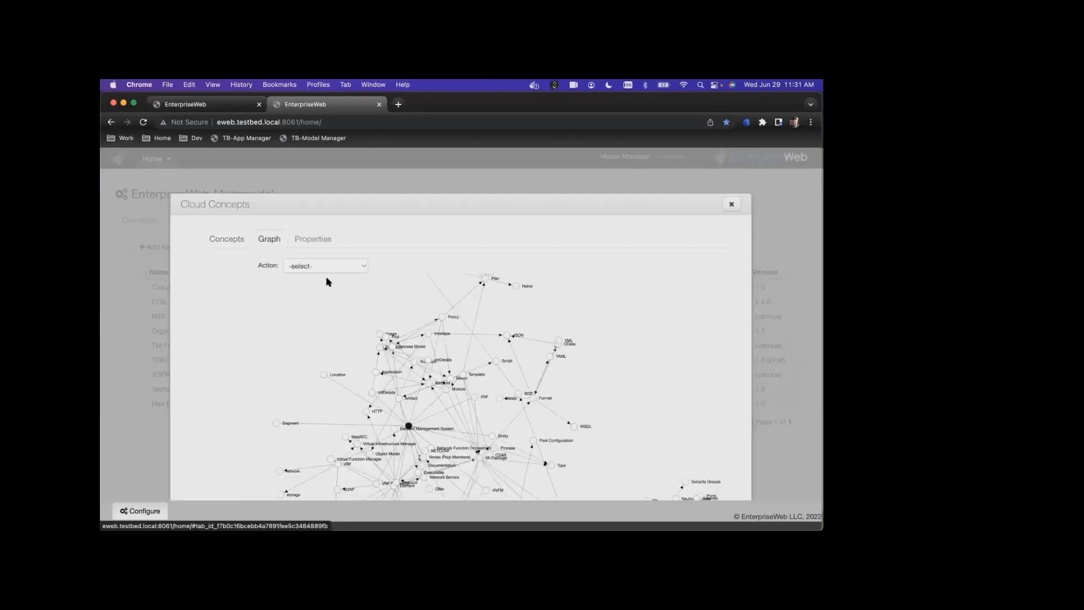
pyautogui.scroll(-2, 374, 355)
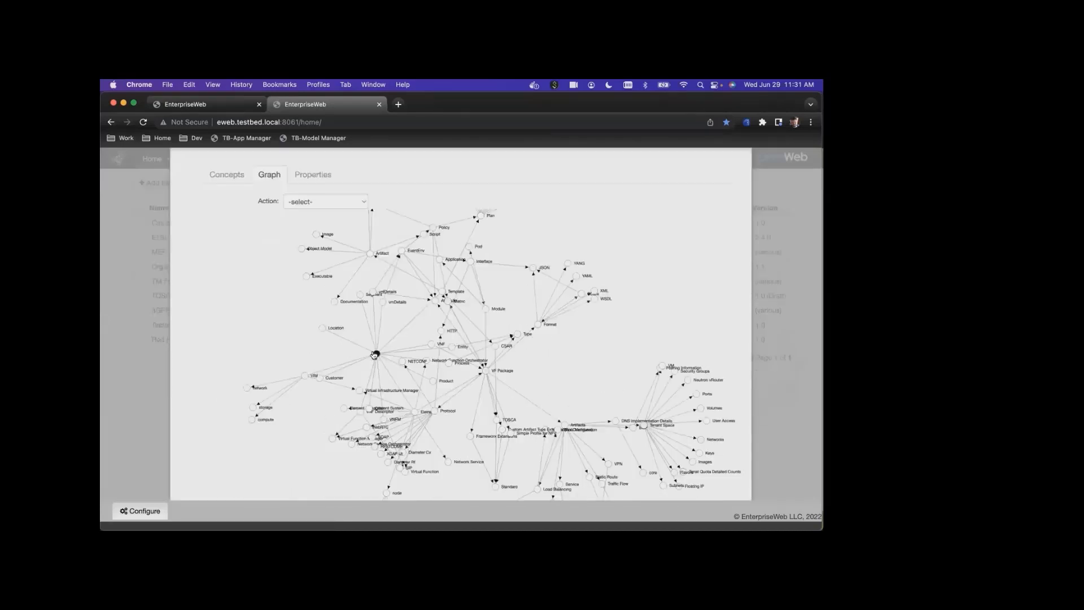
pyautogui.scroll(-2, 374, 355)
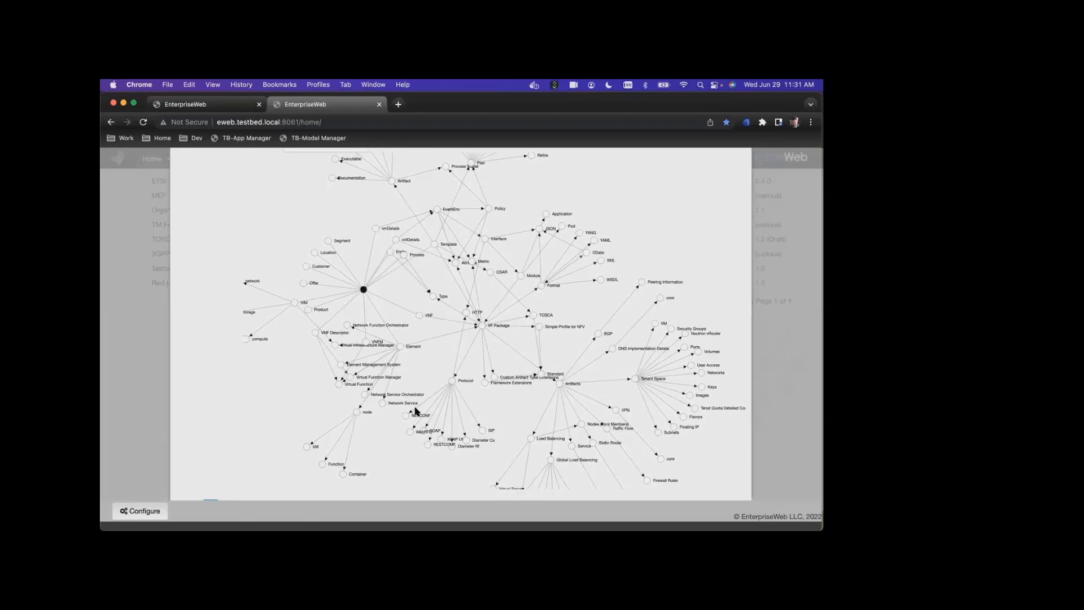
pyautogui.scroll(1, 484, 334)
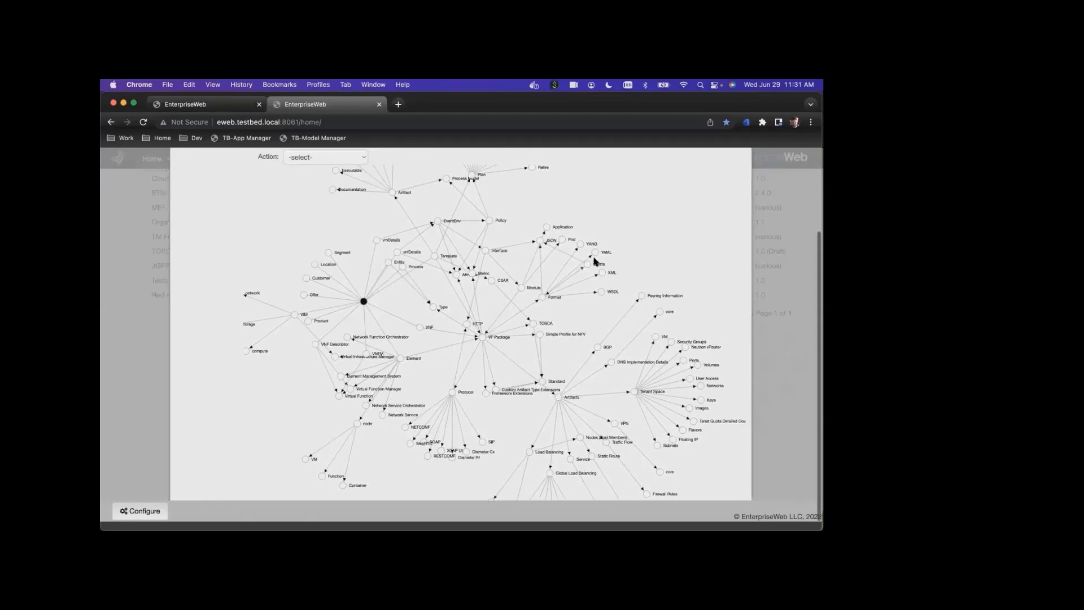
pyautogui.scroll(3, 594, 260)
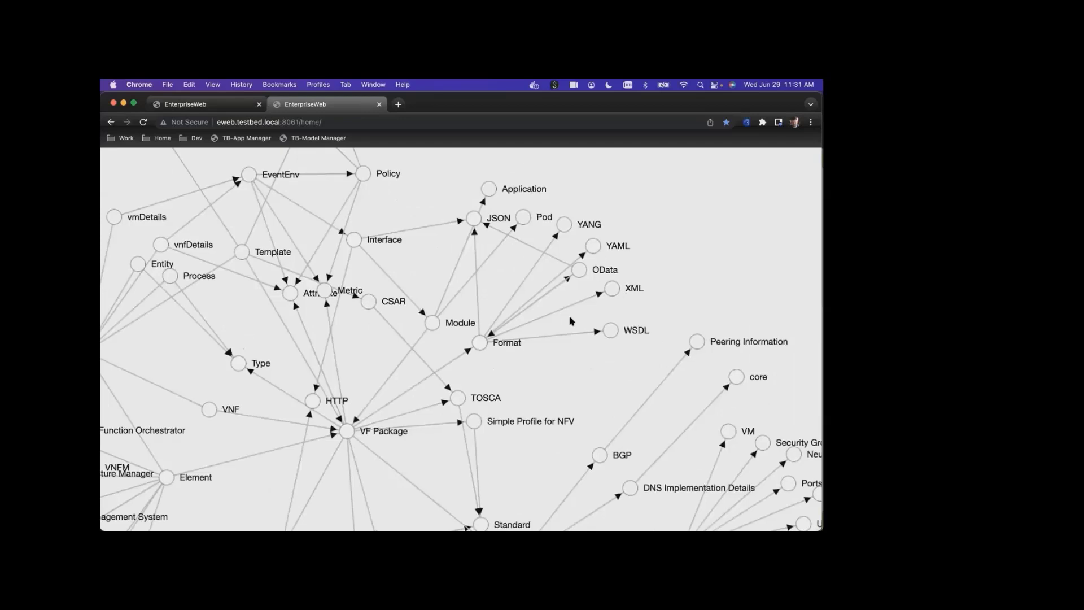
pyautogui.scroll(-4, 572, 321)
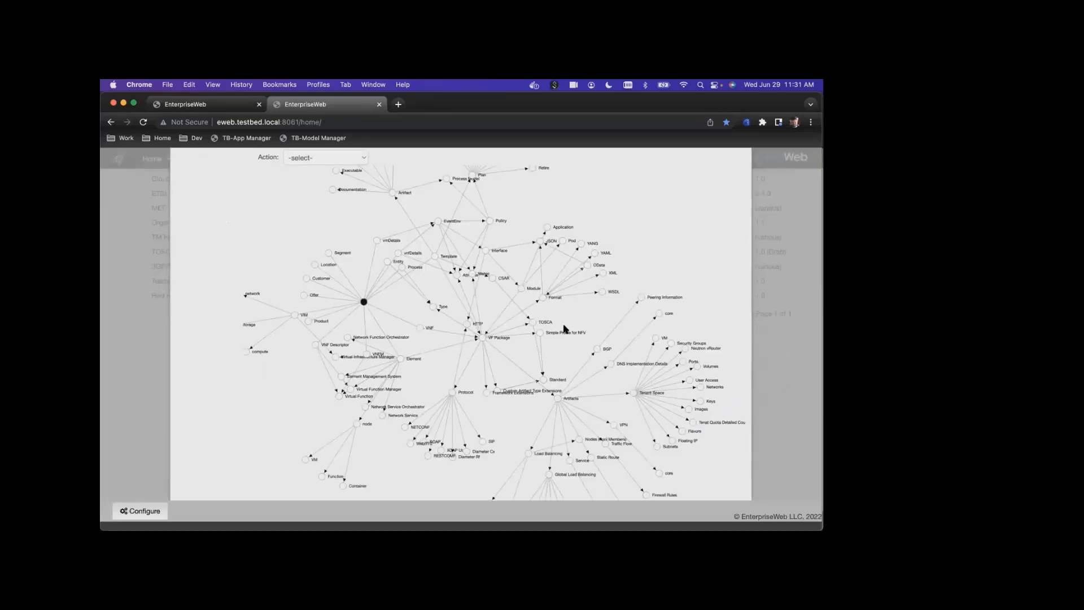
pyautogui.scroll(4, 565, 329)
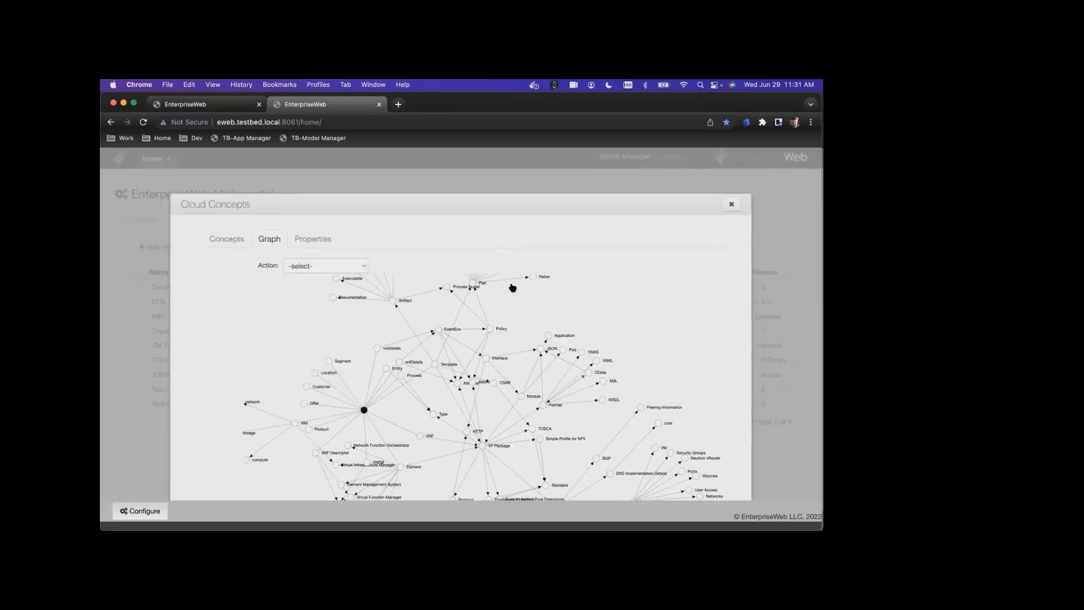
pyautogui.press('Escape')
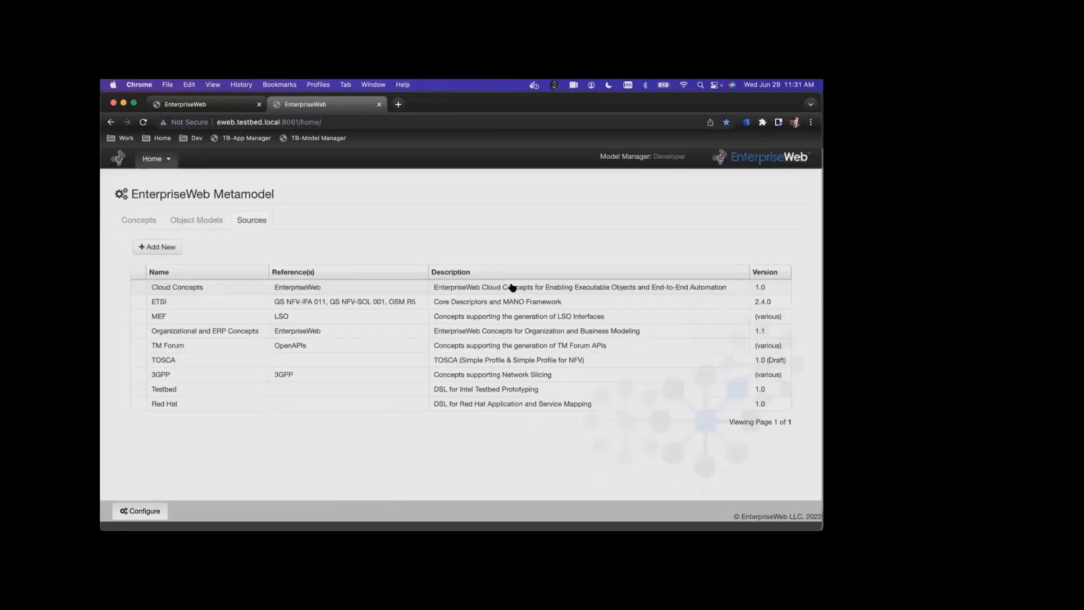
# Open the Red Hat source and examine the relationships around OpenShift Operator in its graph.
pyautogui.click(247, 408)
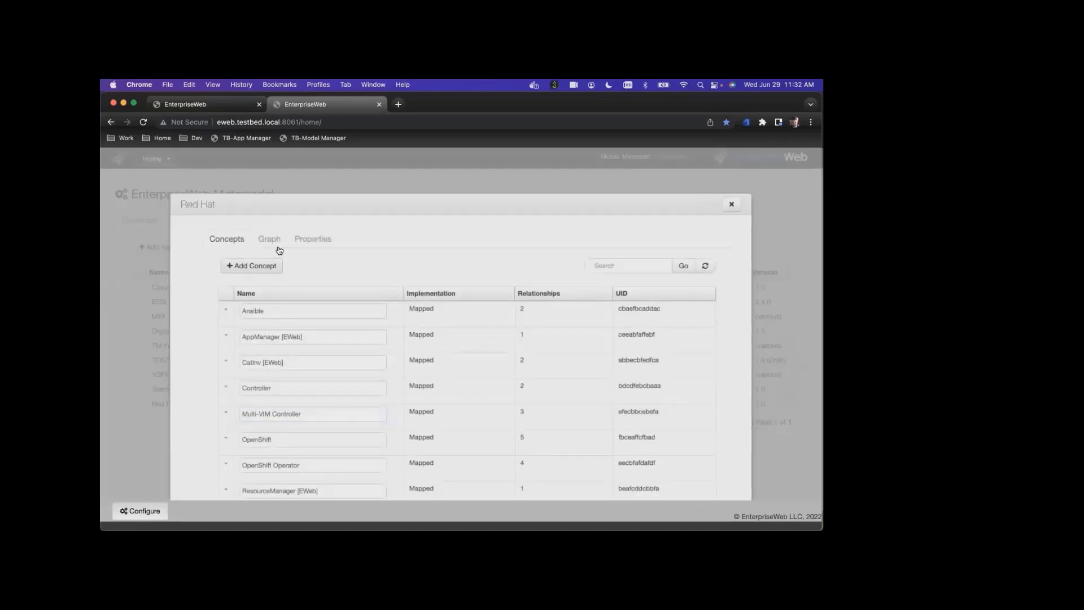
pyautogui.click(277, 246)
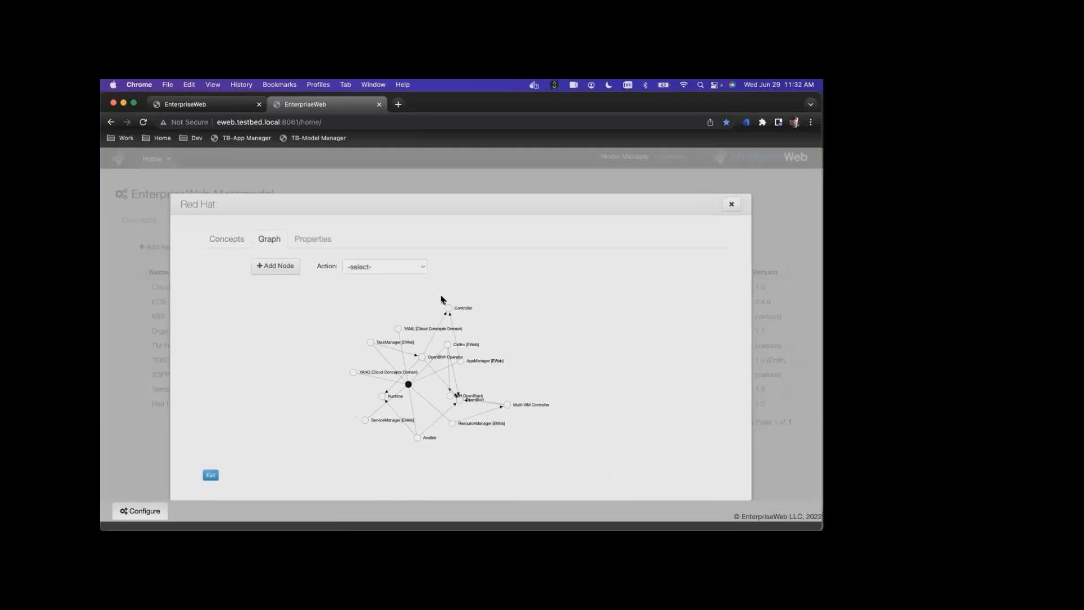
pyautogui.scroll(5, 441, 299)
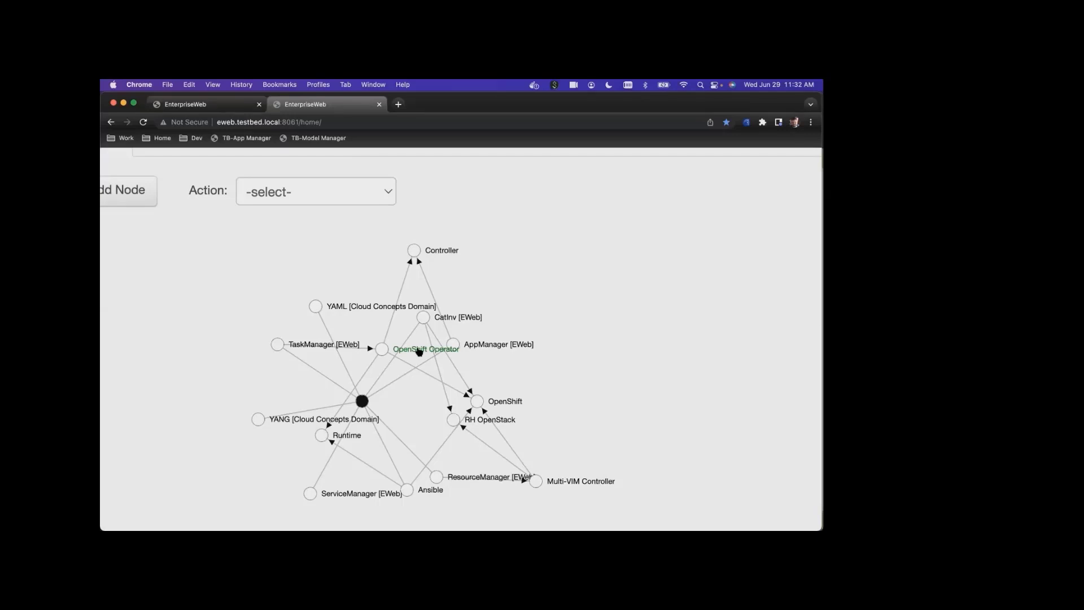
pyautogui.scroll(-2, 419, 352)
pyautogui.scroll(-3, 409, 373)
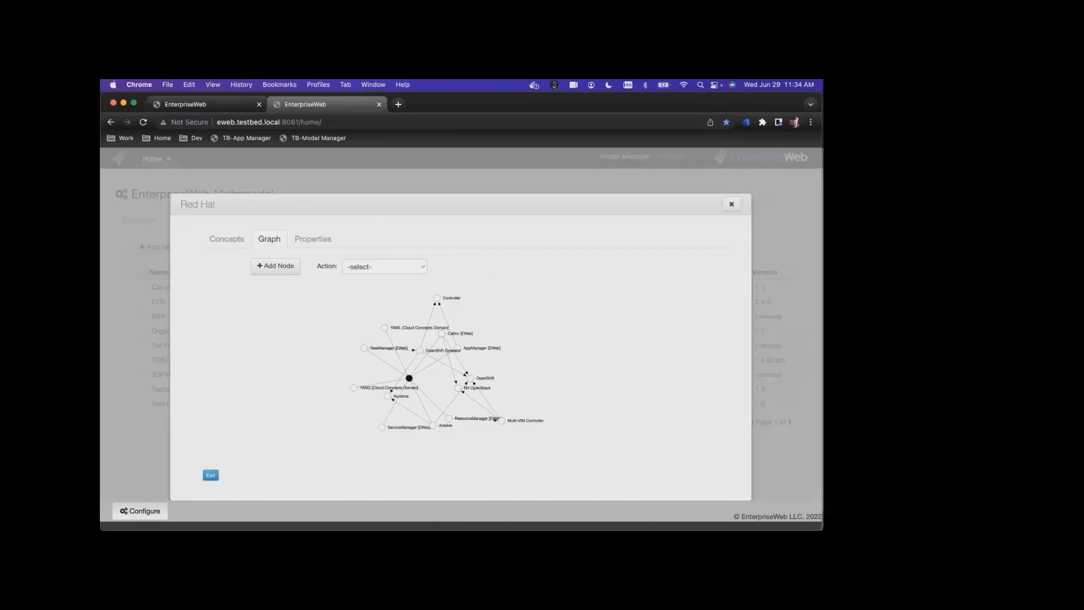
# Switch to Firefox and sign in to the Service Manager with the saved user ID and password.
pyautogui.click(434, 505)
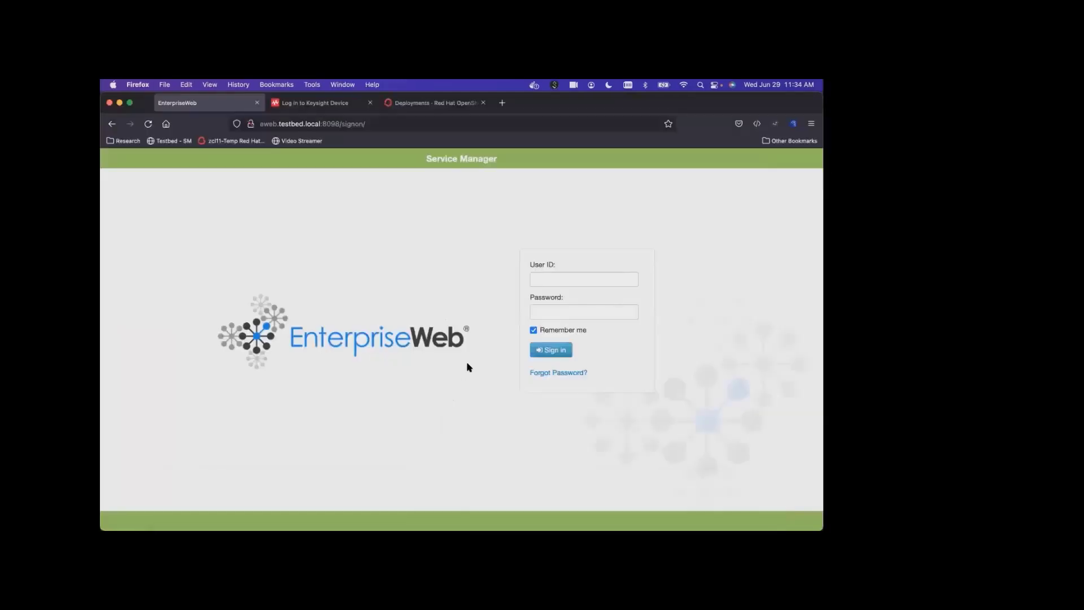
pyautogui.click(557, 281)
pyautogui.click(559, 315)
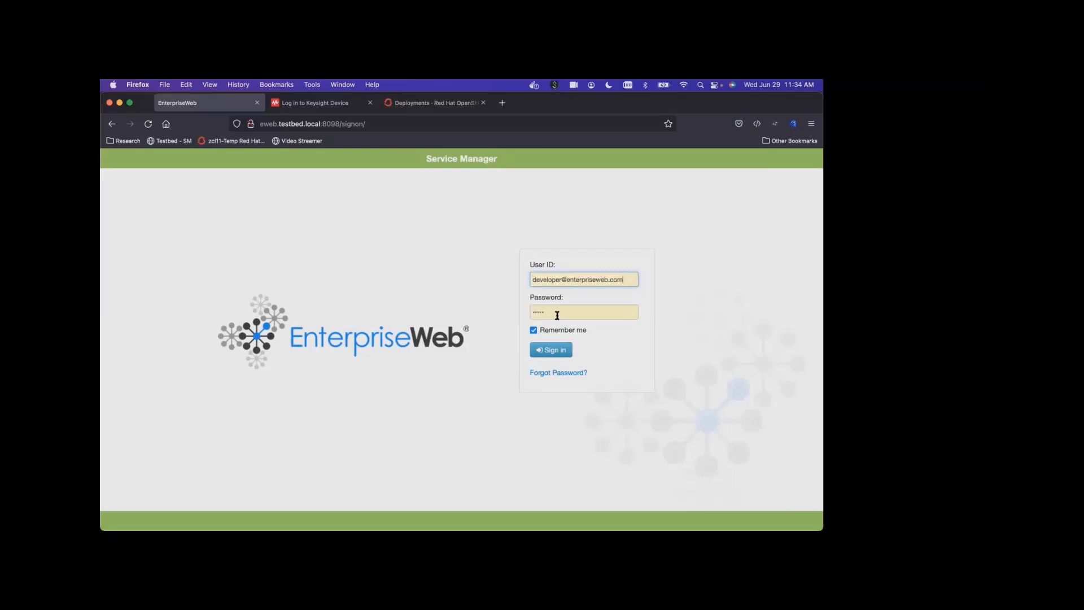
pyautogui.click(553, 348)
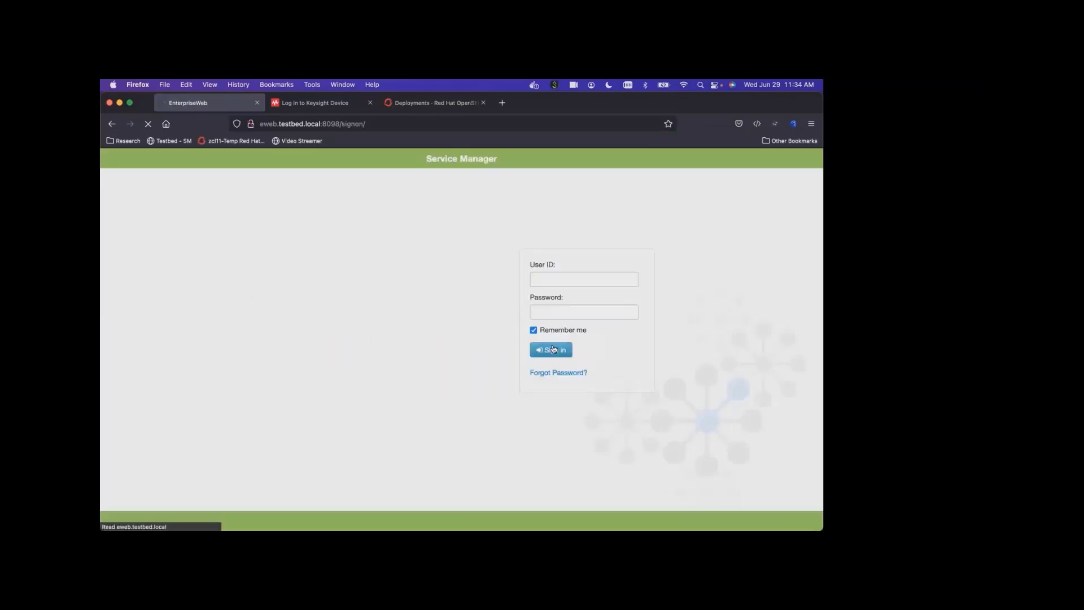
pyautogui.click(570, 281)
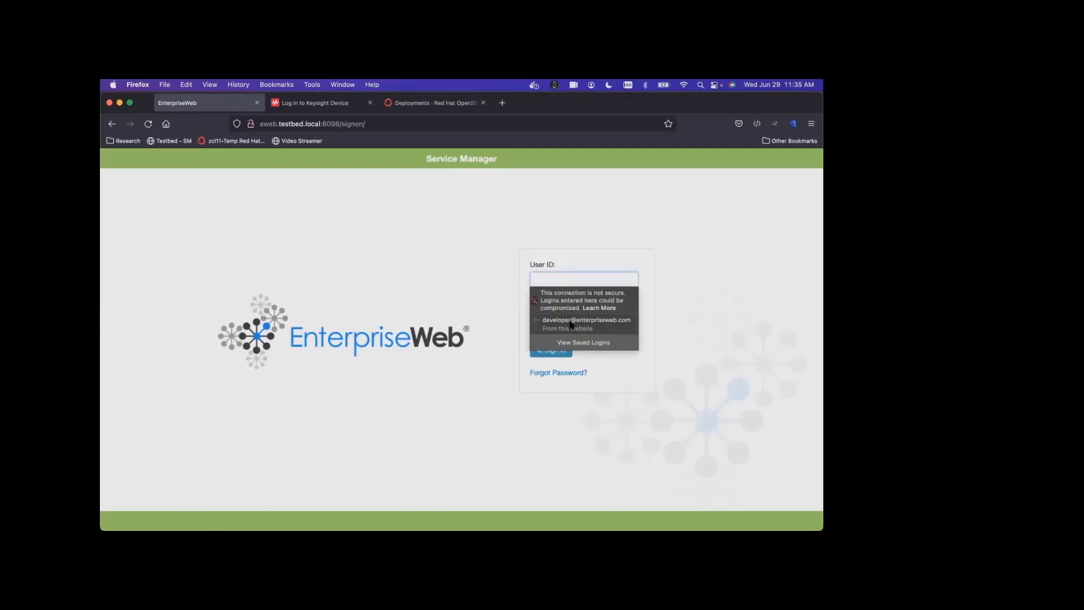
pyautogui.click(571, 322)
pyautogui.click(558, 349)
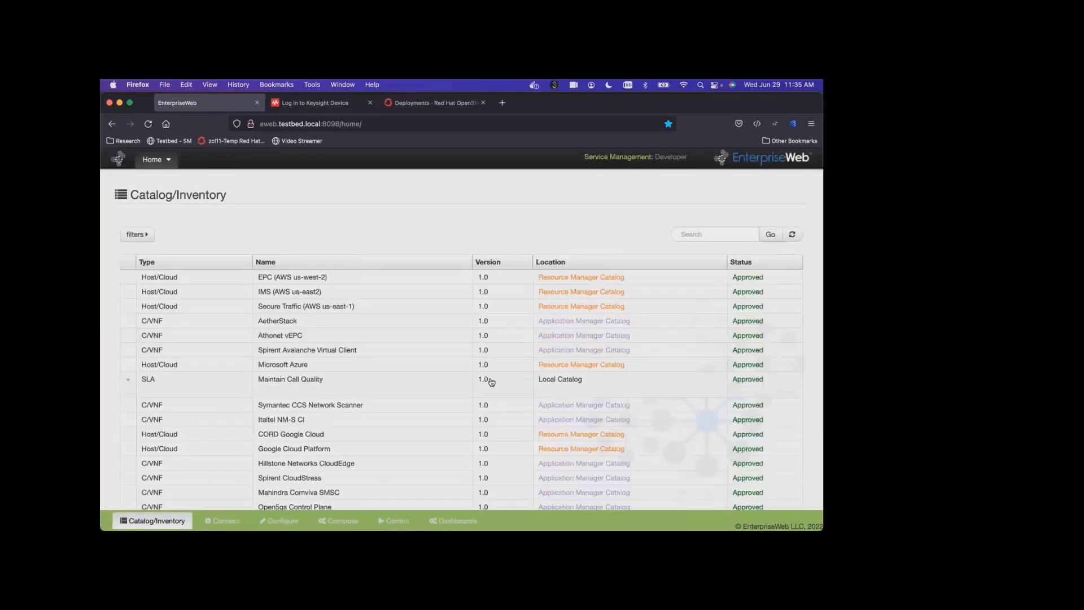
# Open the Demo Service network service from the catalog and review the components in its template's composition model.
pyautogui.scroll(-2, 491, 382)
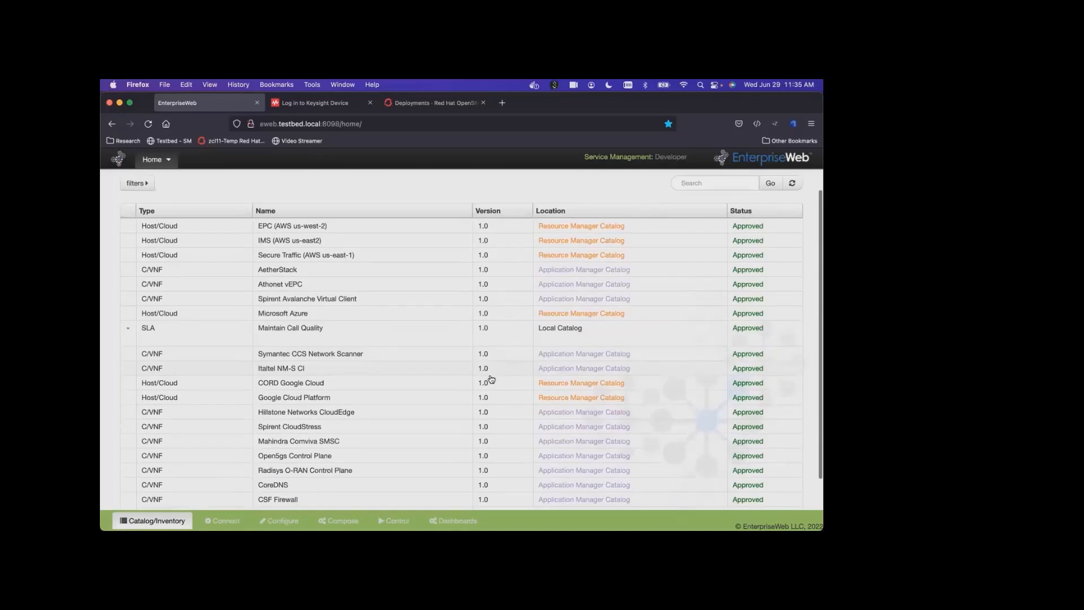
pyautogui.scroll(-3, 491, 379)
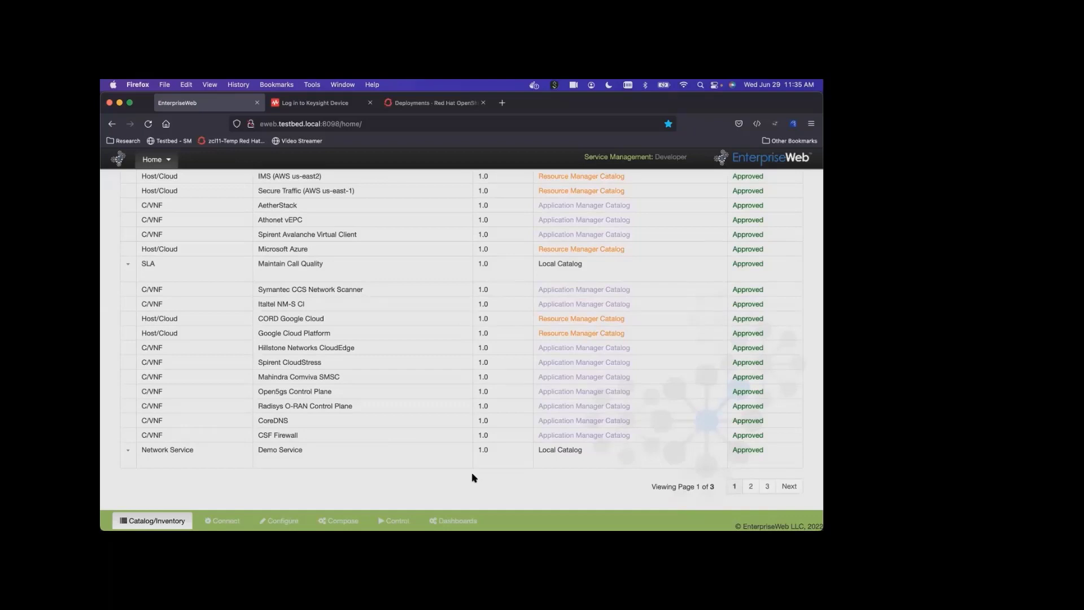
pyautogui.click(277, 460)
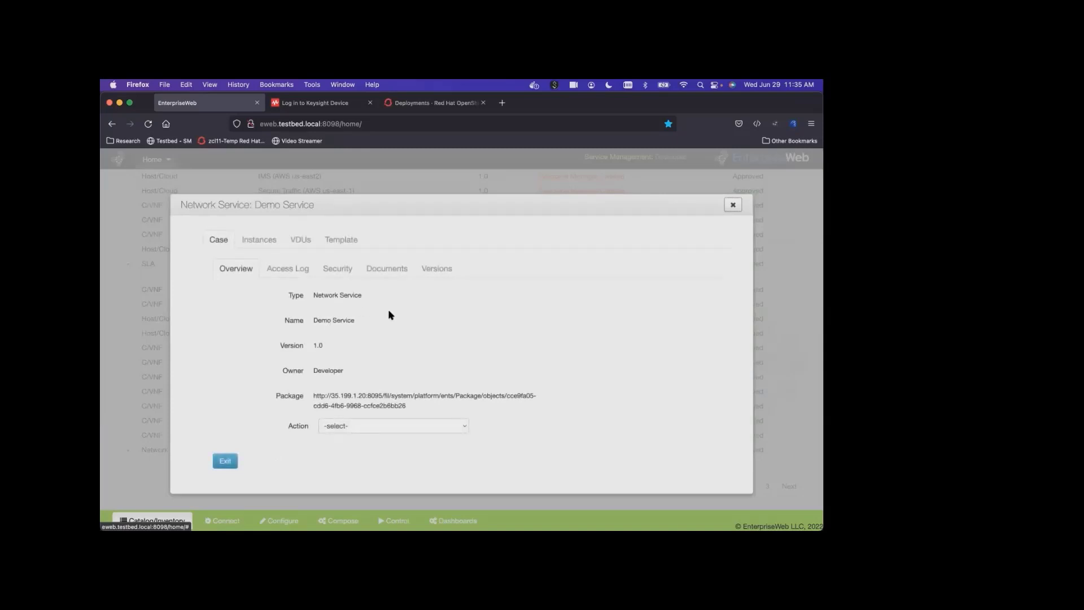
pyautogui.click(356, 239)
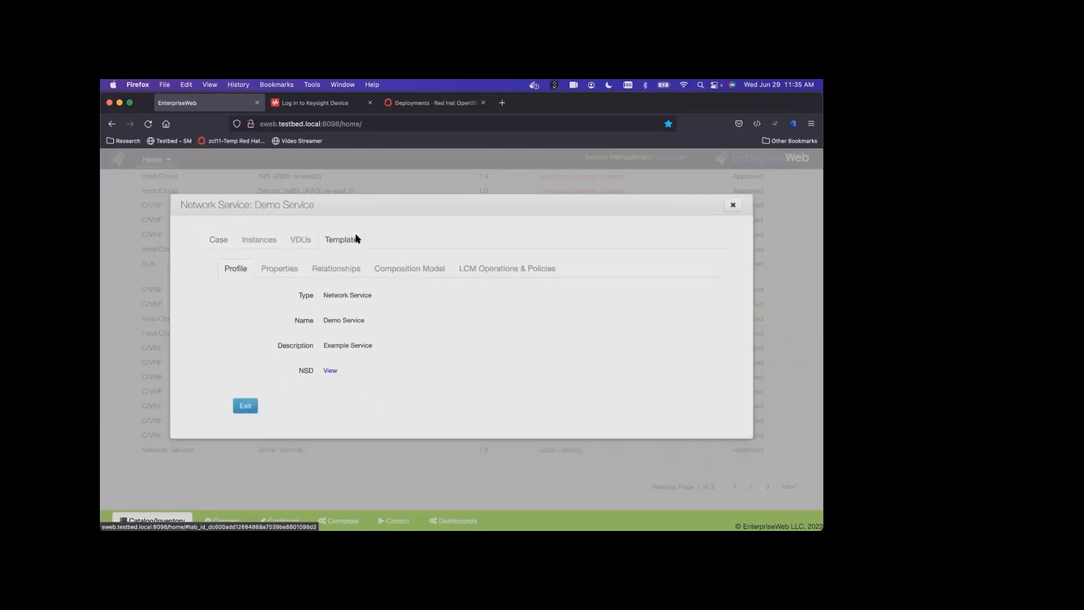
pyautogui.click(397, 270)
pyautogui.scroll(-3, 397, 272)
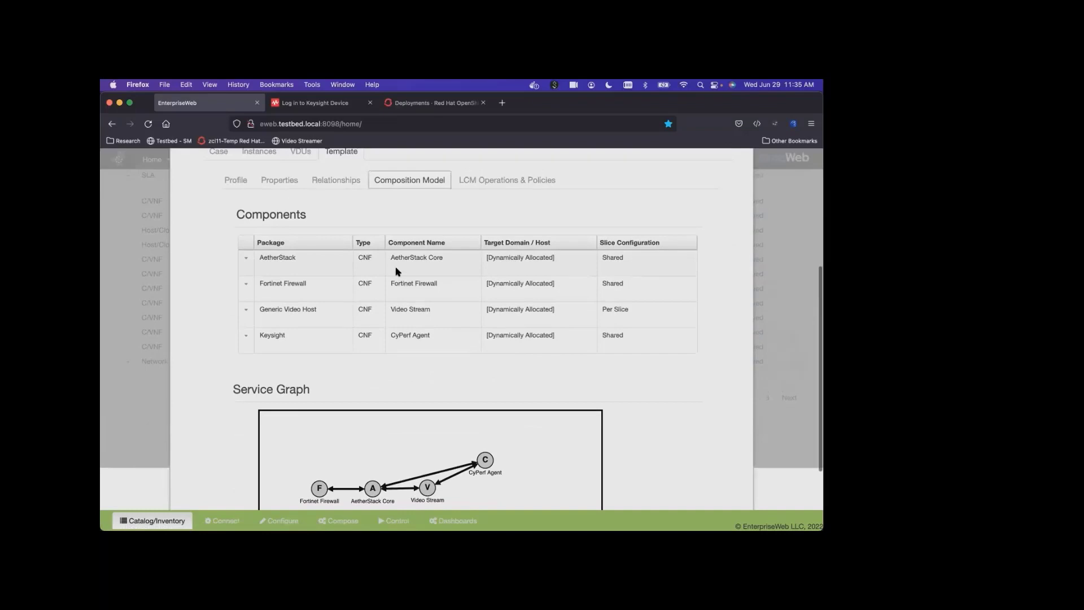
pyautogui.scroll(1, 396, 271)
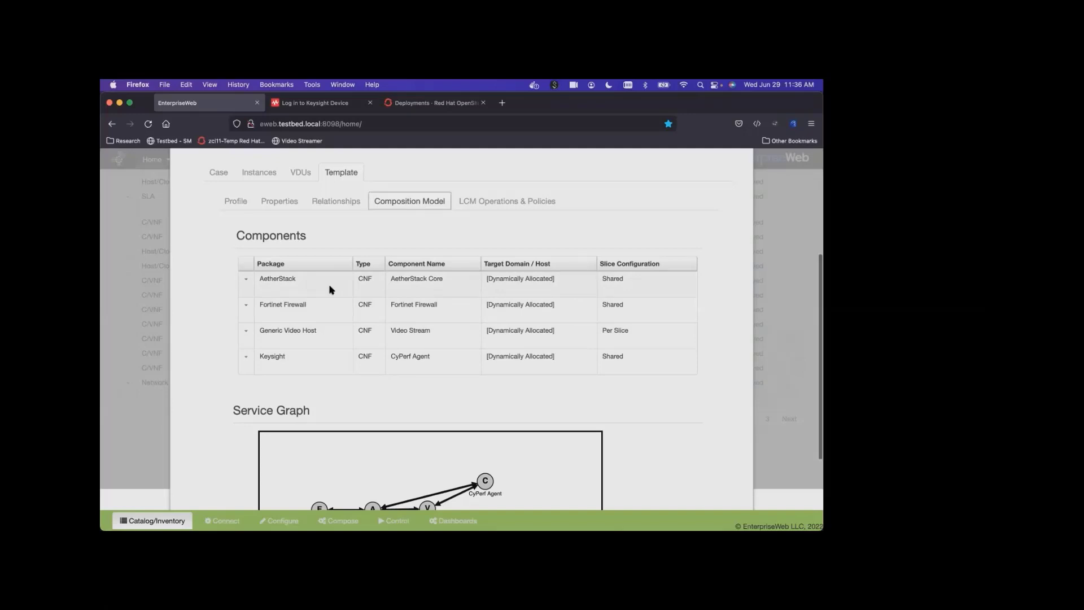
pyautogui.scroll(-1, 332, 289)
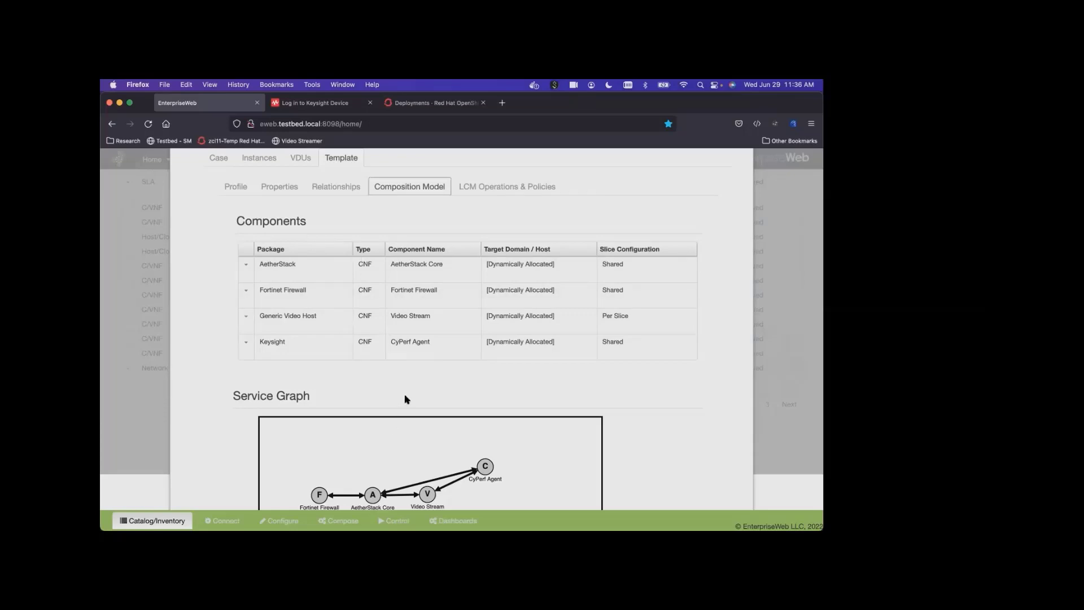
# Inspect the placement parameters of the AetherStack component and collapse its details.
pyautogui.click(246, 265)
pyautogui.click(275, 282)
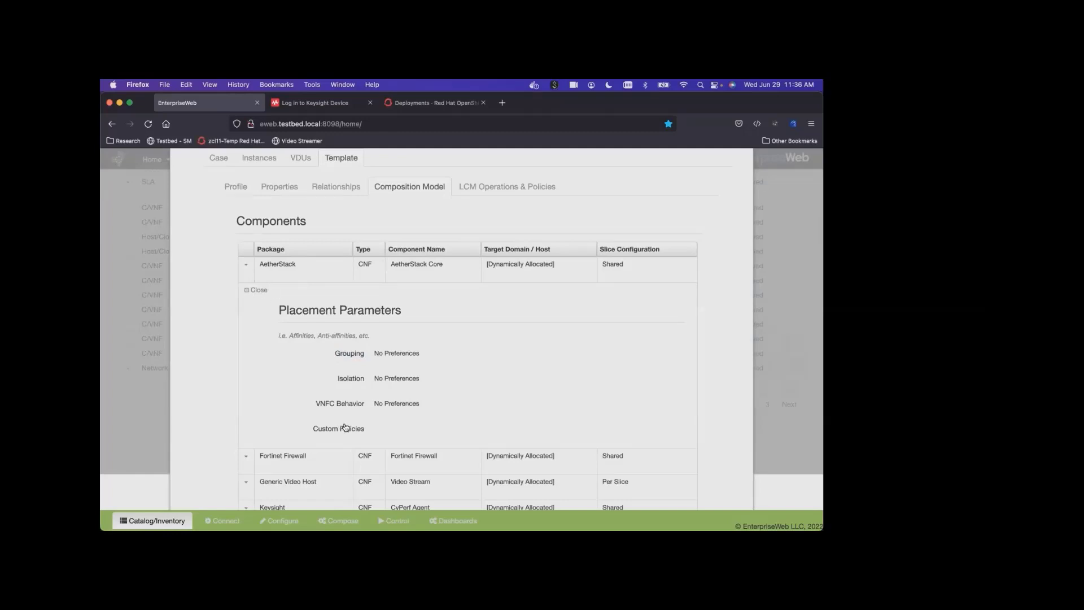
pyautogui.click(259, 289)
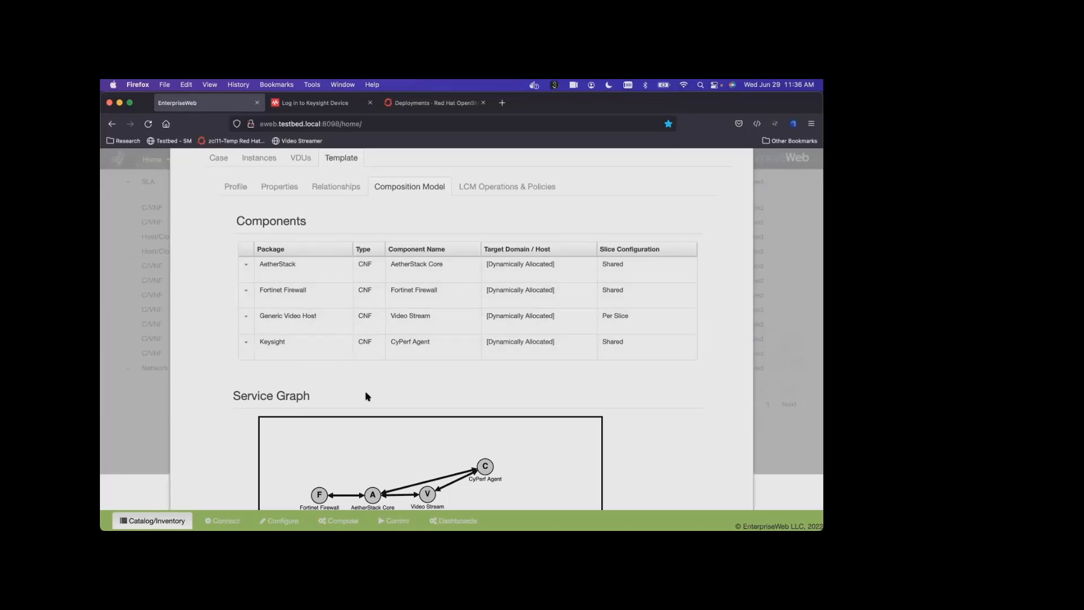
# Open the AetherStack Core - Fortinet Firewall link properties in the service graph and view the models for the Conditional (apply model) service chaining policy.
pyautogui.scroll(-4, 367, 397)
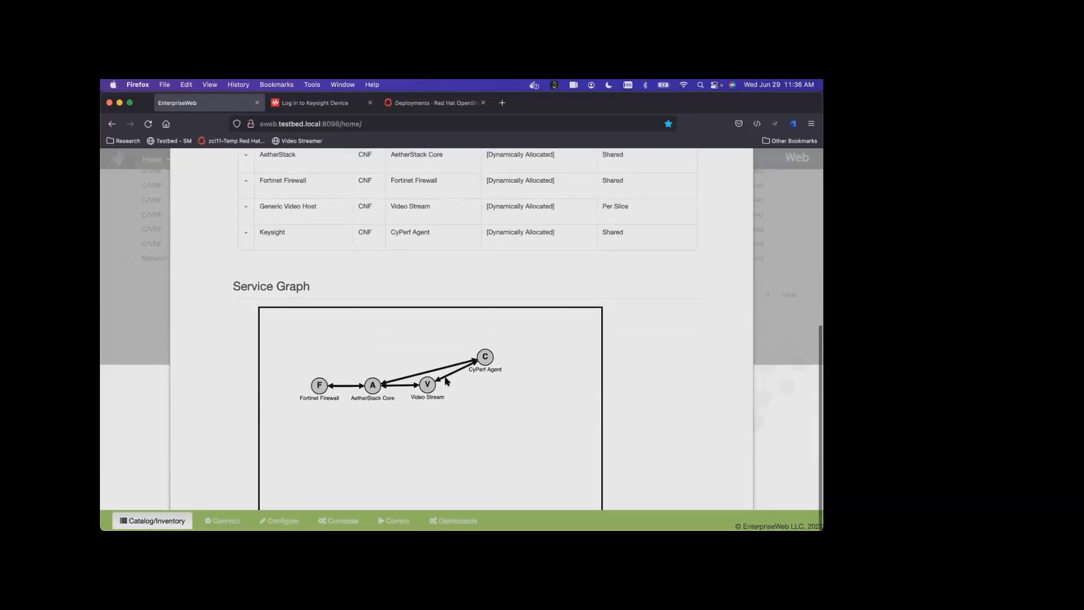
pyautogui.click(350, 391)
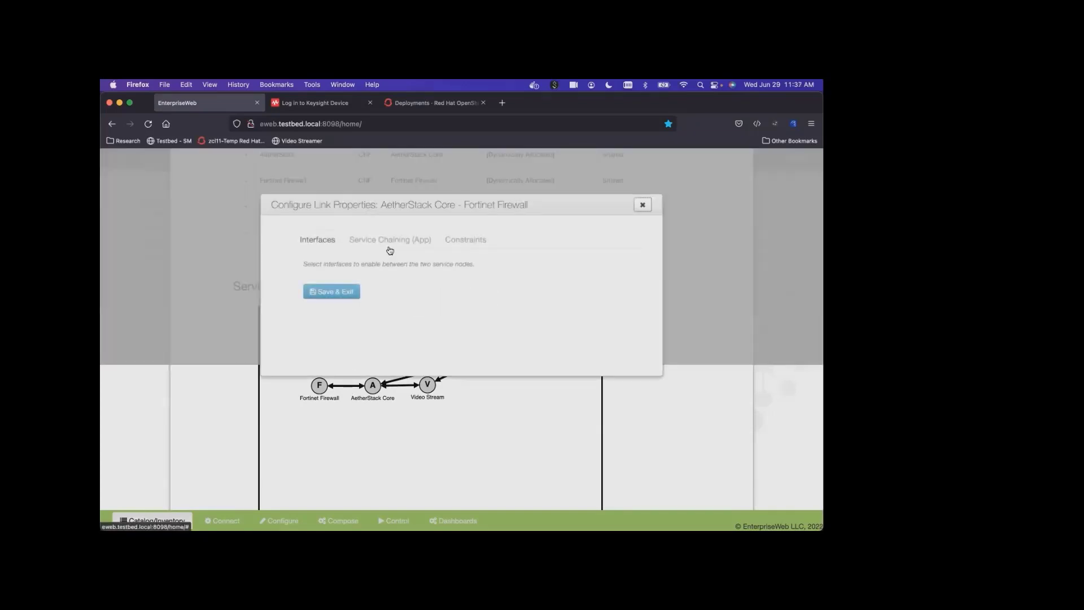
pyautogui.click(389, 247)
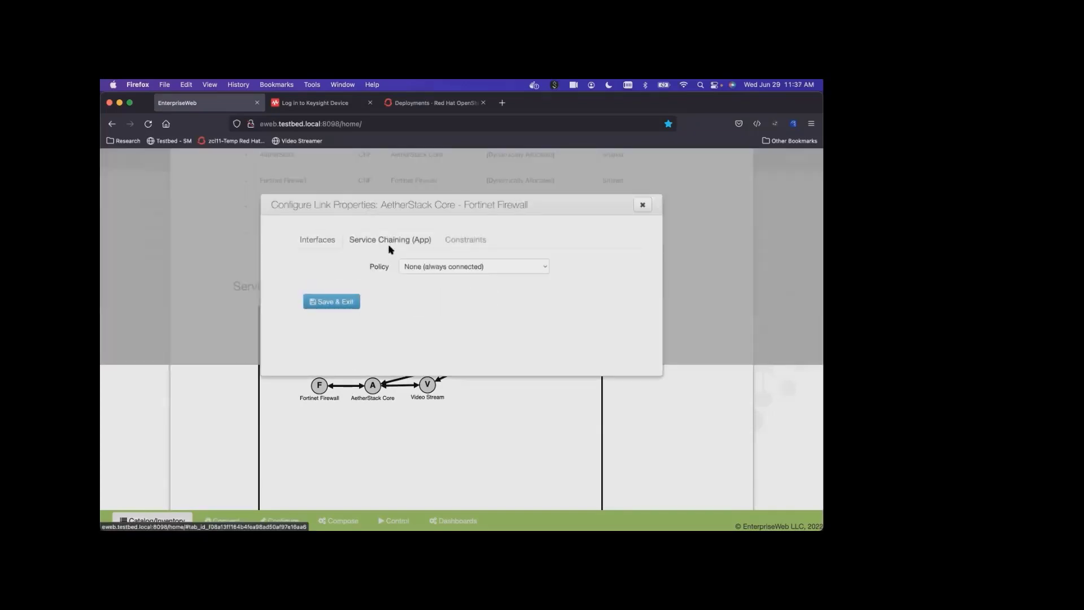
pyautogui.click(418, 269)
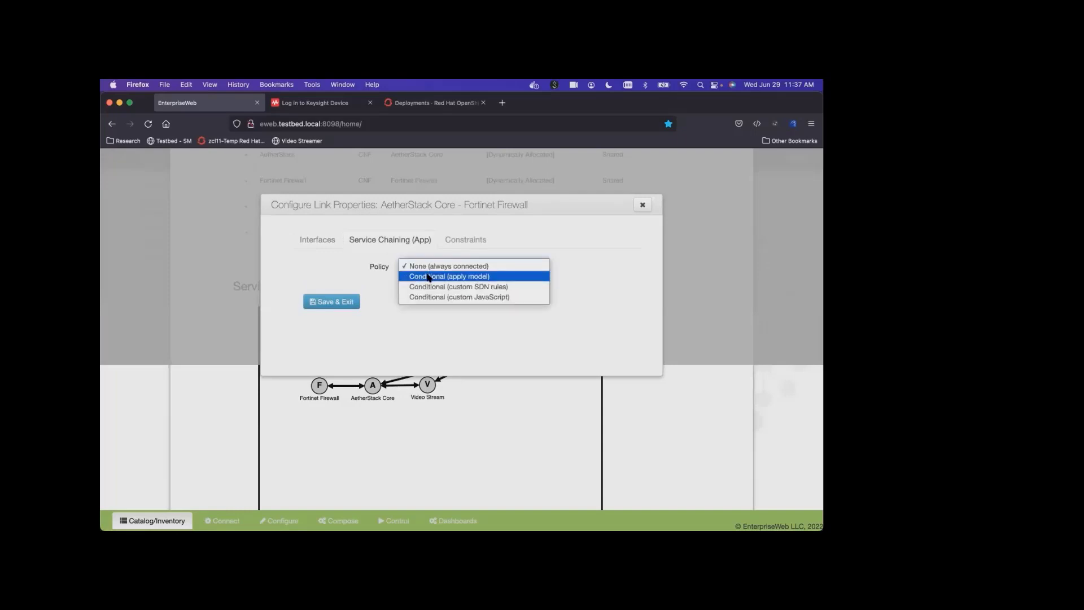
pyautogui.click(428, 276)
pyautogui.click(432, 291)
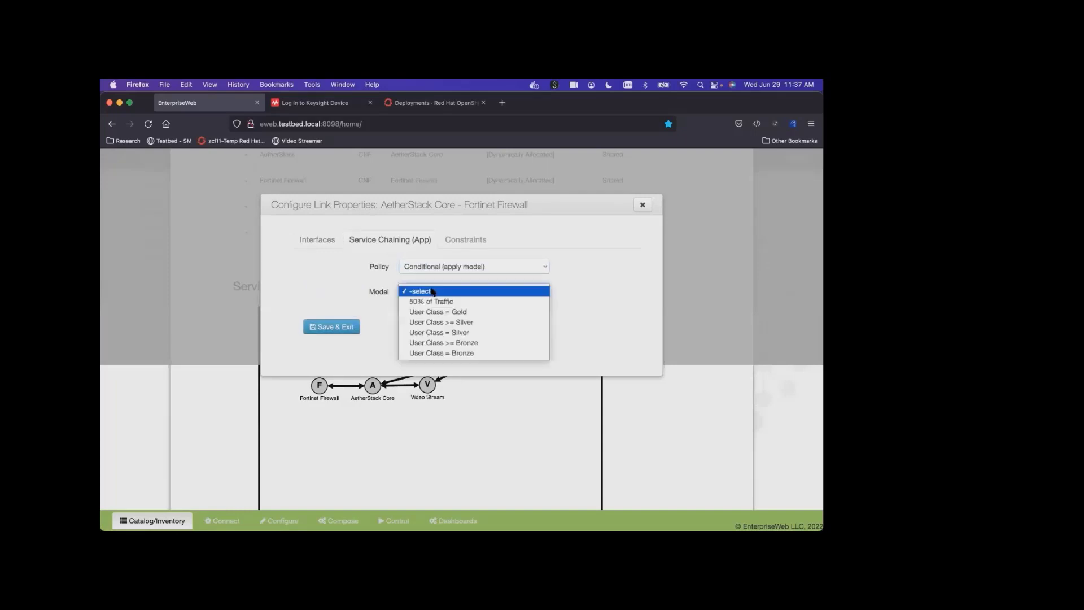
# Set the link's service chaining policy to None (always connected), then save and exit the link properties.
pyautogui.click(479, 291)
pyautogui.click(481, 266)
pyautogui.click(484, 257)
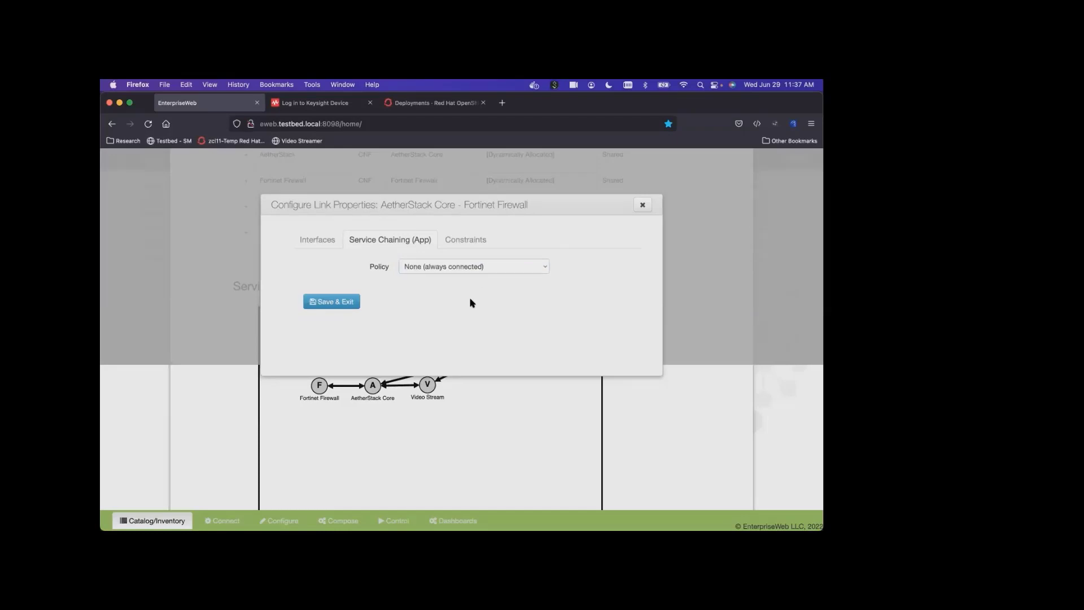
pyautogui.click(351, 300)
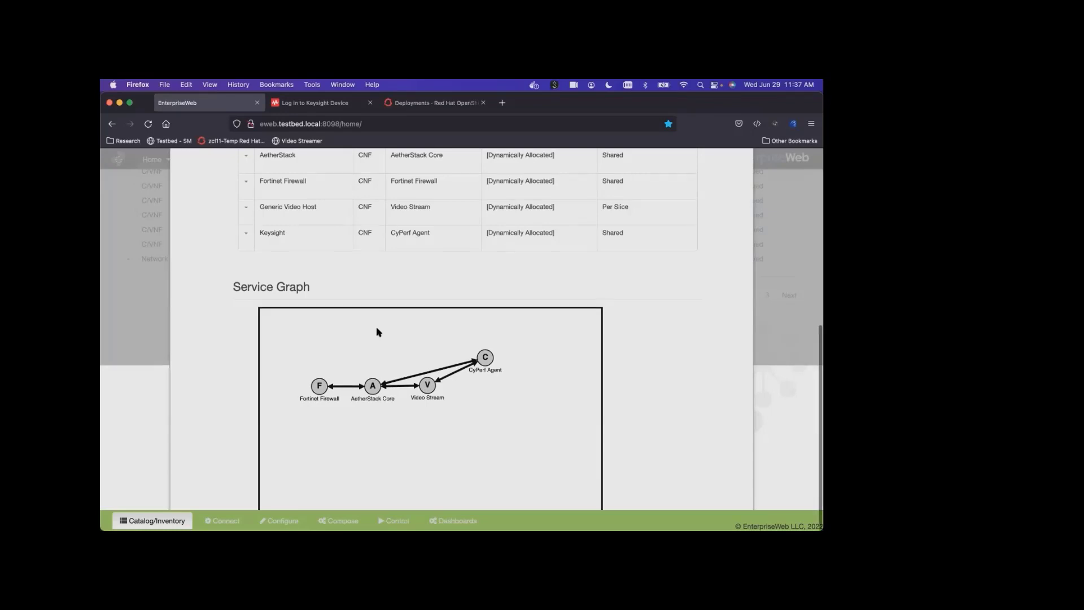
# Review the LCM operations and policies defined in the Demo Service template, alongside its composition model.
pyautogui.scroll(3, 376, 326)
pyautogui.scroll(1, 376, 326)
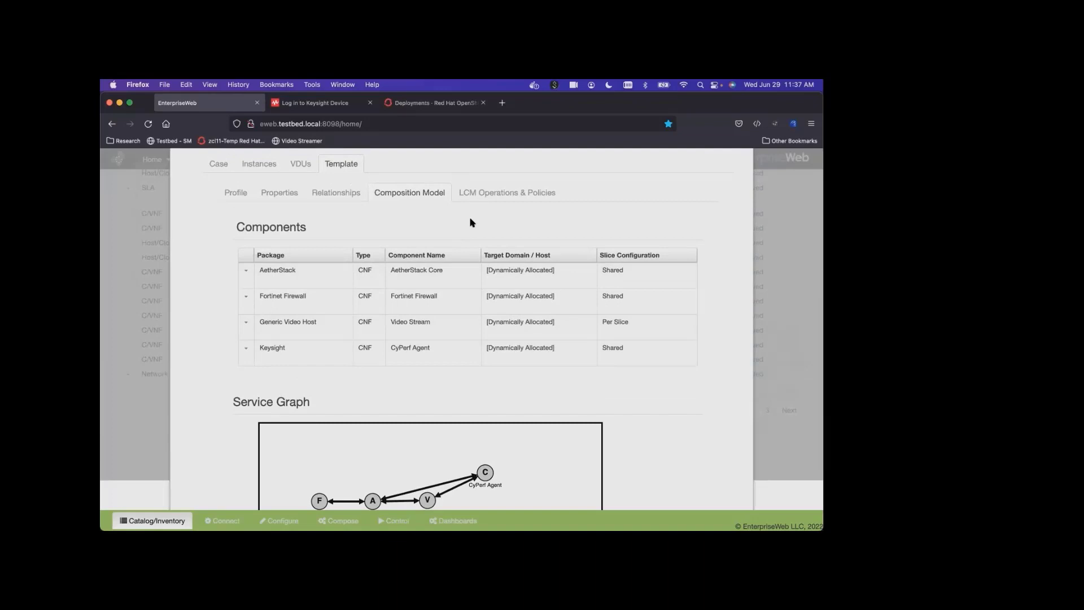
pyautogui.click(496, 192)
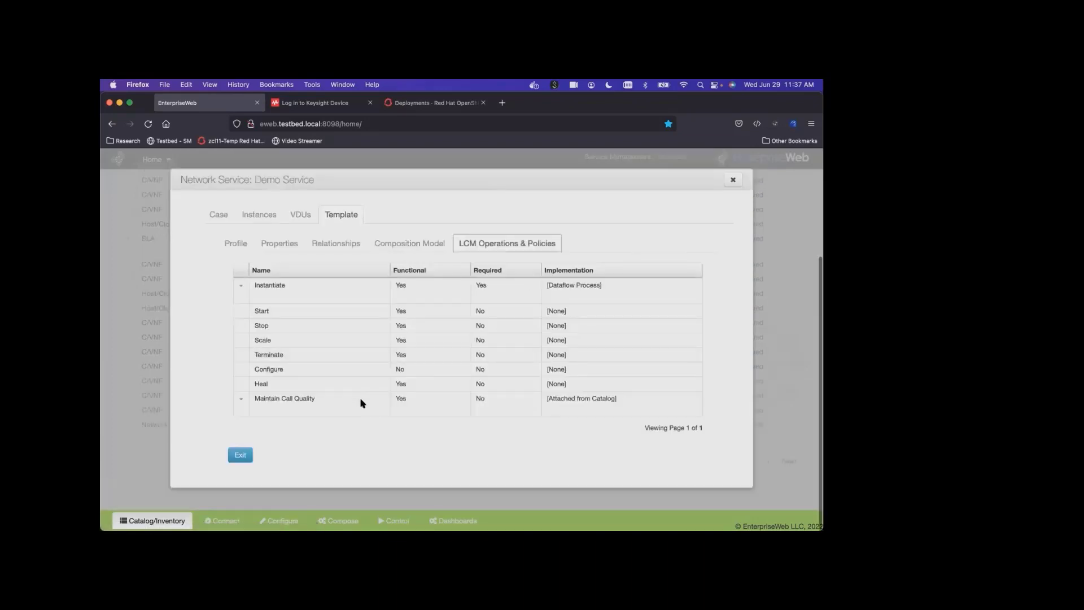
pyautogui.click(408, 241)
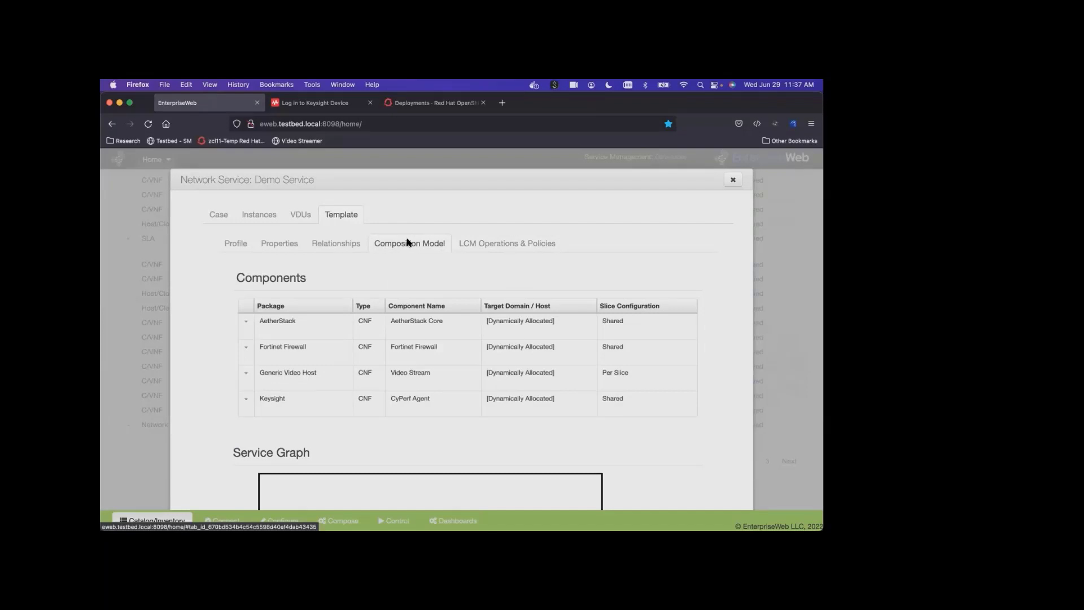
pyautogui.click(496, 246)
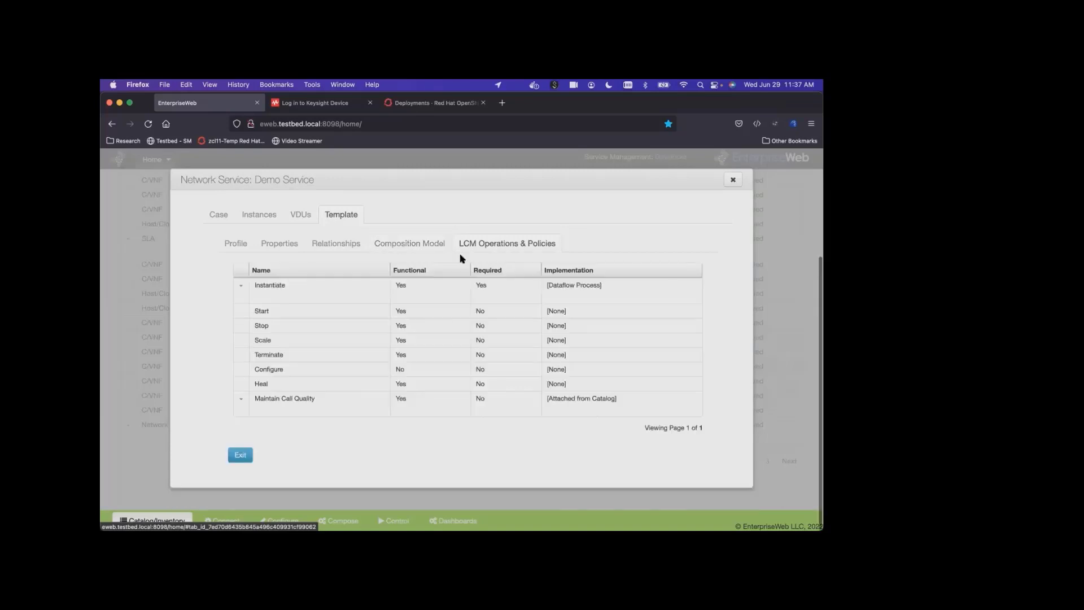
# Open the dataflow definition of the Instantiate operation, examine its process model from infrastructure setup to publishing, and close it.
pyautogui.click(241, 286)
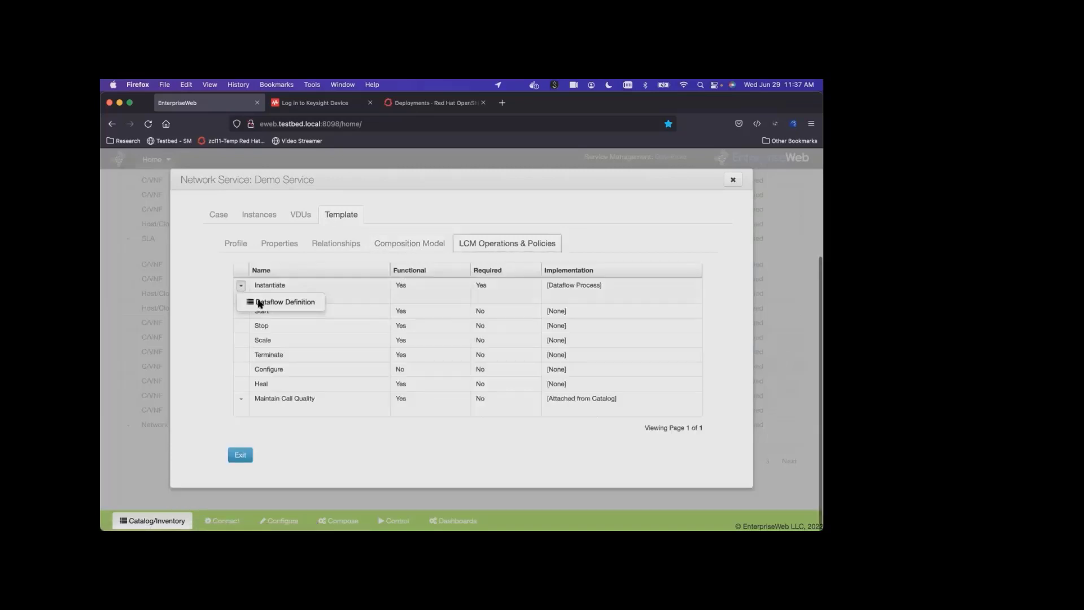
pyautogui.click(258, 302)
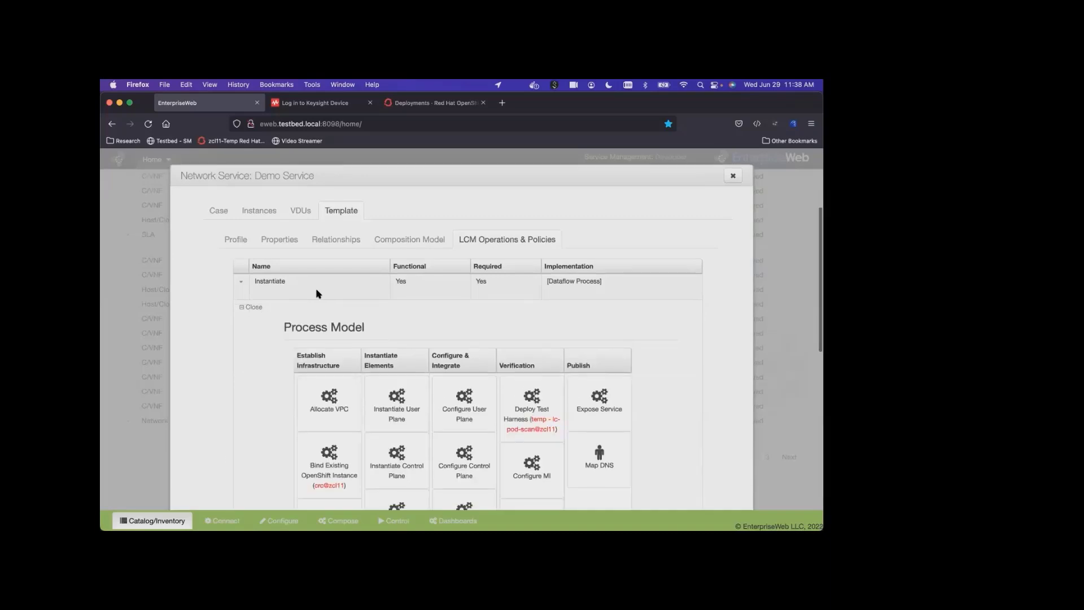
pyautogui.scroll(-5, 318, 293)
pyautogui.scroll(-1, 317, 289)
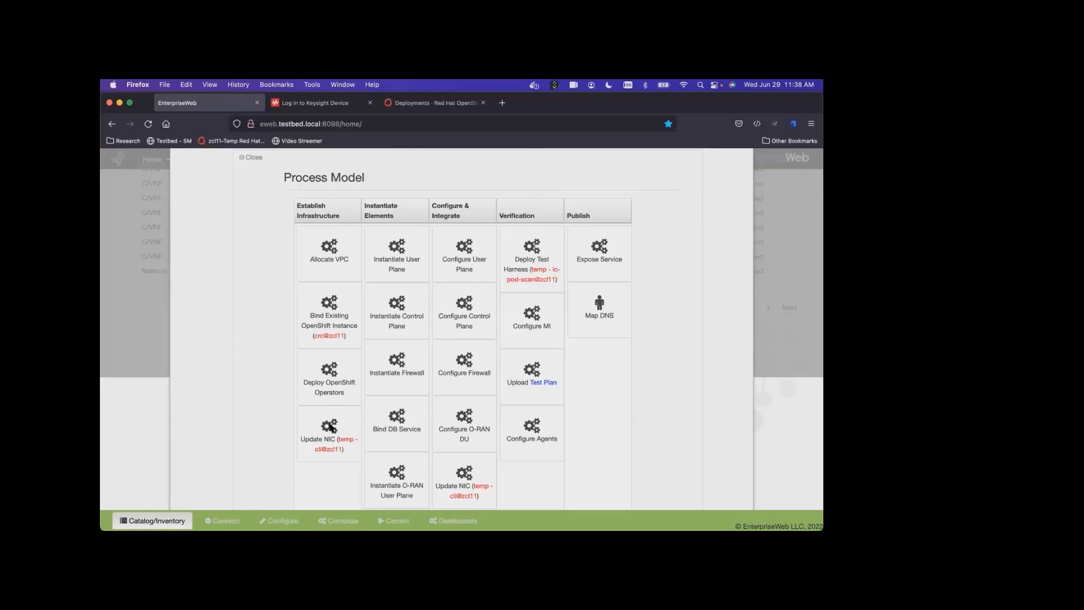
pyautogui.scroll(-1, 339, 450)
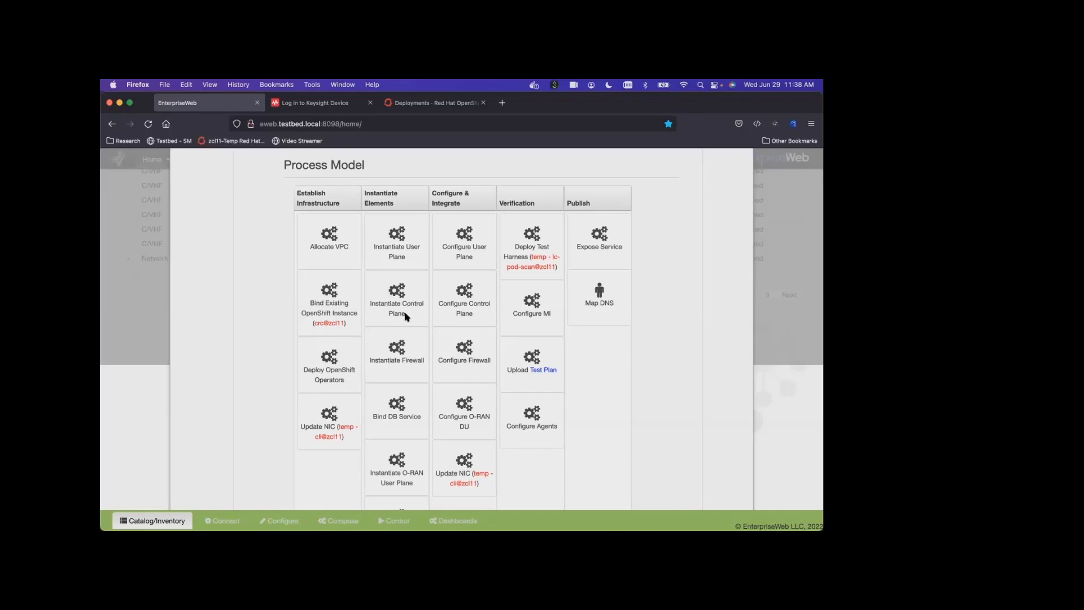
pyautogui.doubleClick(412, 357)
pyautogui.click(430, 348)
pyautogui.scroll(5, 531, 351)
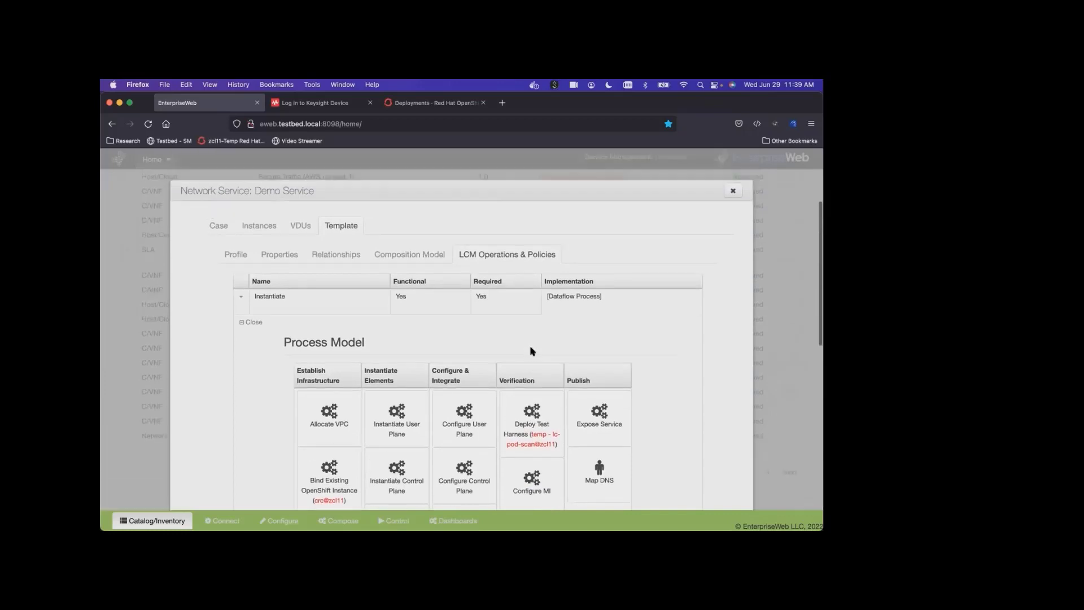
pyautogui.click(254, 323)
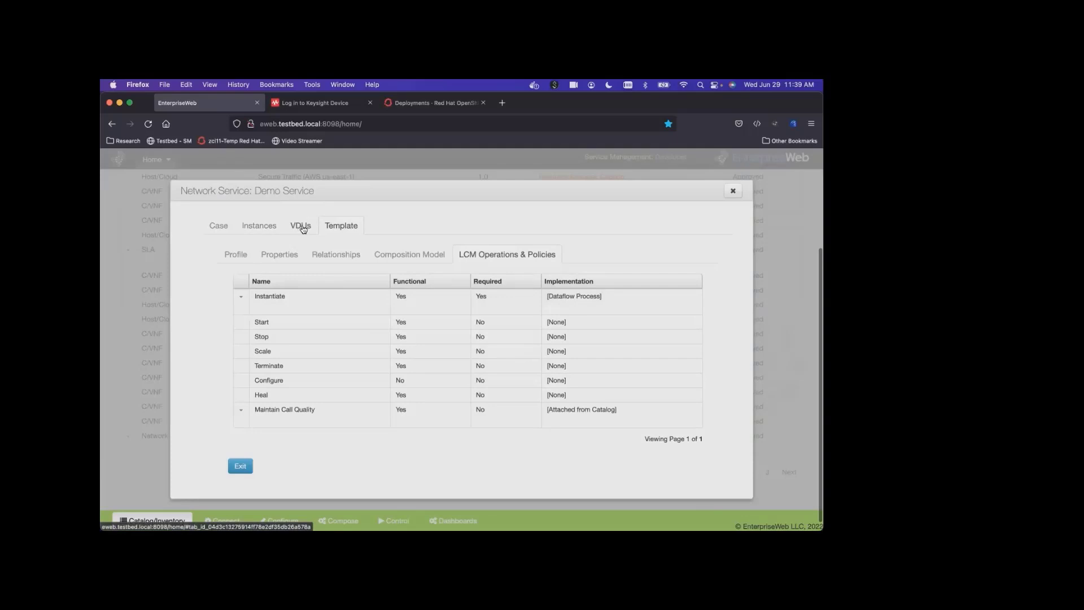
# Review the template's related components and utilities and its standard interfaces with their references and endpoints.
pyautogui.click(333, 255)
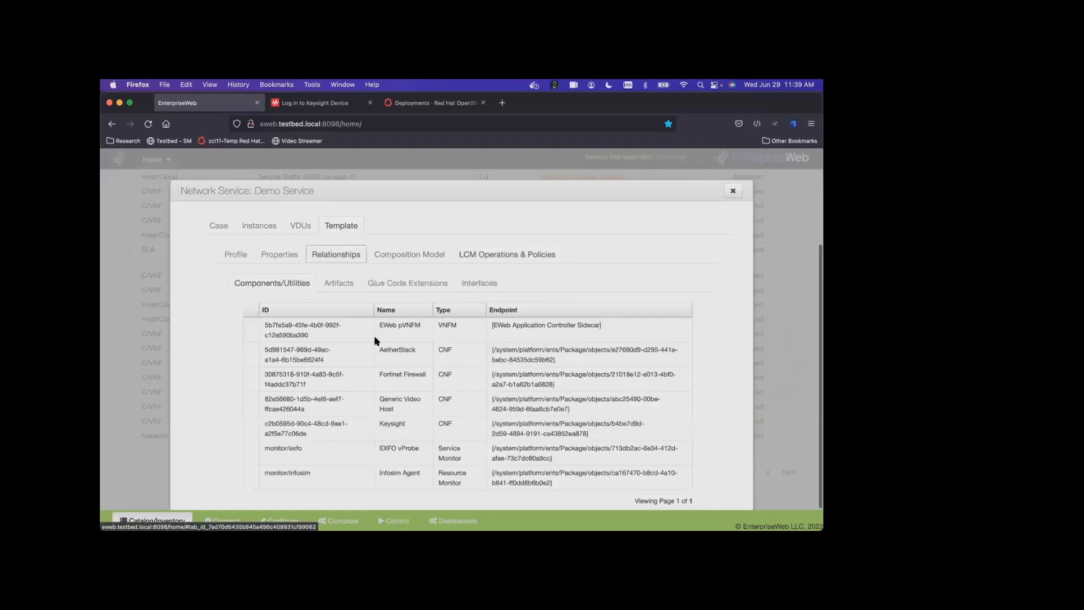
pyautogui.scroll(-1, 362, 351)
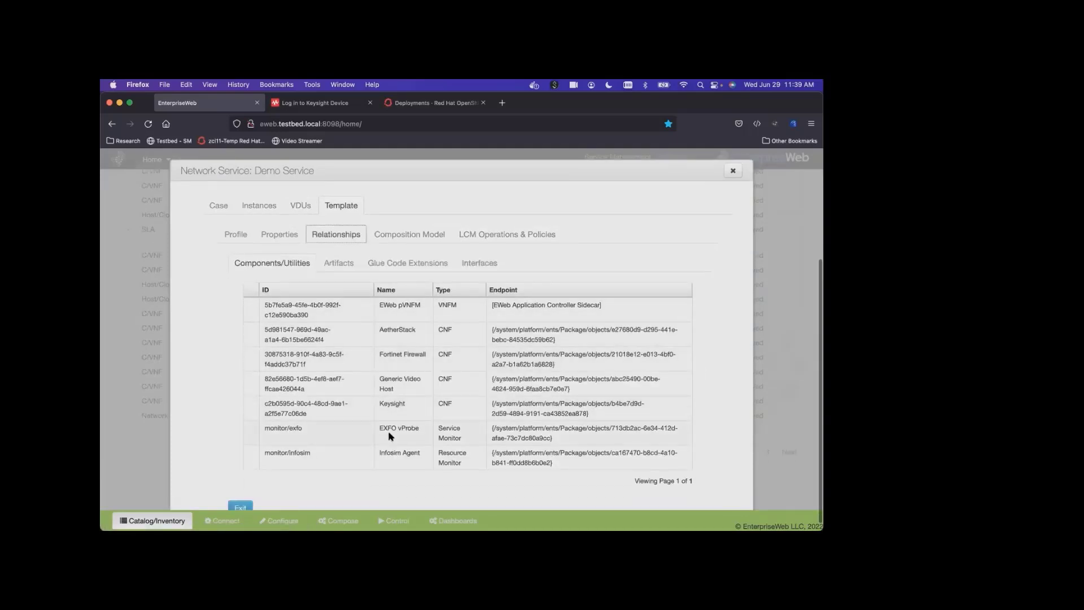
pyautogui.click(482, 263)
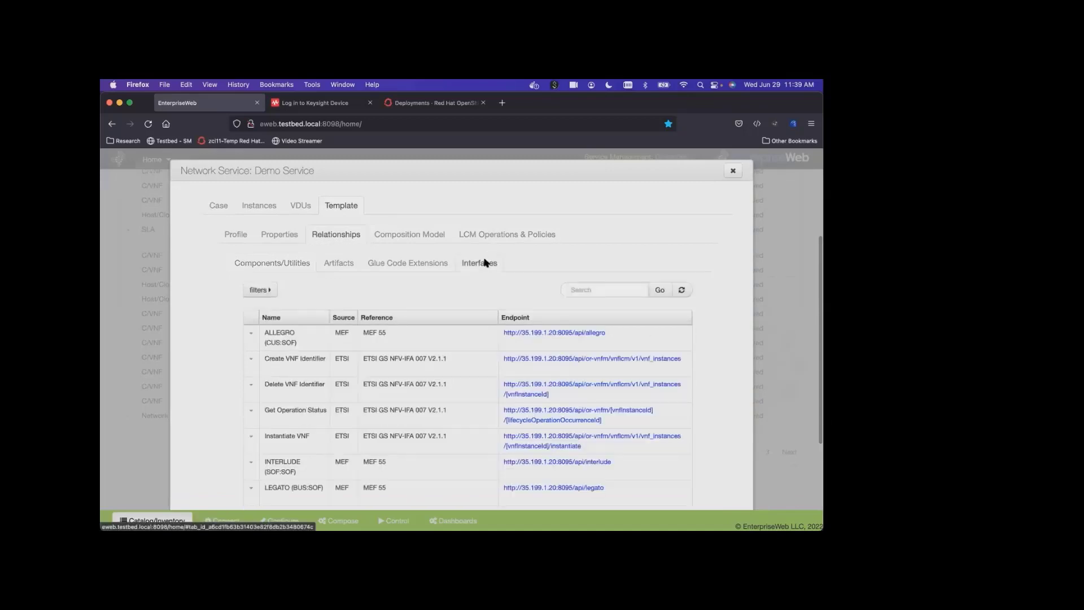
pyautogui.scroll(-2, 460, 351)
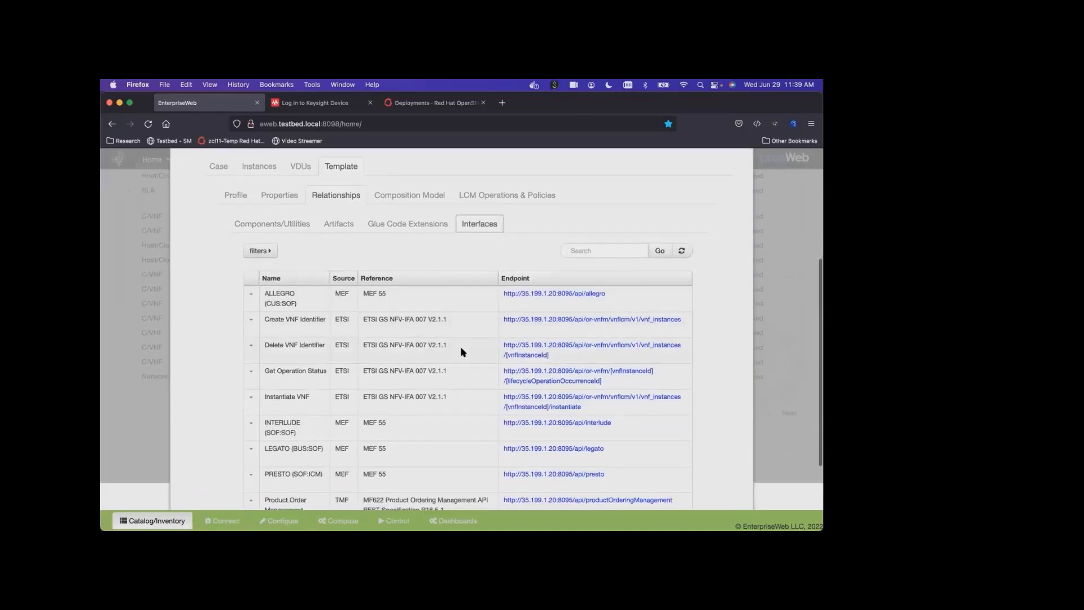
pyautogui.scroll(1, 461, 351)
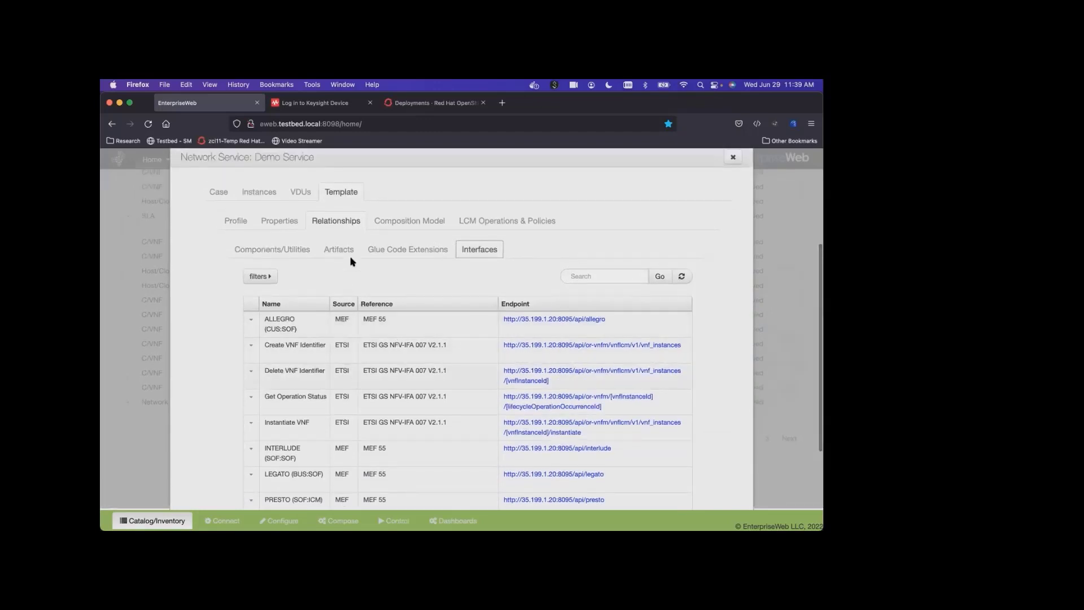
# Show the Demo Service instances, then switch to Postman and send the Testbed -Demo - Order API Hook request to instantiate the service.
pyautogui.click(272, 194)
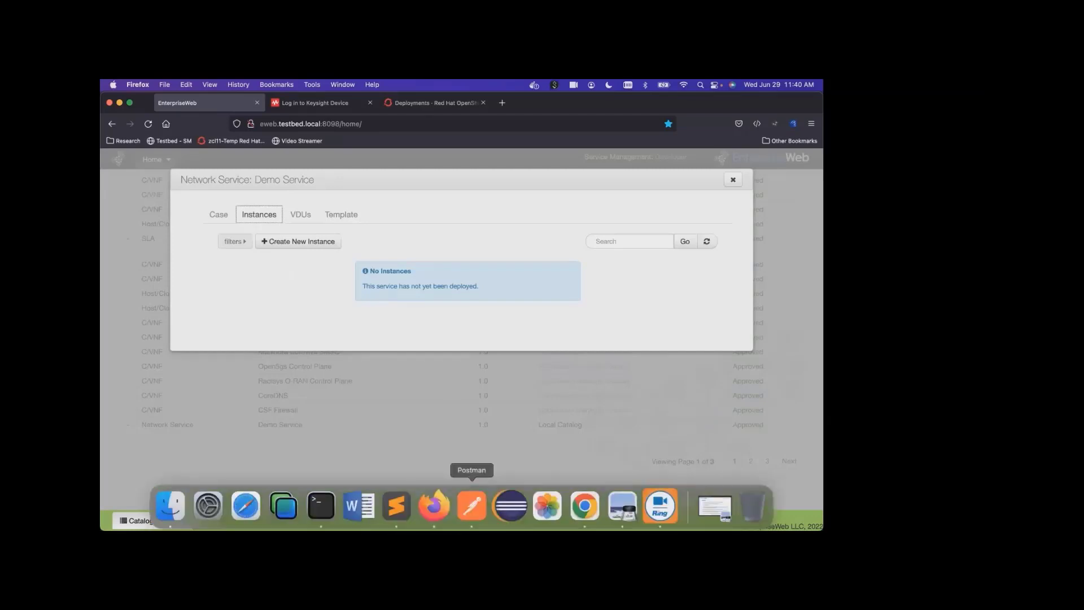
pyautogui.click(468, 519)
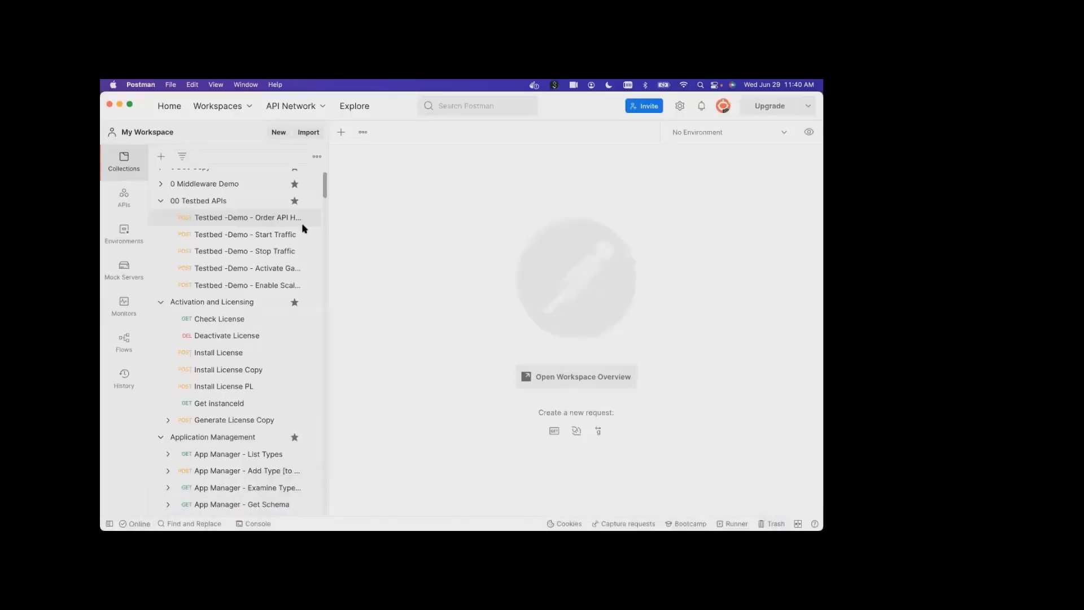
pyautogui.click(272, 218)
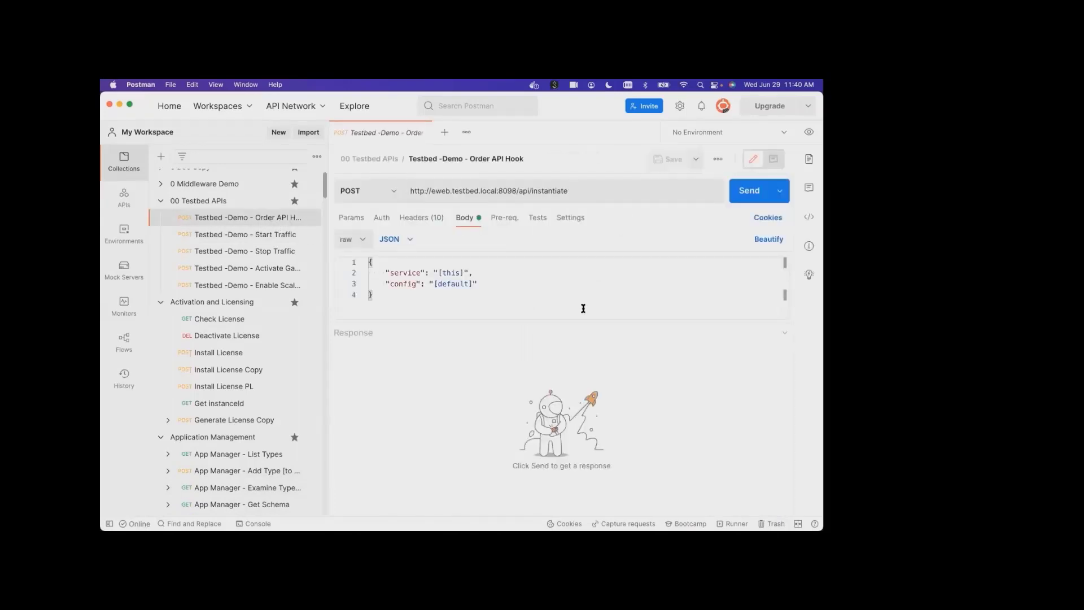
pyautogui.click(741, 190)
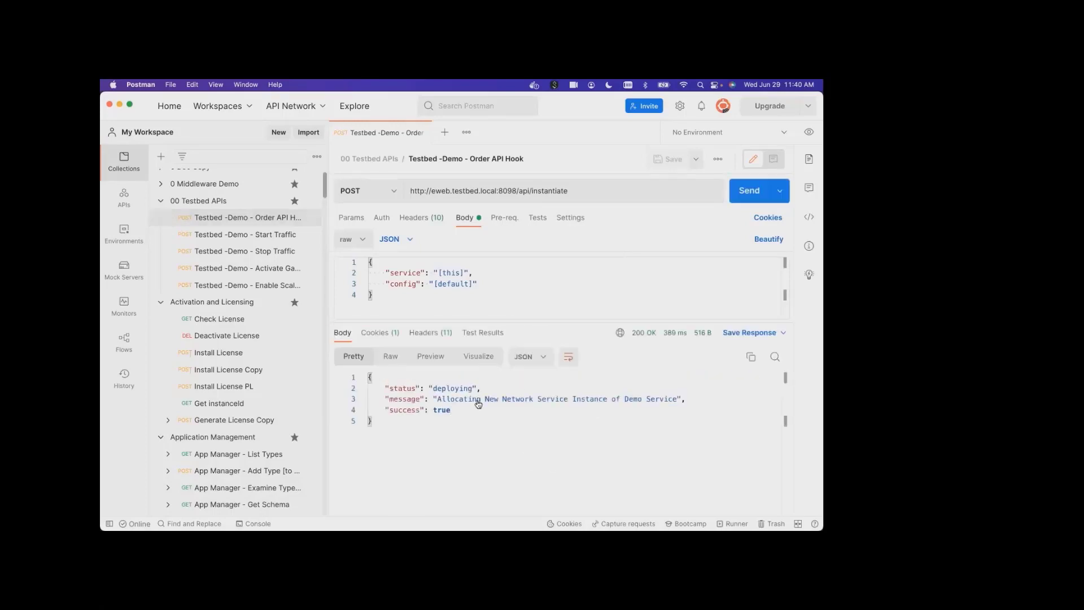
# Switch back to Firefox, refresh the Demo Service instances, and review the deployments of the tbtemp project in the OpenShift console.
pyautogui.press('super+Tab')
pyautogui.click(703, 243)
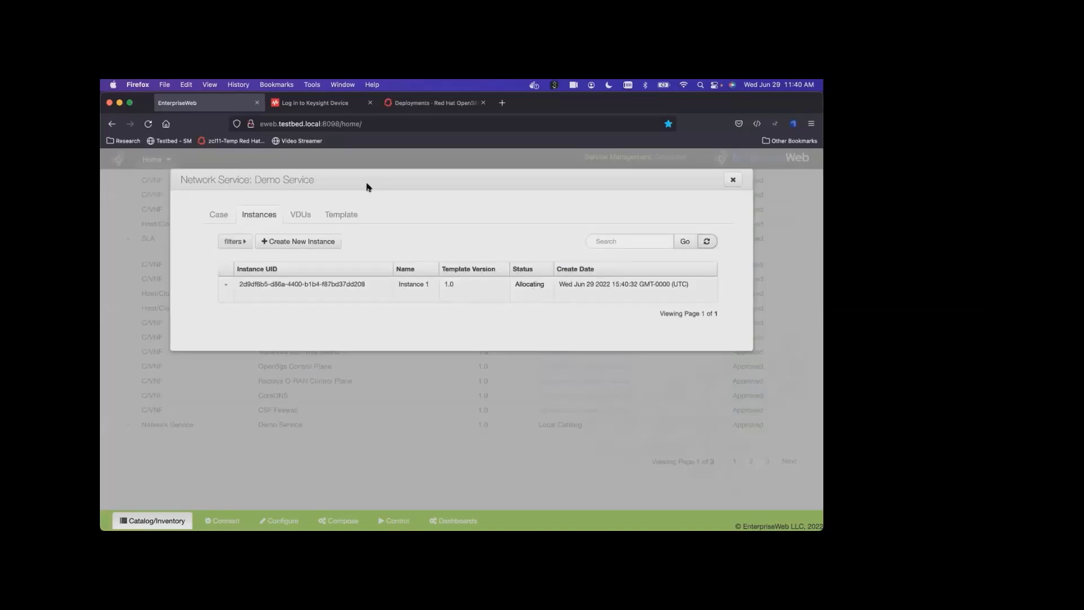
pyautogui.click(429, 106)
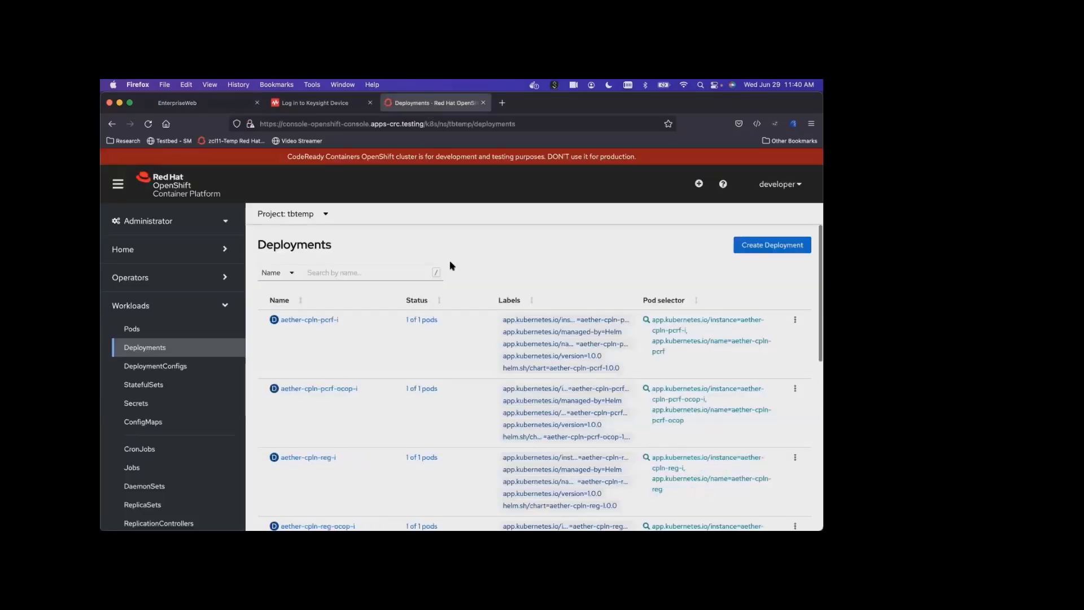
pyautogui.scroll(-5, 449, 266)
pyautogui.scroll(5, 449, 266)
pyautogui.scroll(-5, 450, 266)
pyautogui.scroll(5, 489, 314)
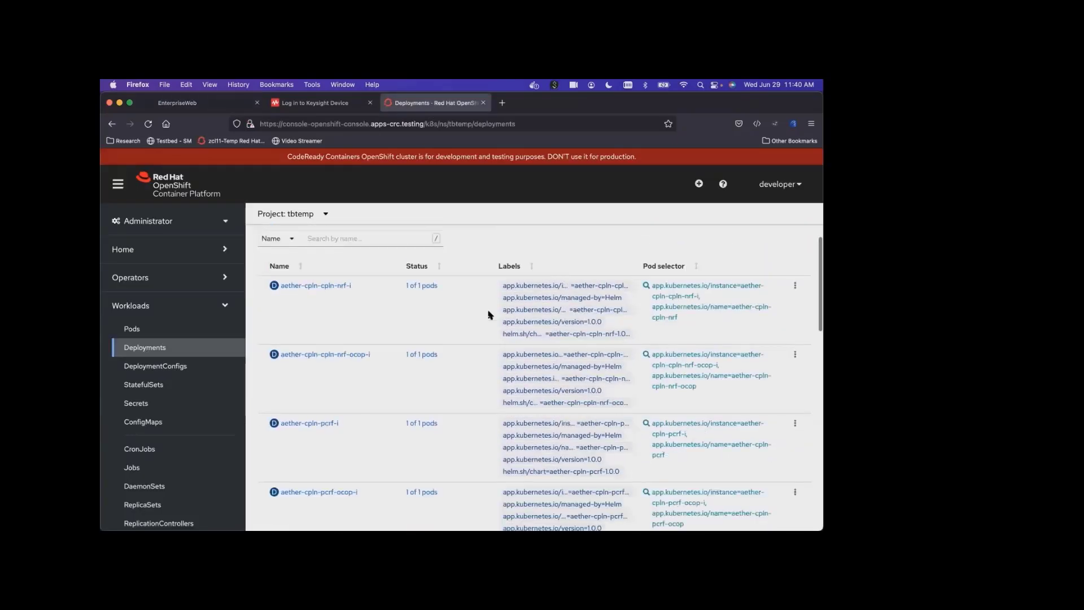
pyautogui.scroll(2, 489, 315)
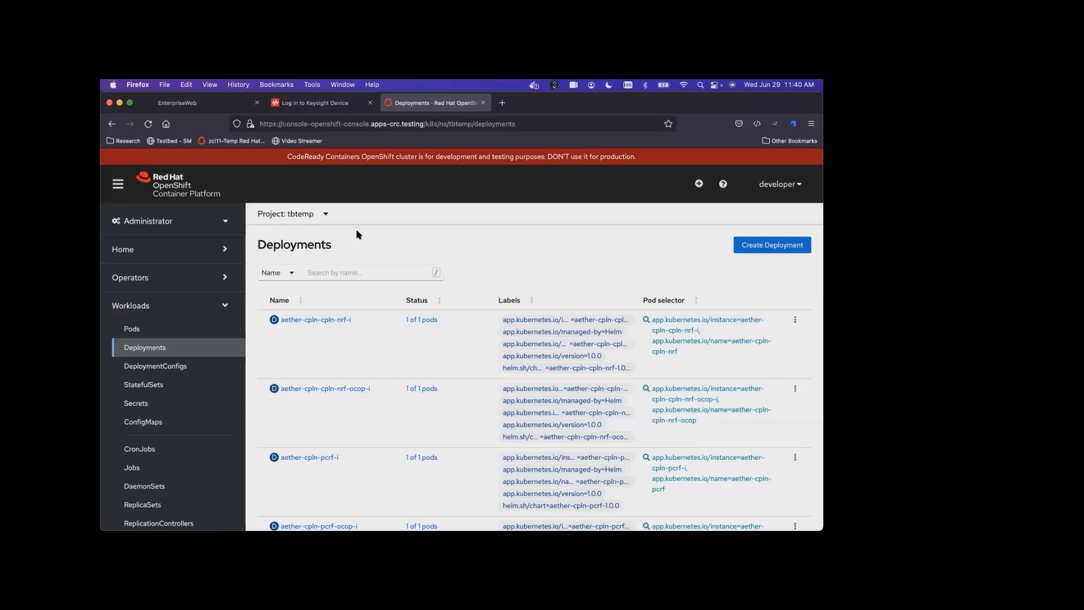
# Return to the Service Manager, refresh the Demo Service instances, and list the service's VDUs.
pyautogui.click(232, 101)
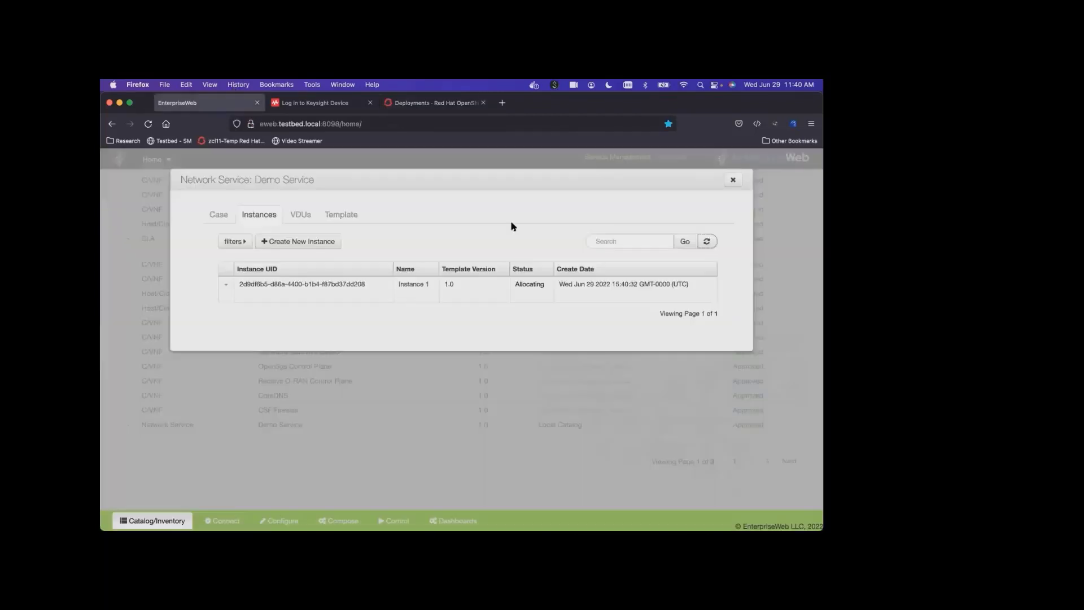
pyautogui.click(706, 241)
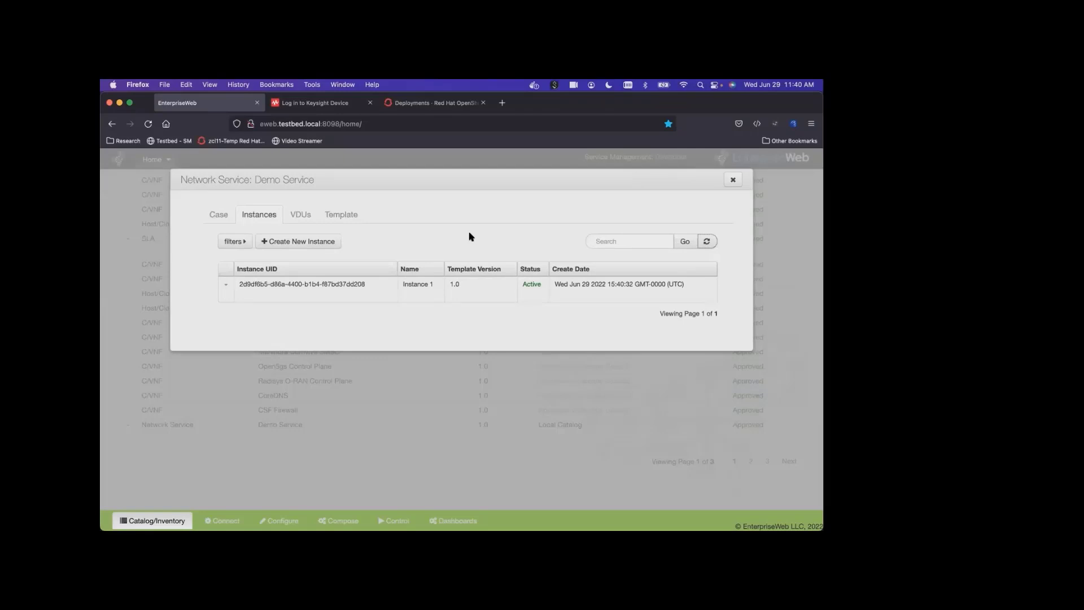
pyautogui.click(300, 215)
pyautogui.click(683, 241)
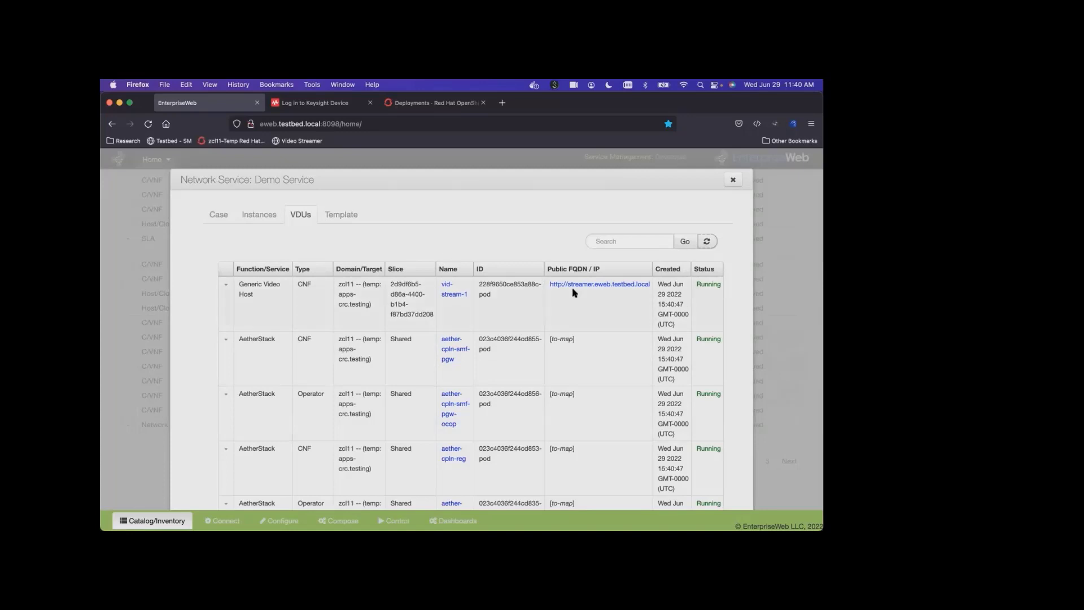
# Open the details of the Demo Service's Instance 1 and show the lifecycle trace of its API hook order.
pyautogui.click(274, 221)
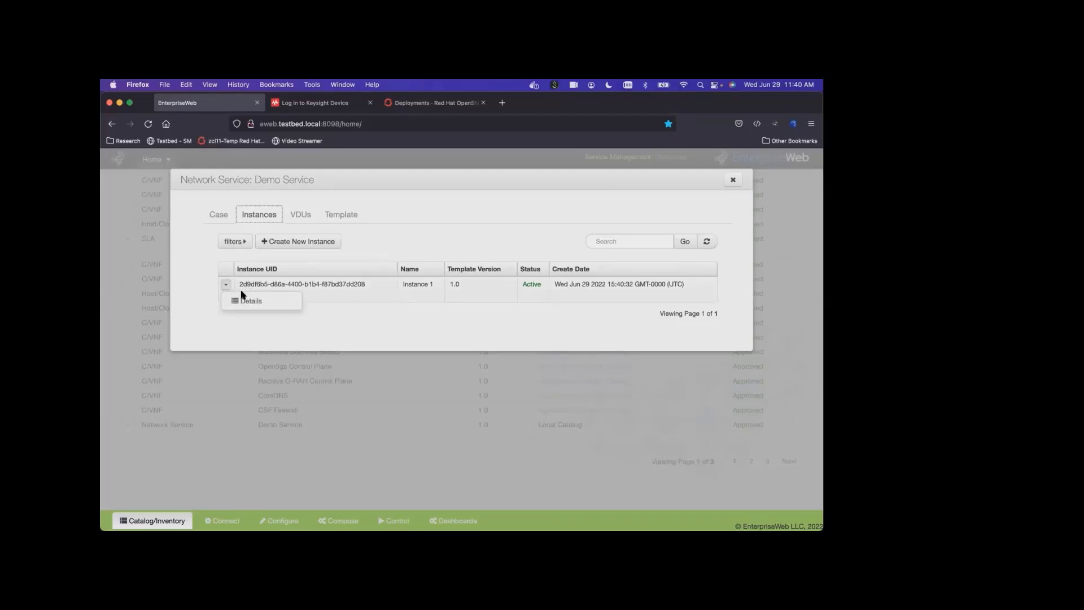
pyautogui.click(245, 294)
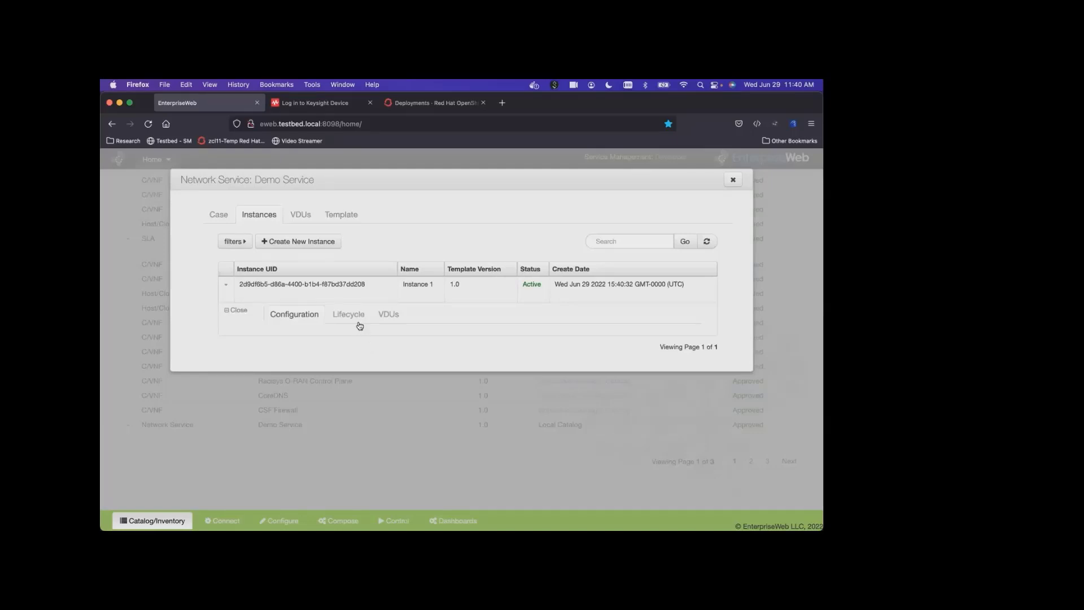
pyautogui.click(348, 315)
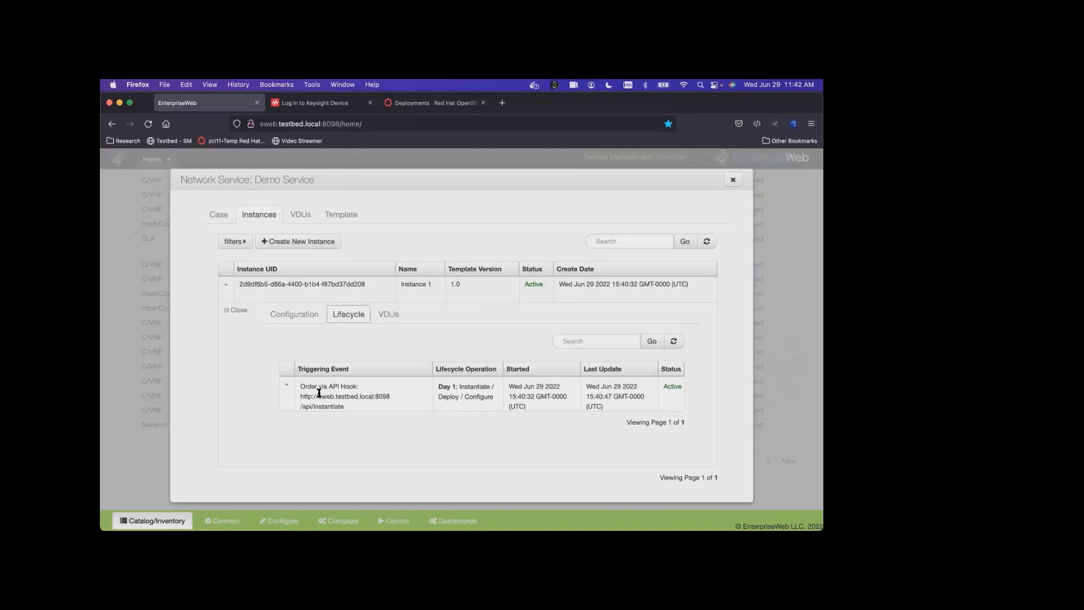
pyautogui.click(287, 388)
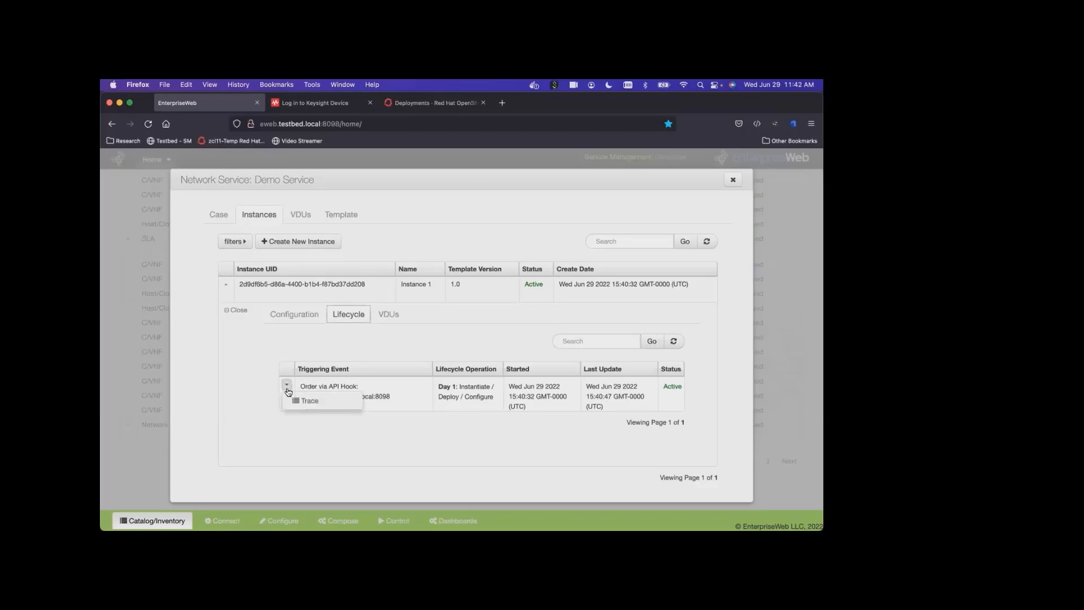
pyautogui.click(308, 400)
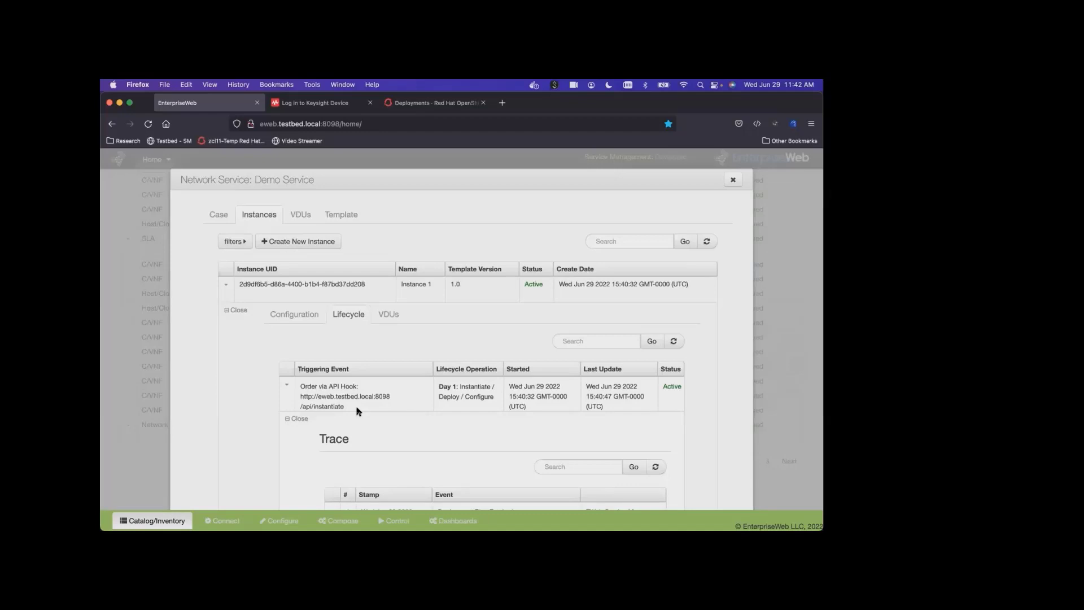
# Review the first trace events, open the secret.txt file linked in the OpenShift secret event, and close it.
pyautogui.scroll(-5, 357, 411)
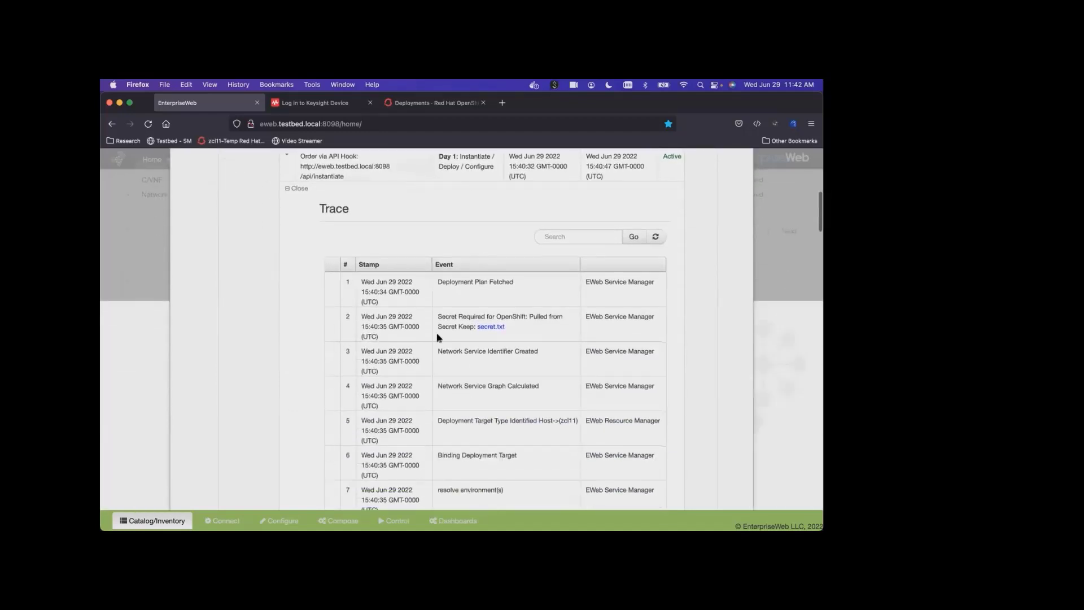
pyautogui.scroll(-1, 429, 344)
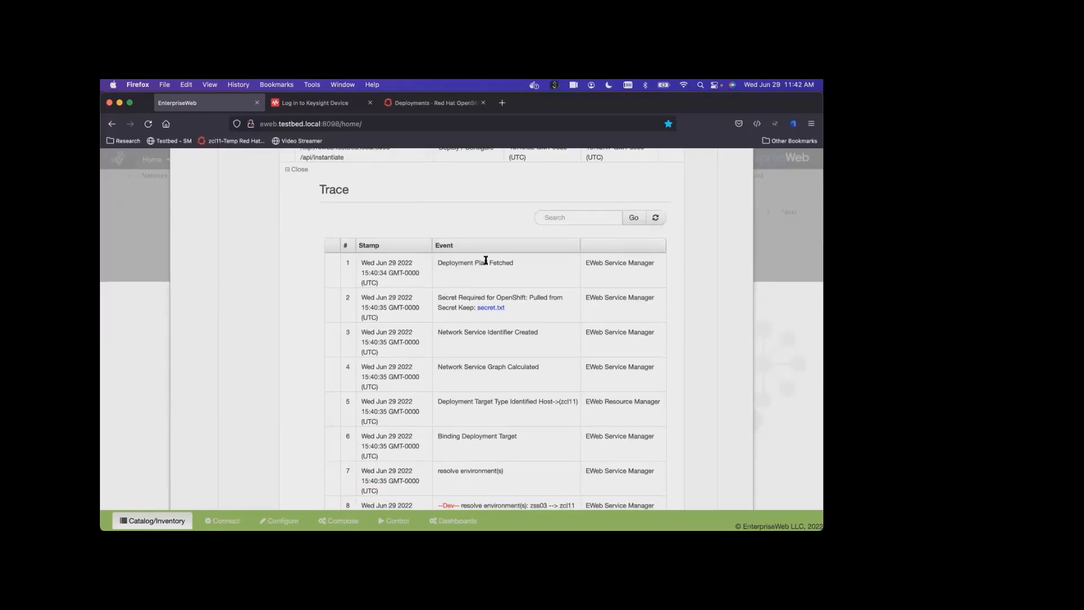
pyautogui.click(485, 310)
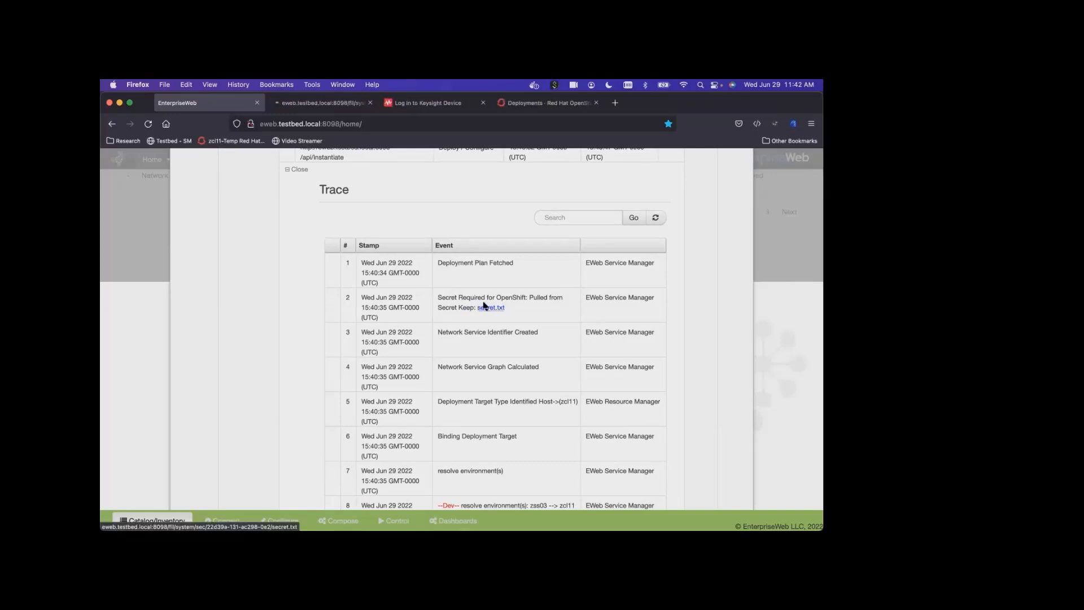
pyautogui.click(327, 107)
pyautogui.click(370, 103)
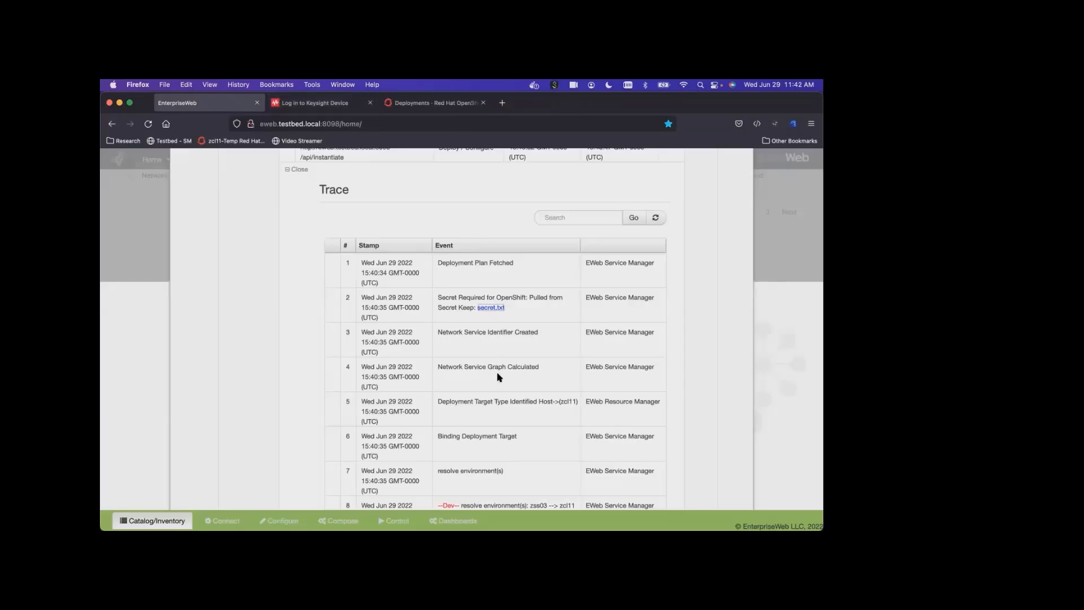
# Examine the trace events for target binding, environment resolution, subnet ordering and configuration, and the Application Controller and KX deployments.
pyautogui.scroll(-1, 499, 377)
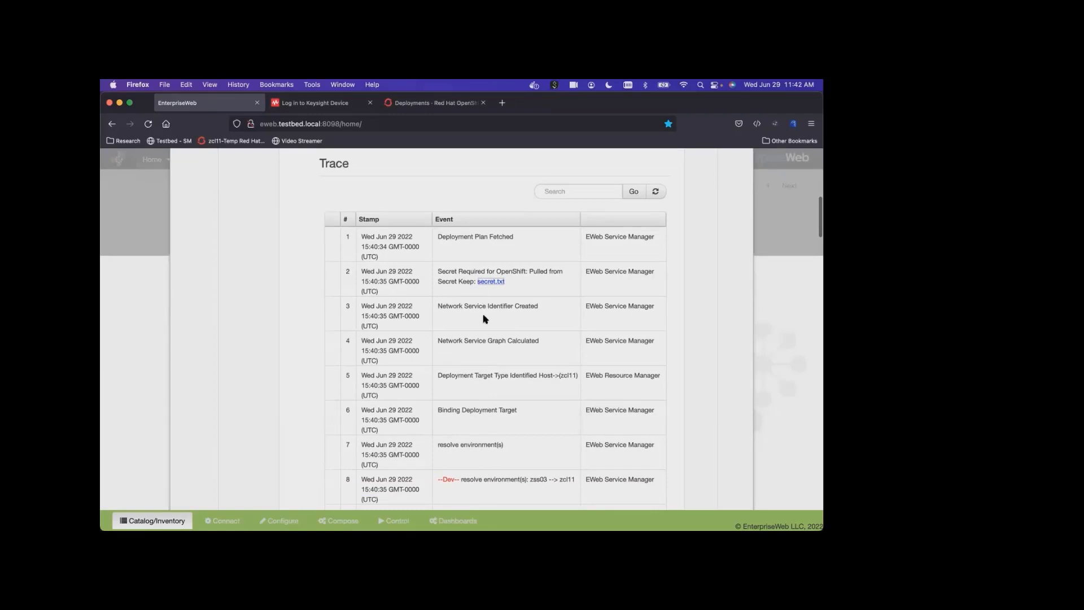
pyautogui.scroll(-1, 479, 343)
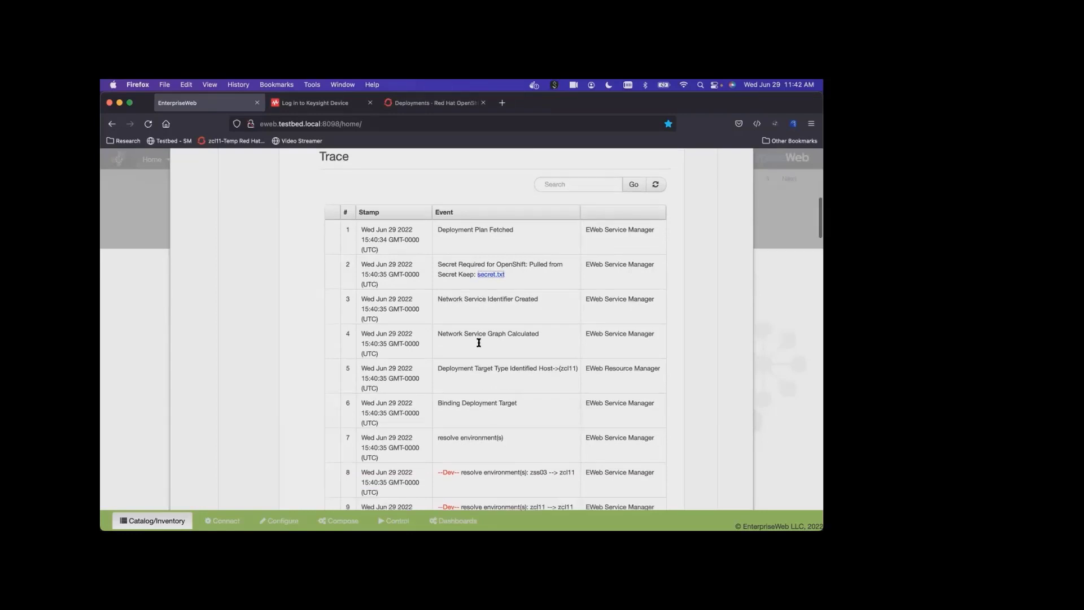
pyautogui.scroll(-6, 480, 339)
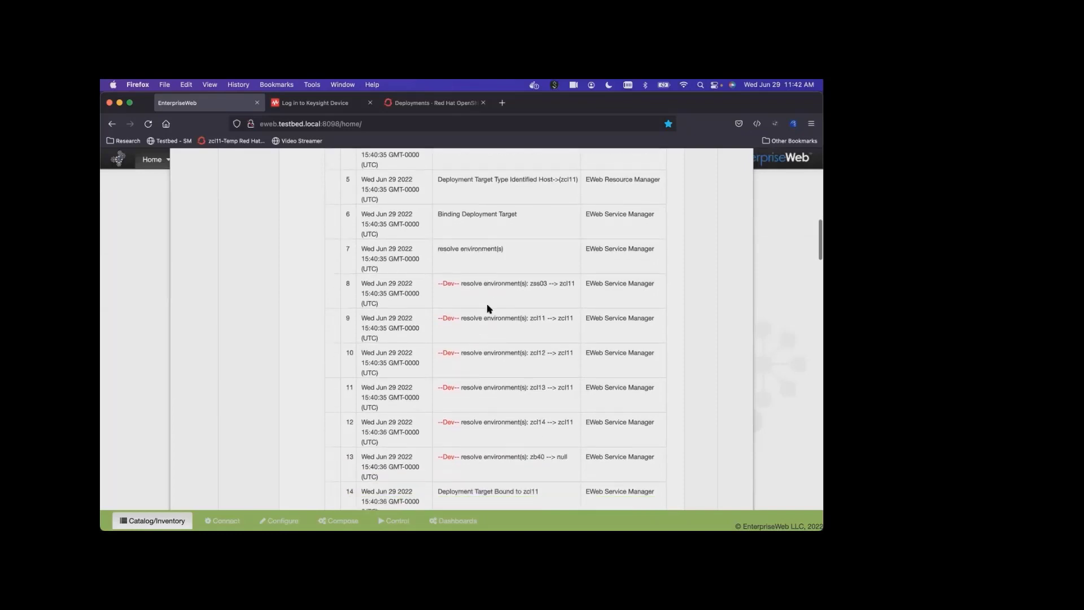
pyautogui.scroll(-7, 489, 308)
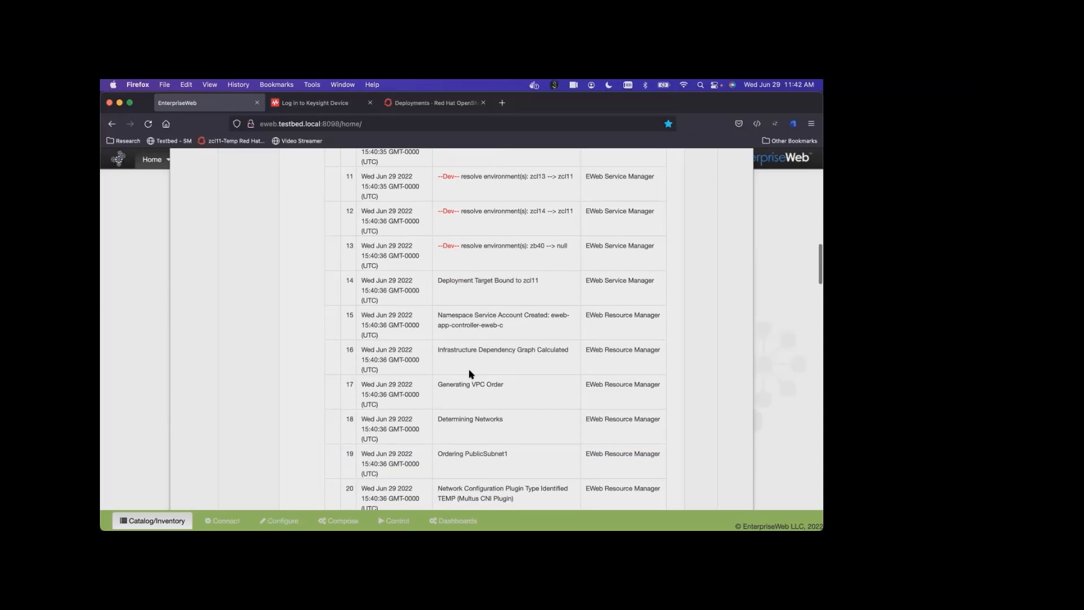
pyautogui.scroll(-10, 471, 374)
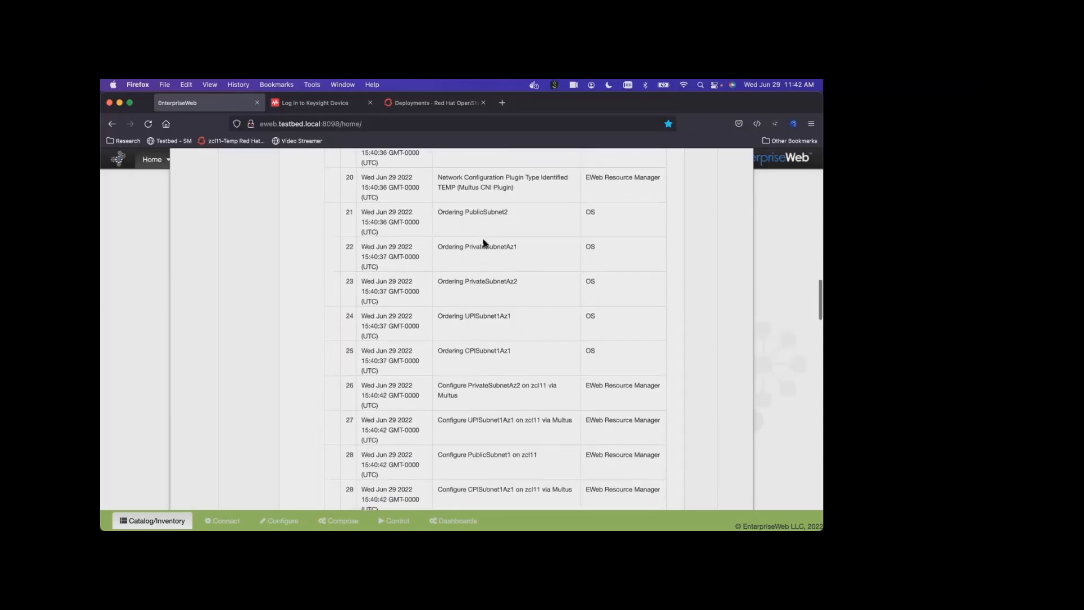
pyautogui.scroll(-10, 480, 280)
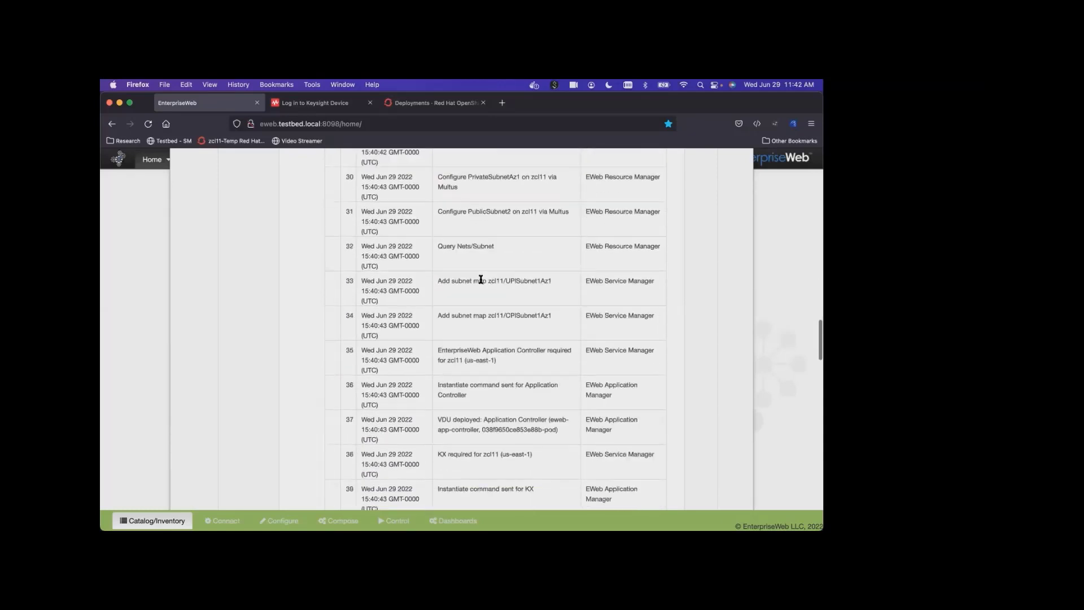
pyautogui.scroll(-6, 481, 279)
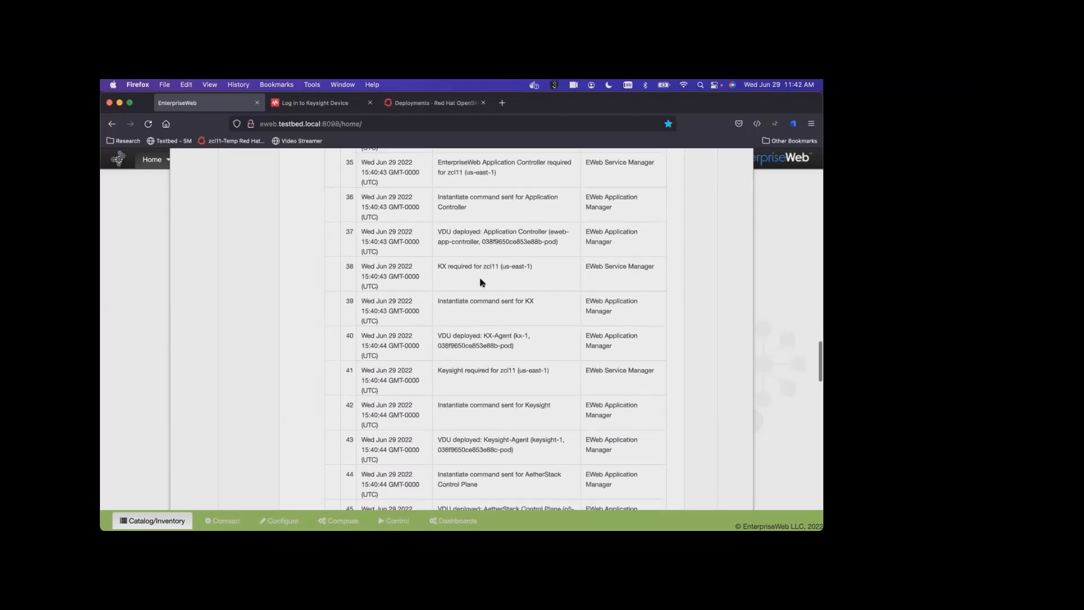
pyautogui.scroll(-2, 480, 323)
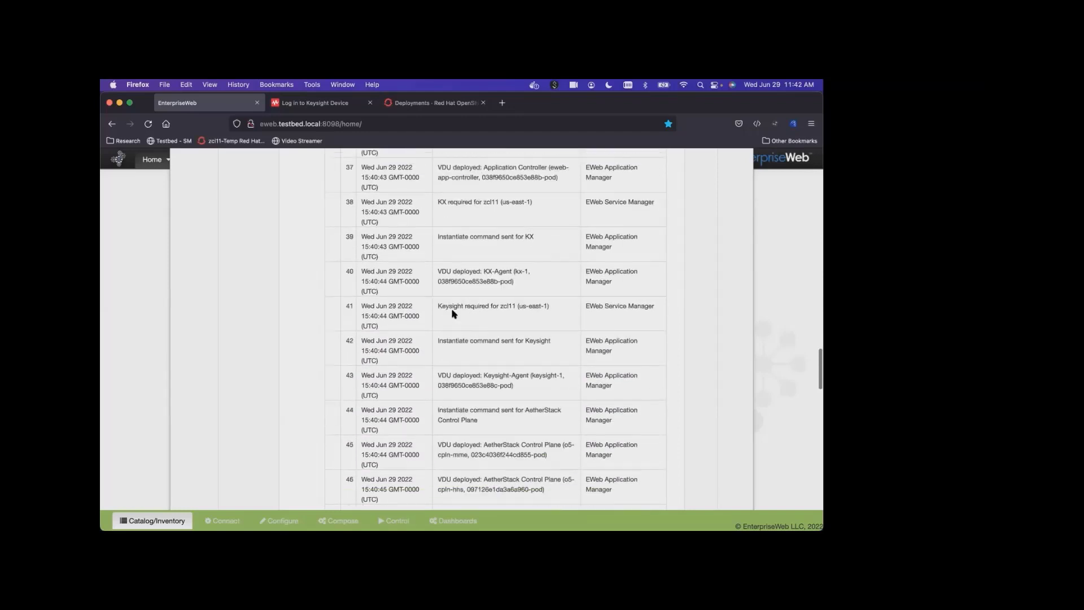
# Examine the Keysight, AetherStack, O-RAN, Fortinet Firewall, NIC and test plan events through service release, and close the trace.
pyautogui.doubleClick(450, 308)
pyautogui.scroll(-4, 497, 335)
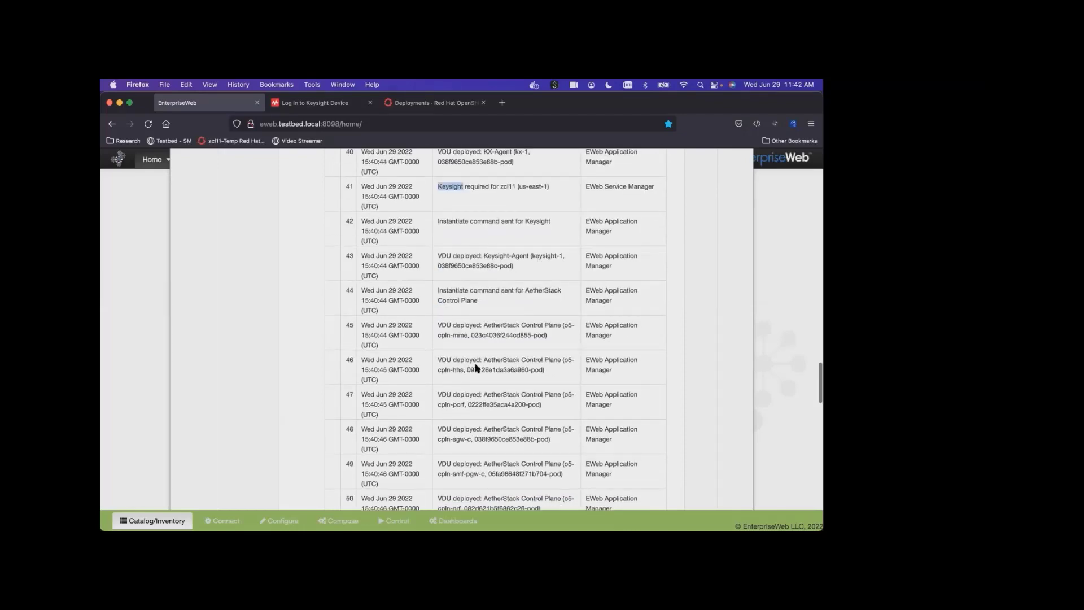
pyautogui.scroll(-20, 476, 368)
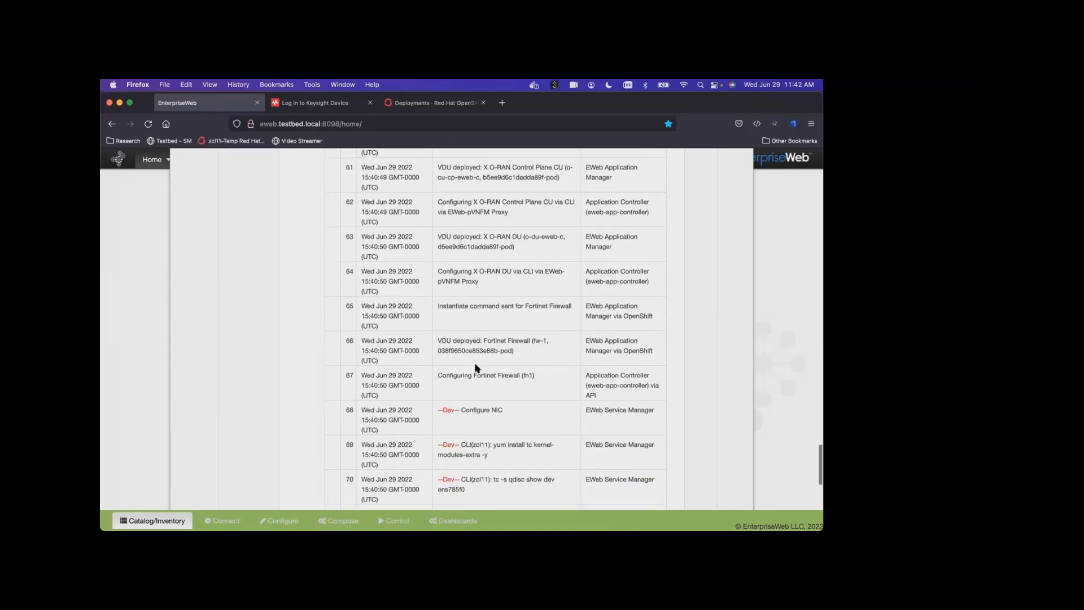
pyautogui.scroll(-4, 476, 368)
pyautogui.doubleClick(508, 246)
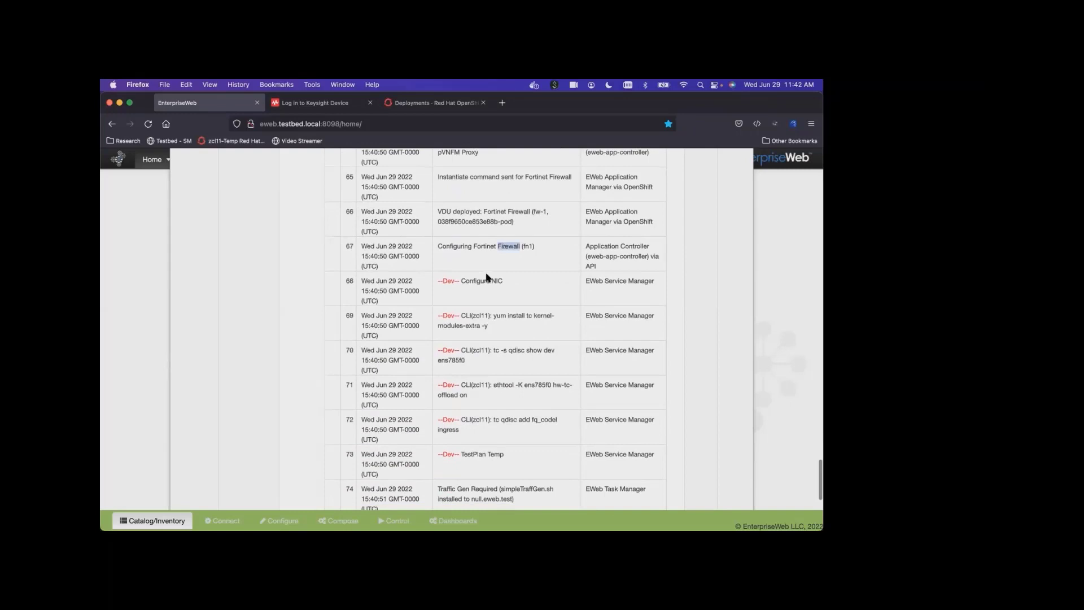
pyautogui.doubleClick(481, 282)
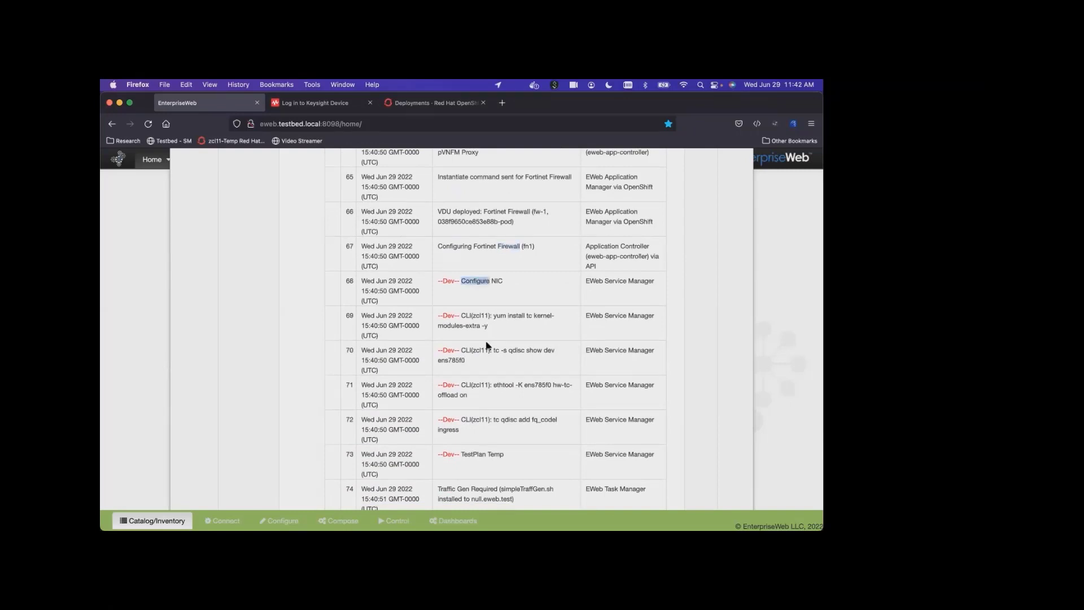
pyautogui.scroll(-2, 487, 347)
pyautogui.scroll(-4, 486, 344)
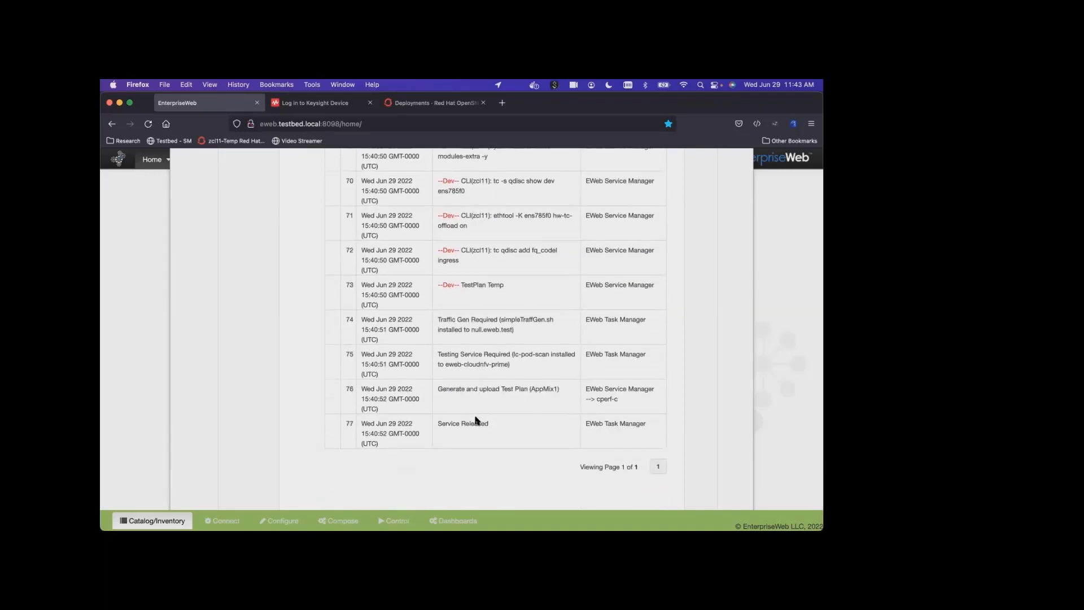
pyautogui.scroll(20, 475, 421)
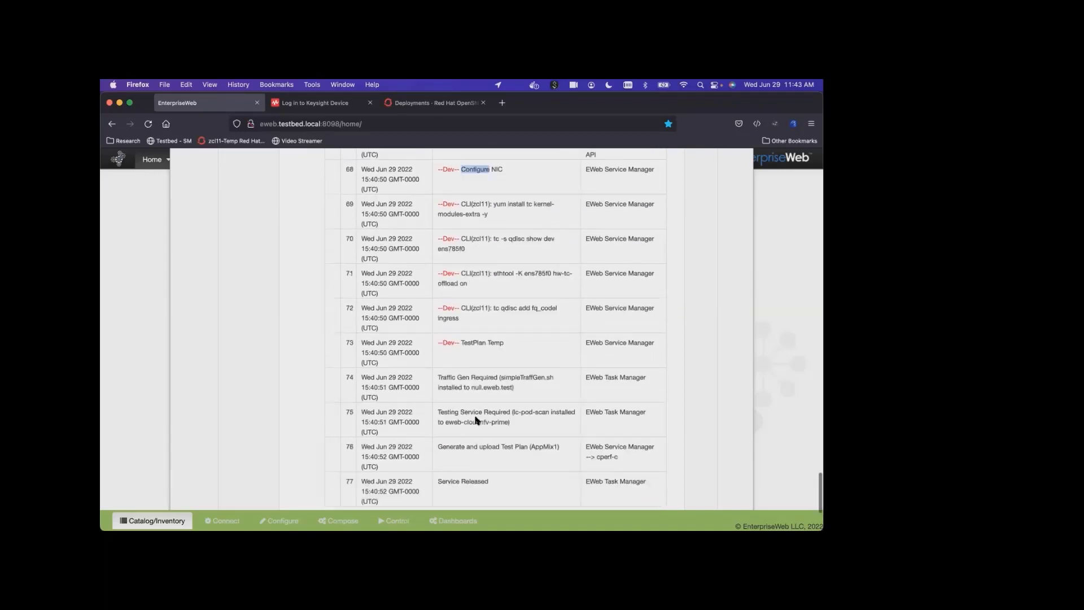
pyautogui.scroll(20, 476, 418)
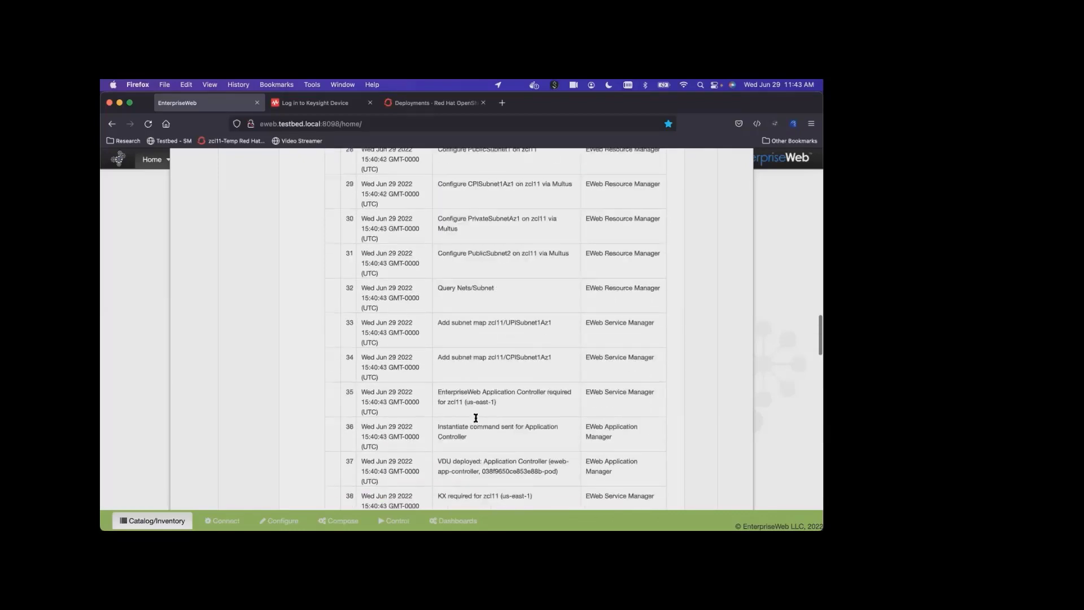
pyautogui.scroll(1, 475, 425)
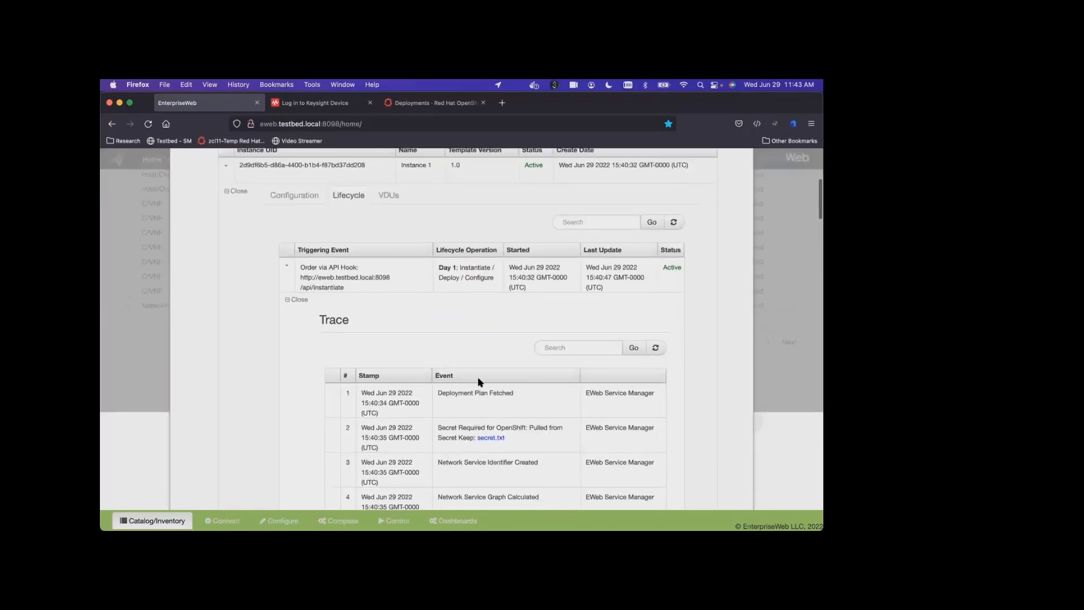
pyautogui.click(299, 300)
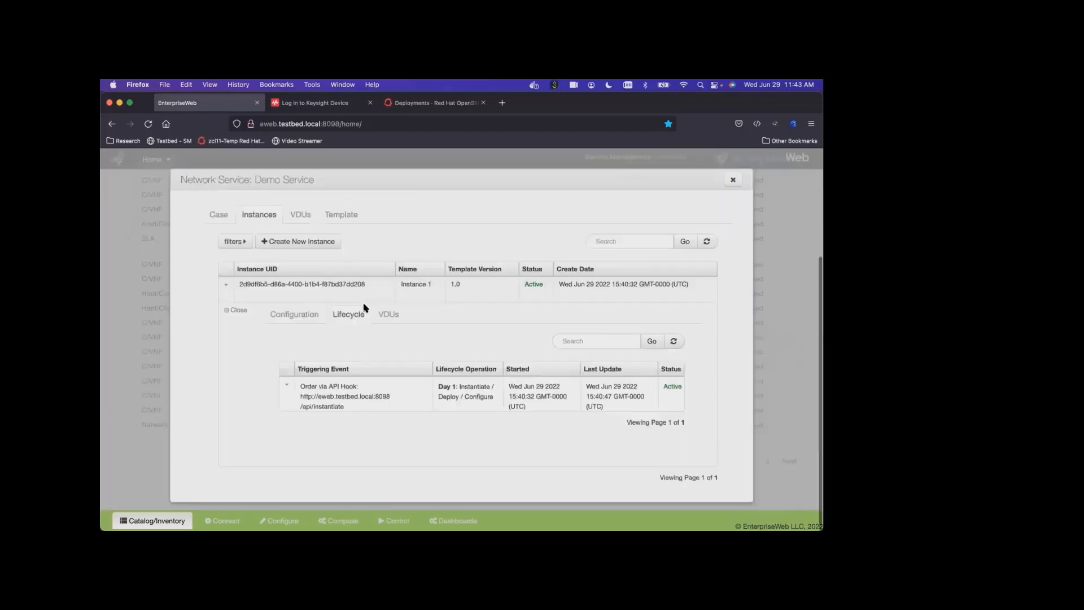
# List the Demo Service's VDUs, try to open the vid-stream-1 deployment page in a new tab, and close that tab.
pyautogui.click(309, 220)
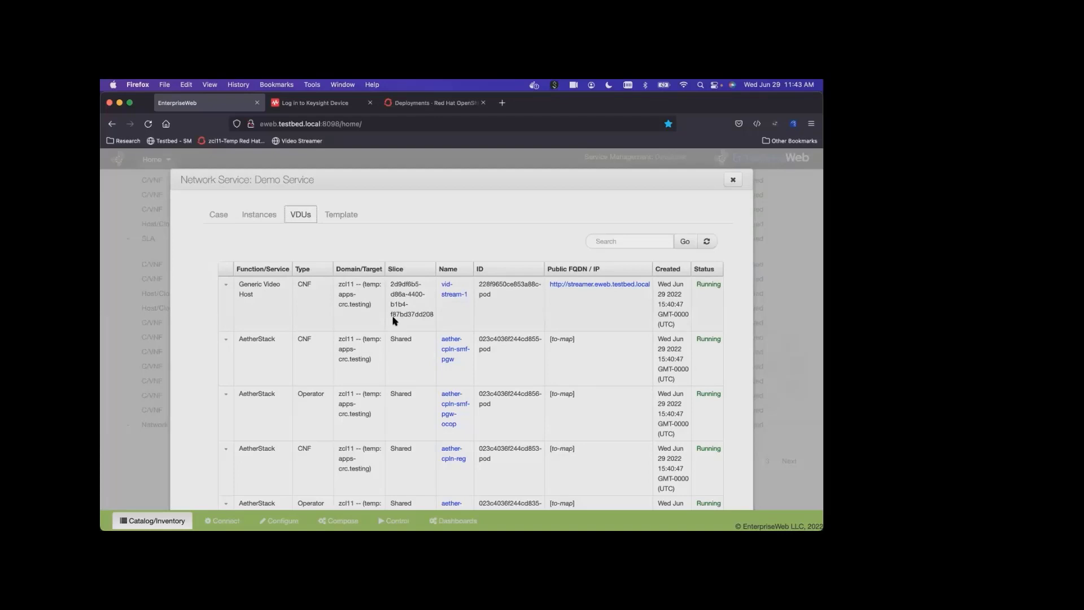
pyautogui.click(449, 297)
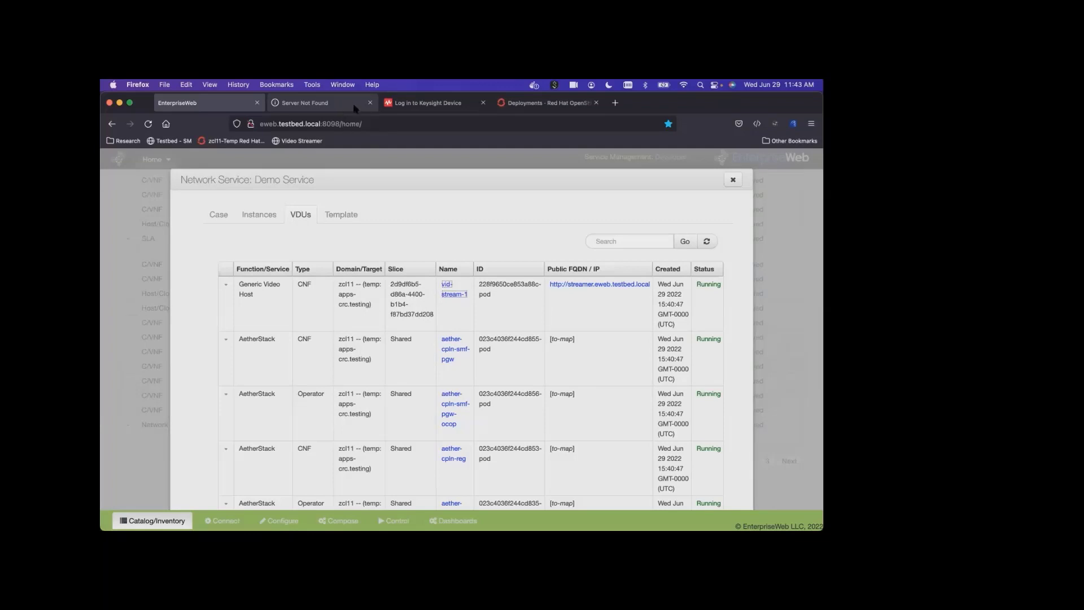
pyautogui.click(335, 105)
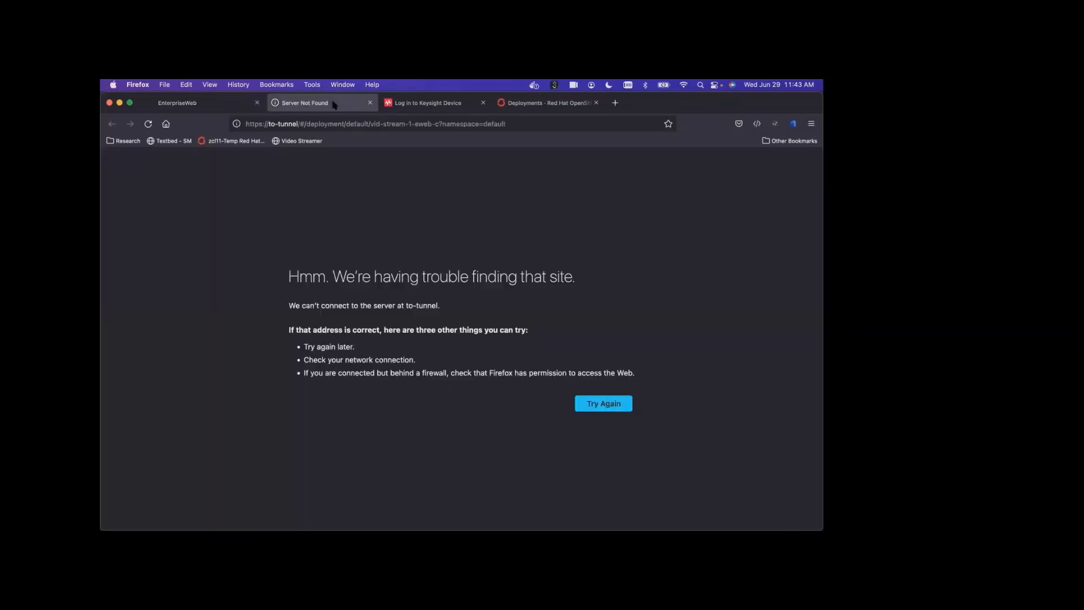
pyautogui.click(369, 103)
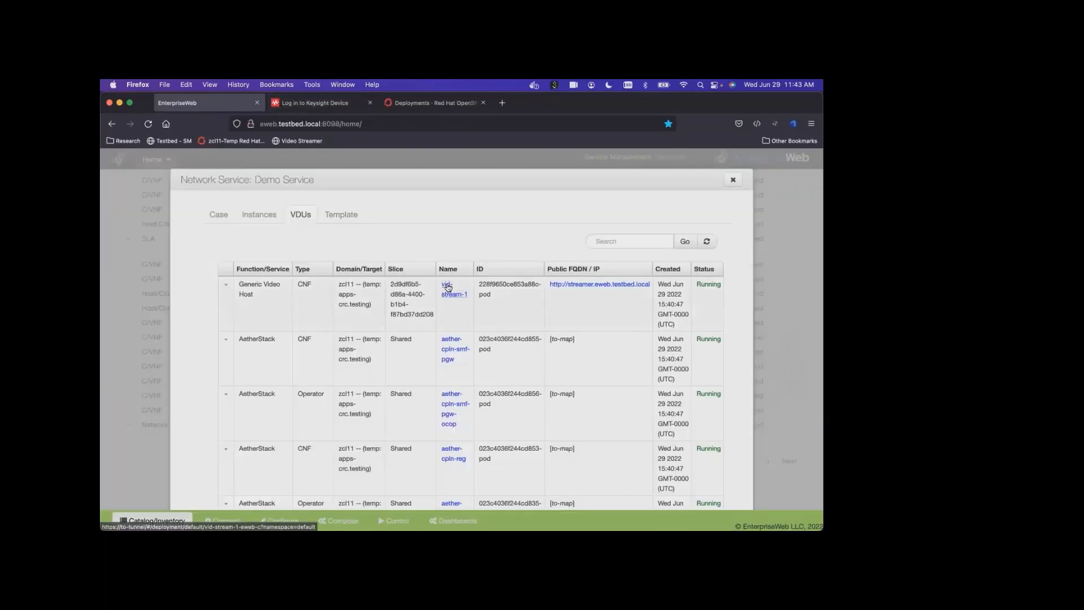
# Open the Generic Video Host's public streamer link, glance at the OpenShift deployments, and return to the Onboarding.mp4 video.
pyautogui.keyDown('super'); pyautogui.click(567, 287); pyautogui.keyUp('super')
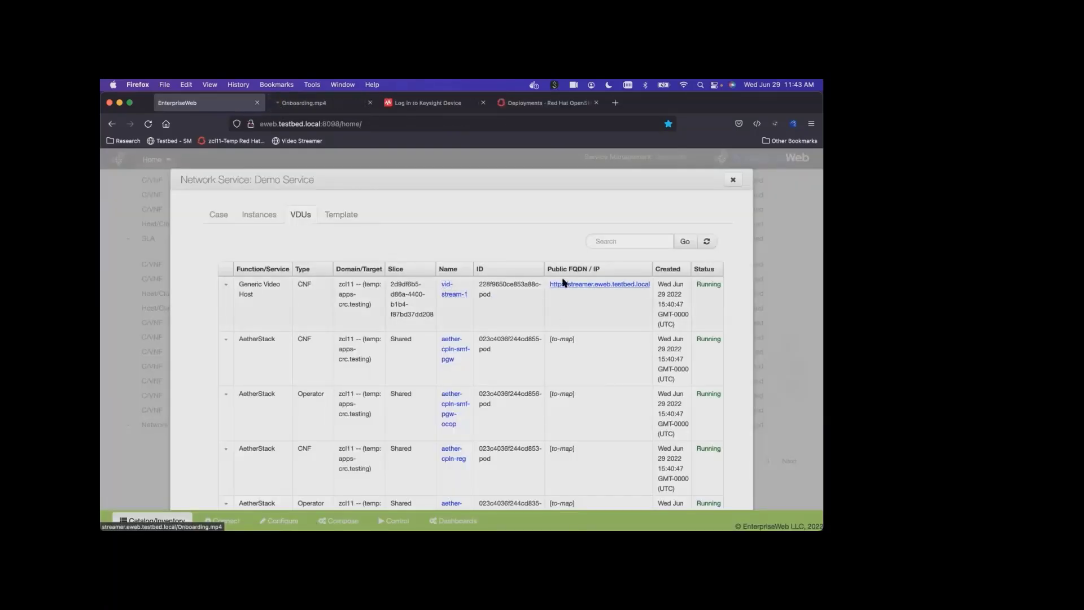
pyautogui.click(325, 109)
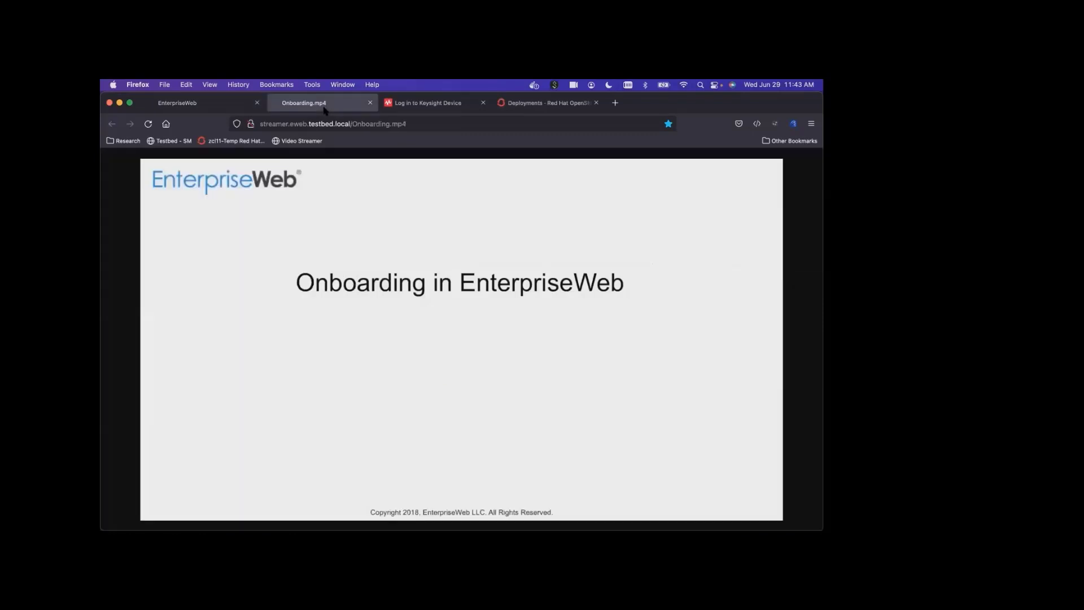
pyautogui.click(428, 109)
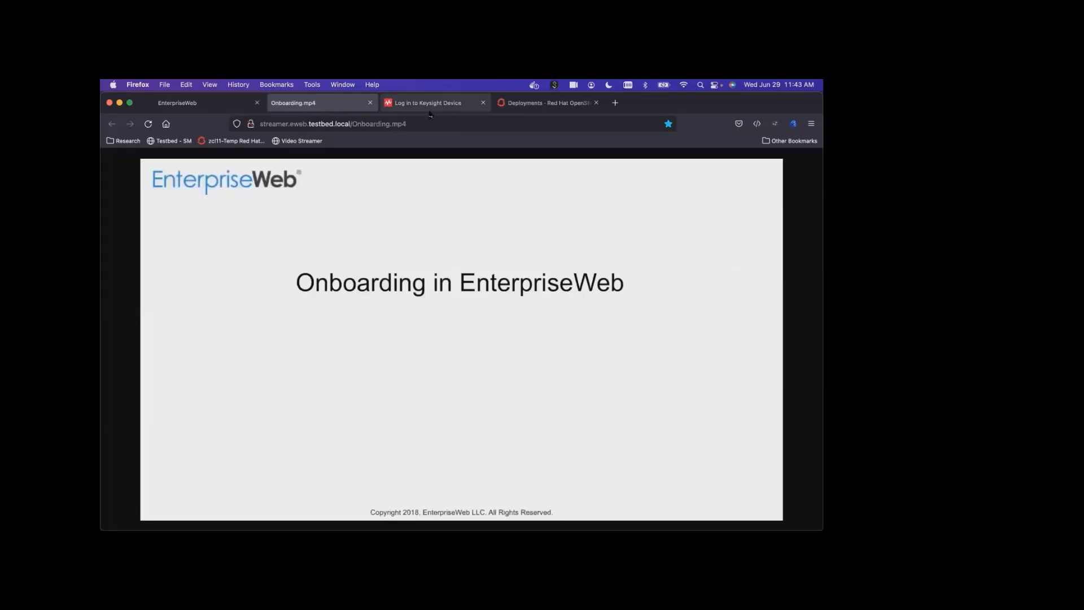
pyautogui.click(542, 108)
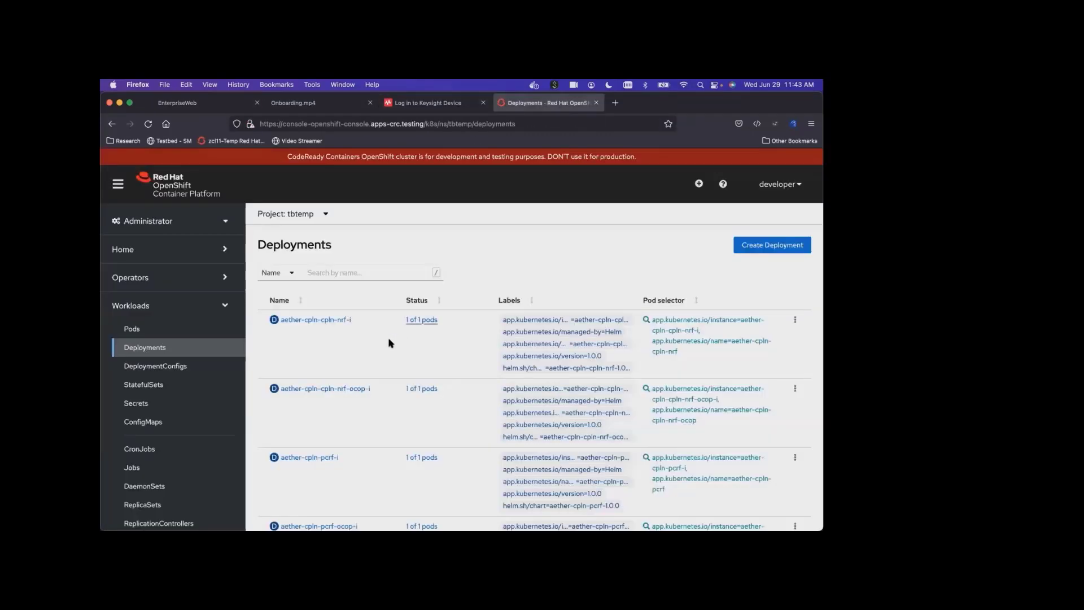
pyautogui.click(320, 107)
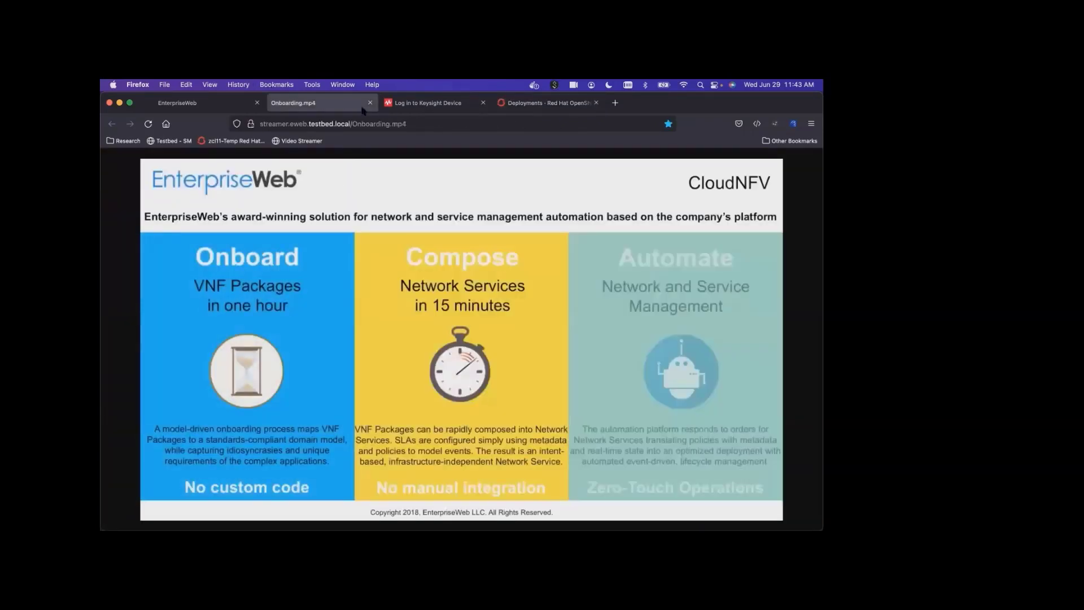
# Reopen the Onboarding.mp4 stream, skip ahead to about 0:35 and then further into the video, and close it.
pyautogui.press('super+w')
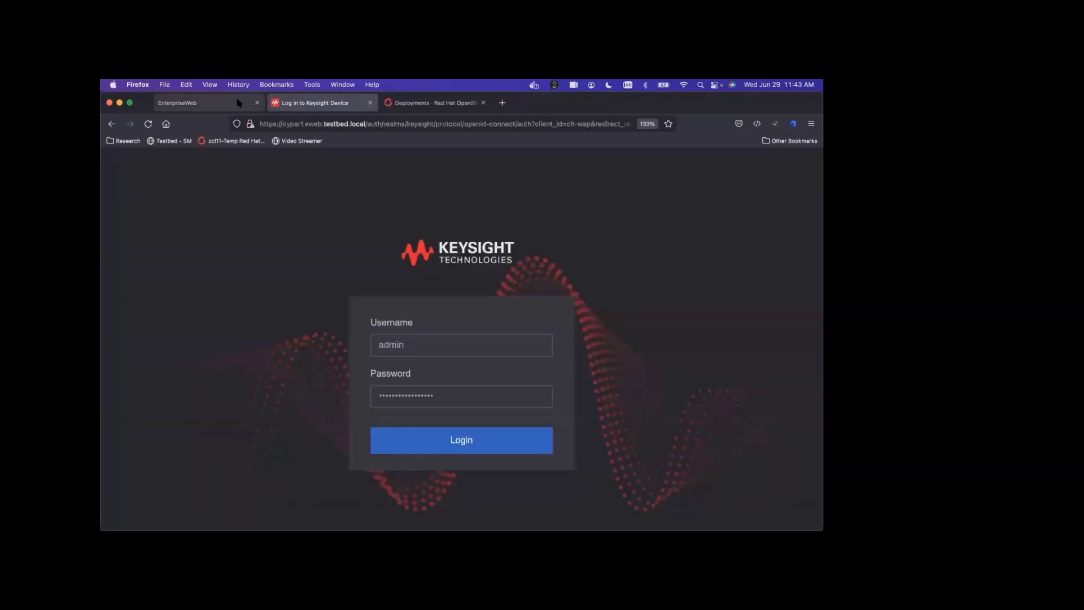
pyautogui.click(187, 103)
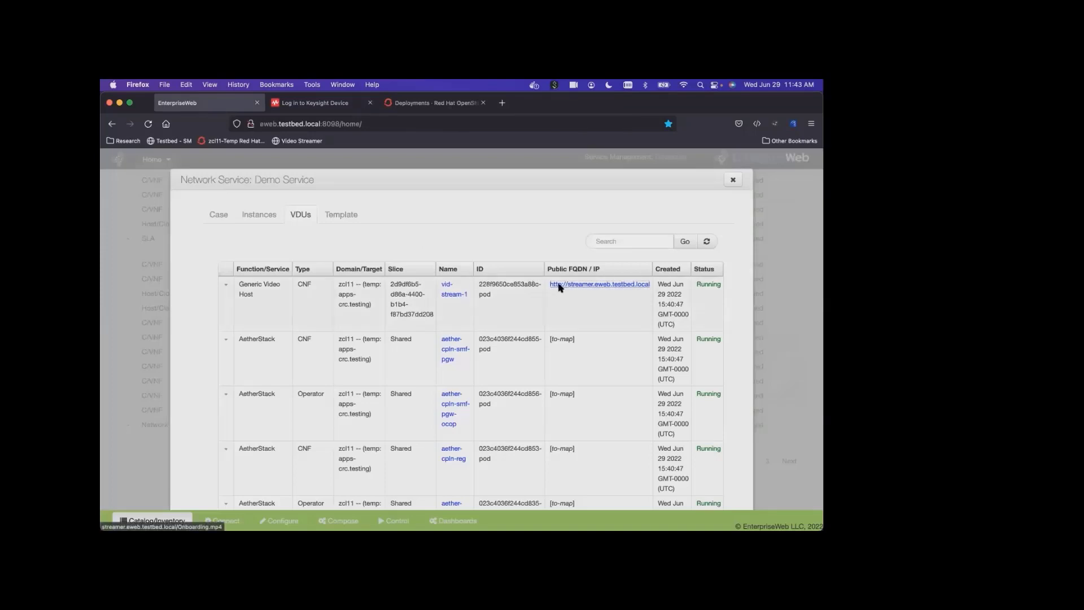
pyautogui.press('super+shift+t')
pyautogui.click(331, 108)
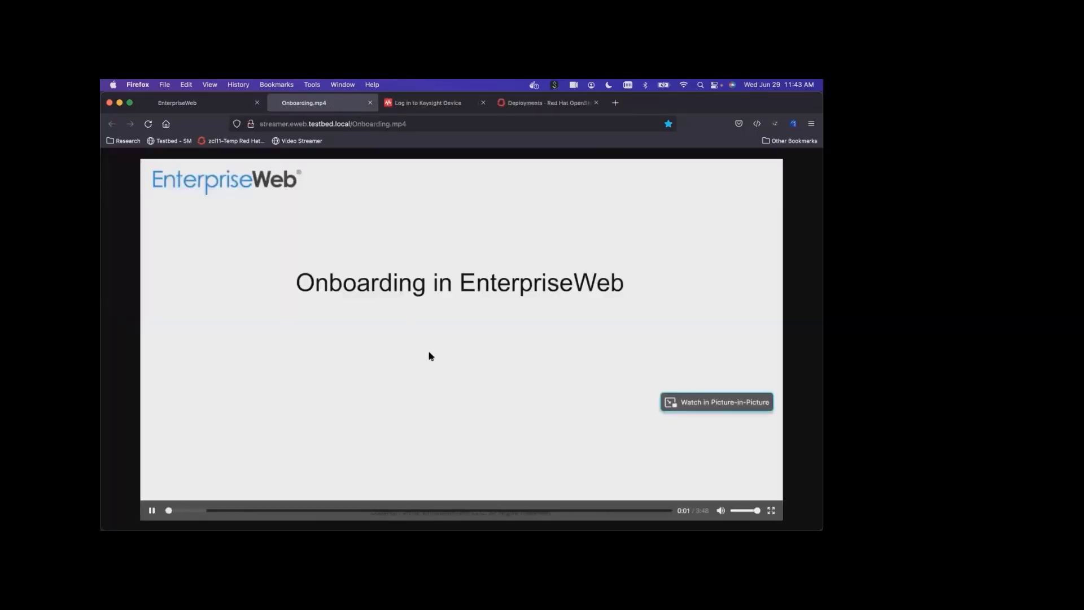
pyautogui.click(244, 510)
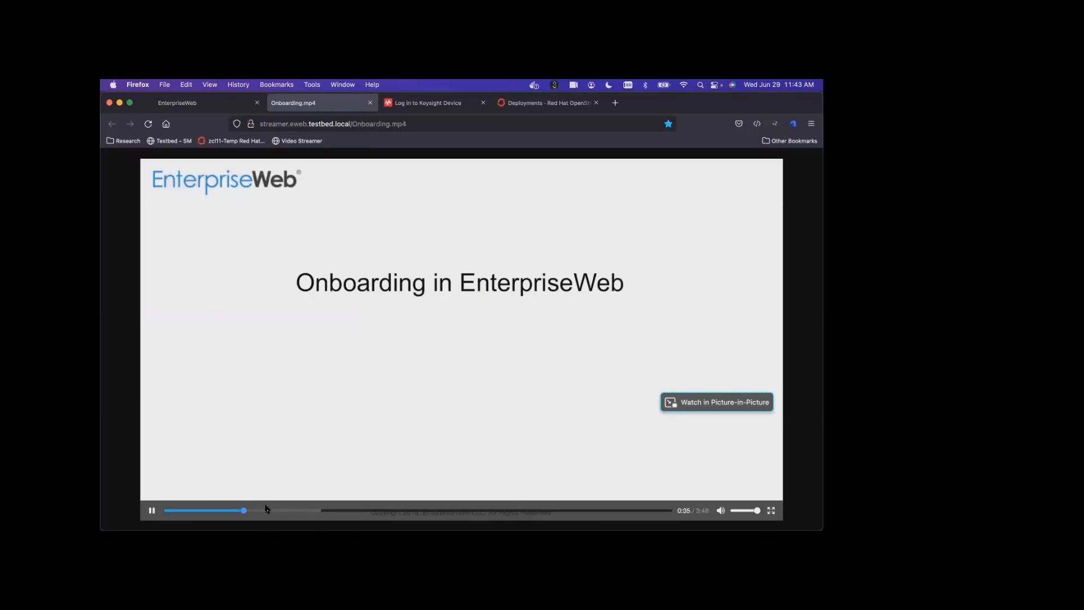
pyautogui.click(360, 511)
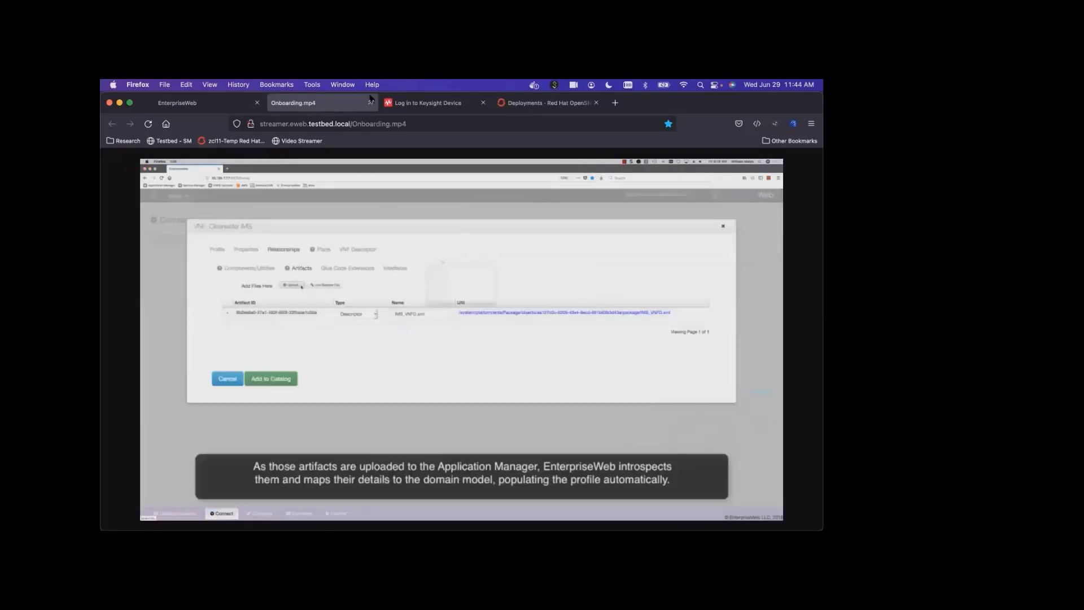
pyautogui.click(369, 103)
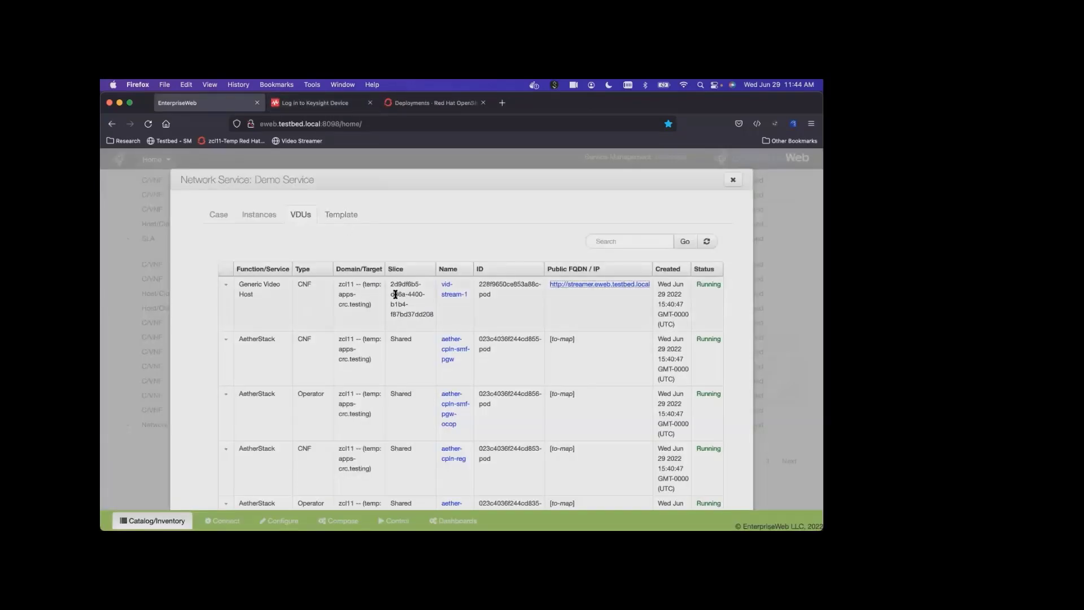
# Examine the Demo Service's VDU list from the Generic Video Host through the AetherStack, EnterpriseWeb, KX, Keysight and Fortinet Firewall entries.
pyautogui.scroll(-2, 285, 343)
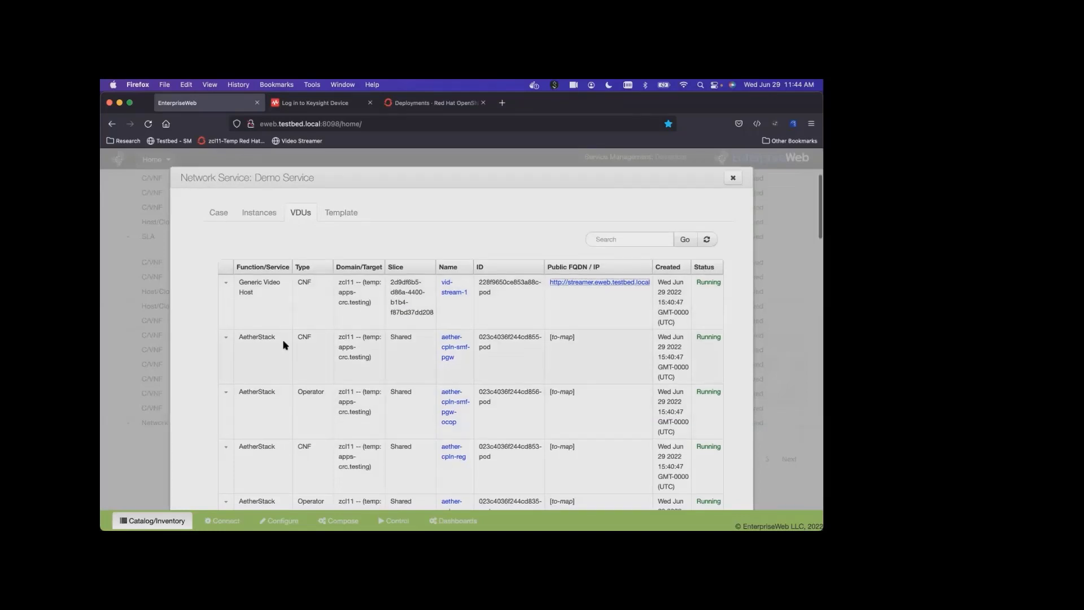
pyautogui.scroll(-8, 323, 362)
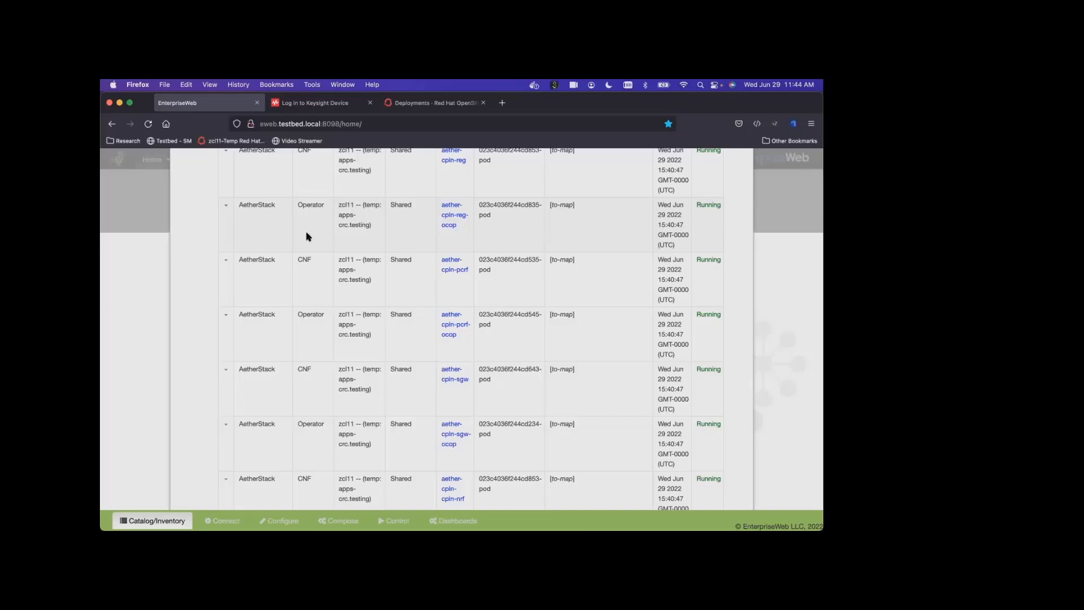
pyautogui.scroll(-1, 308, 258)
pyautogui.scroll(-10, 307, 358)
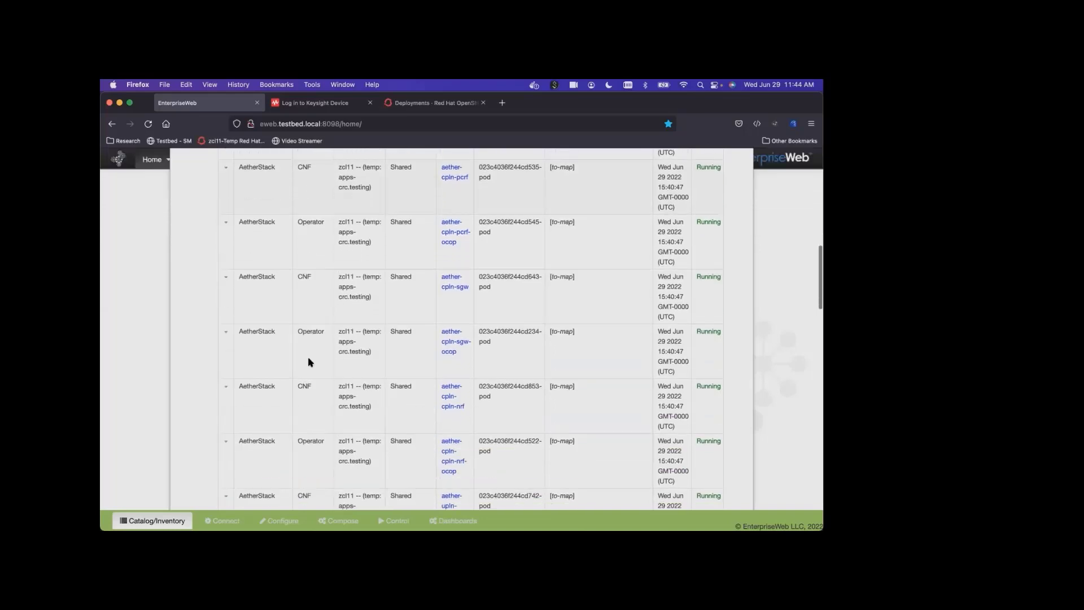
pyautogui.scroll(-15, 308, 365)
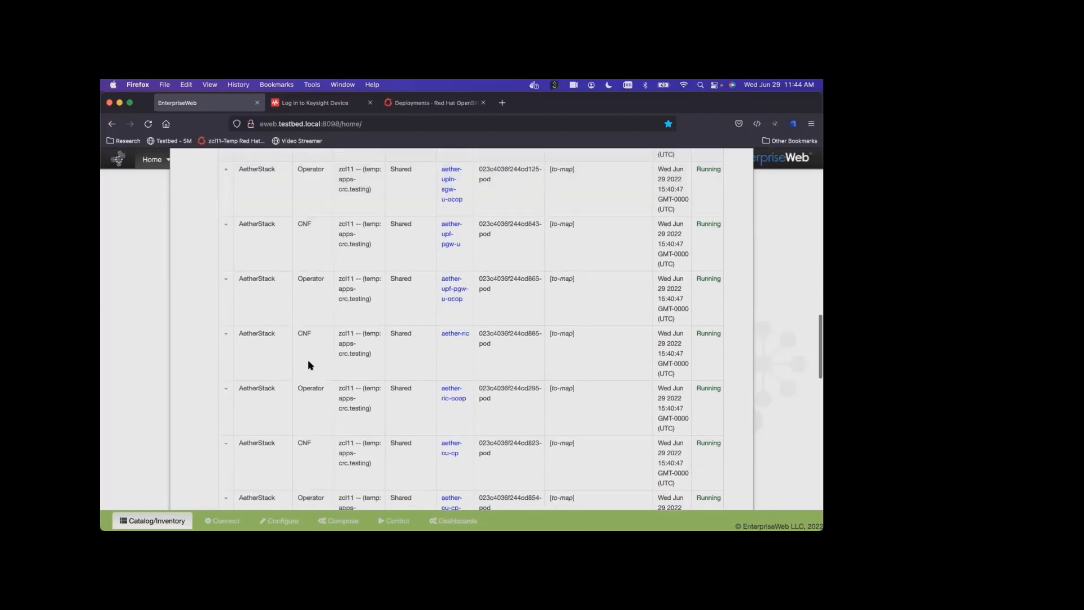
pyautogui.scroll(-2, 308, 364)
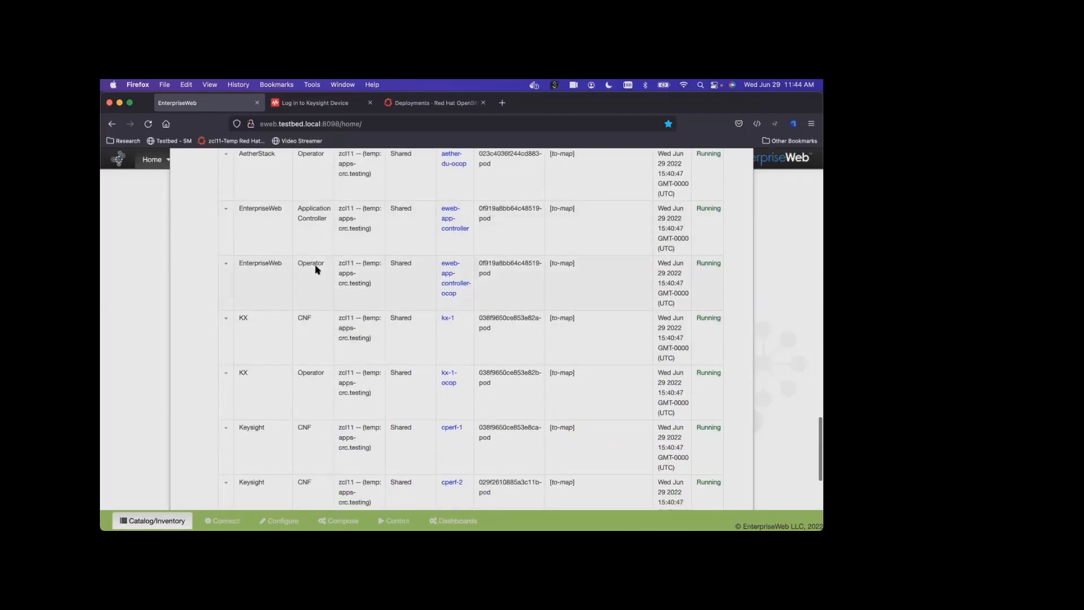
pyautogui.scroll(-4, 316, 269)
pyautogui.scroll(-1, 315, 269)
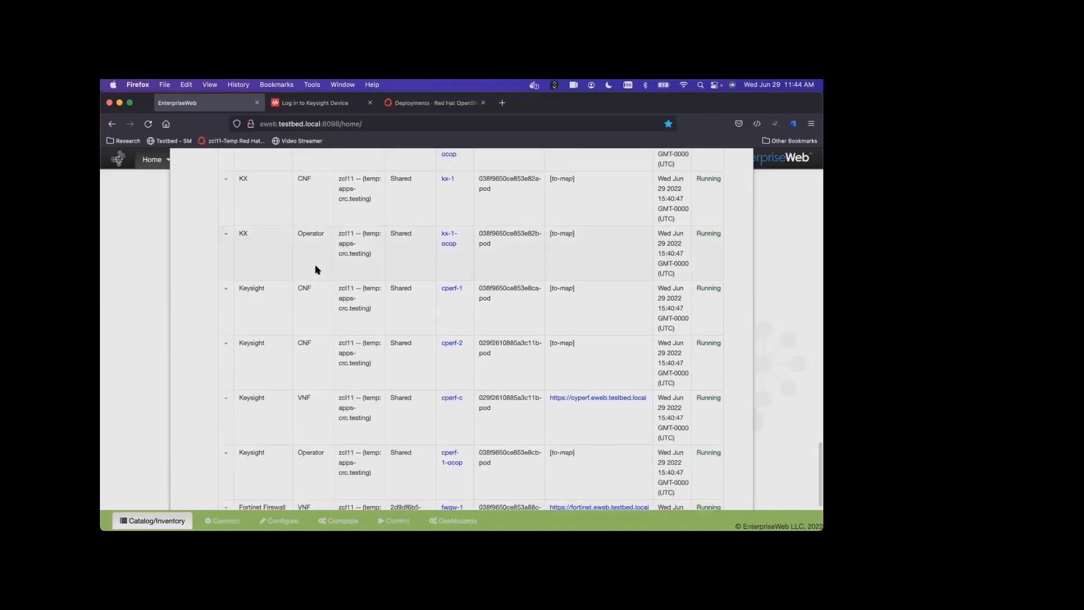
pyautogui.scroll(-2, 316, 270)
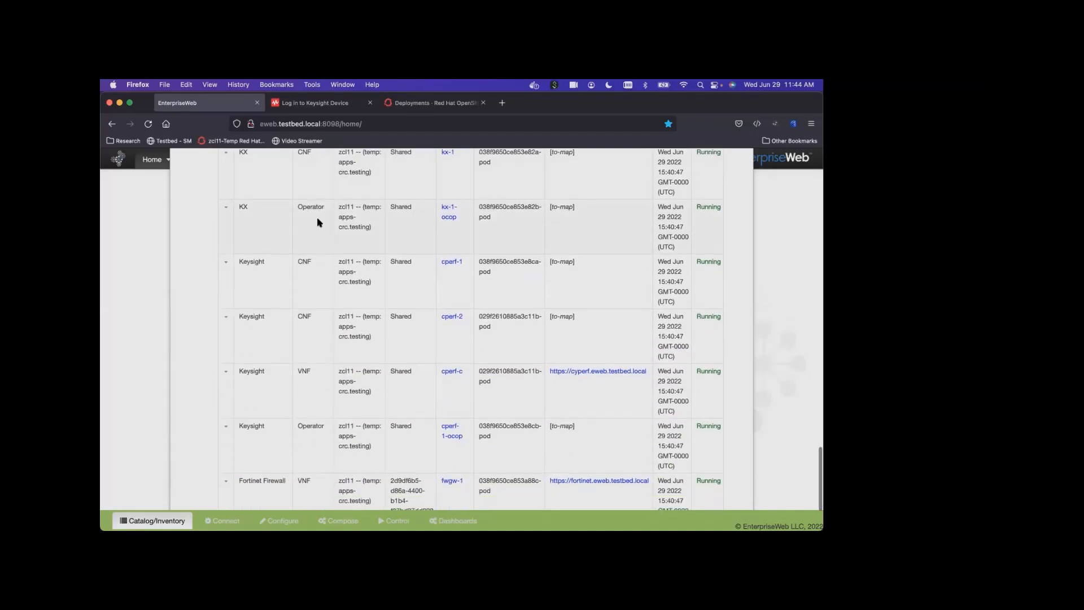
pyautogui.scroll(-2, 317, 222)
pyautogui.scroll(-1, 317, 220)
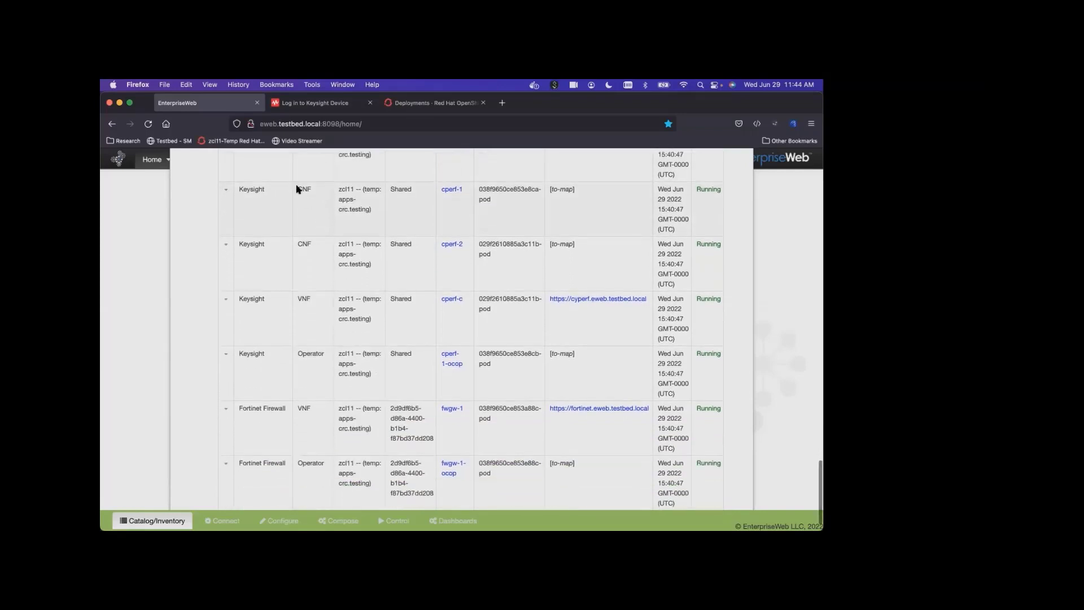
pyautogui.scroll(-2, 315, 276)
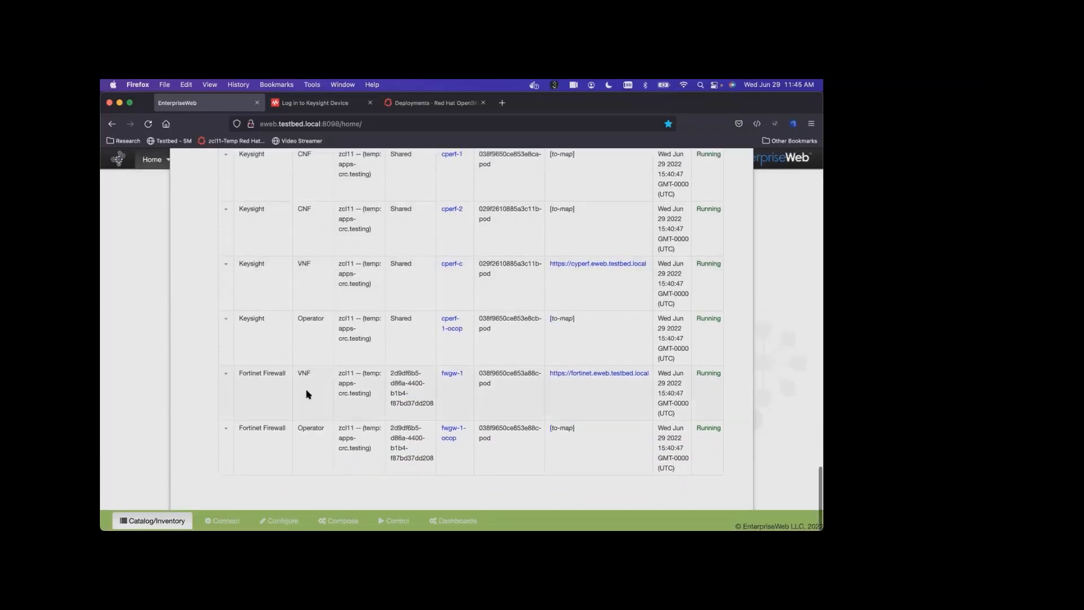
# Open the Fortinet Firewall VNF's public link in a new tab, log in to view the FortiGate status dashboard, and close it.
pyautogui.keyDown('super'); pyautogui.click(576, 375); pyautogui.keyUp('super')
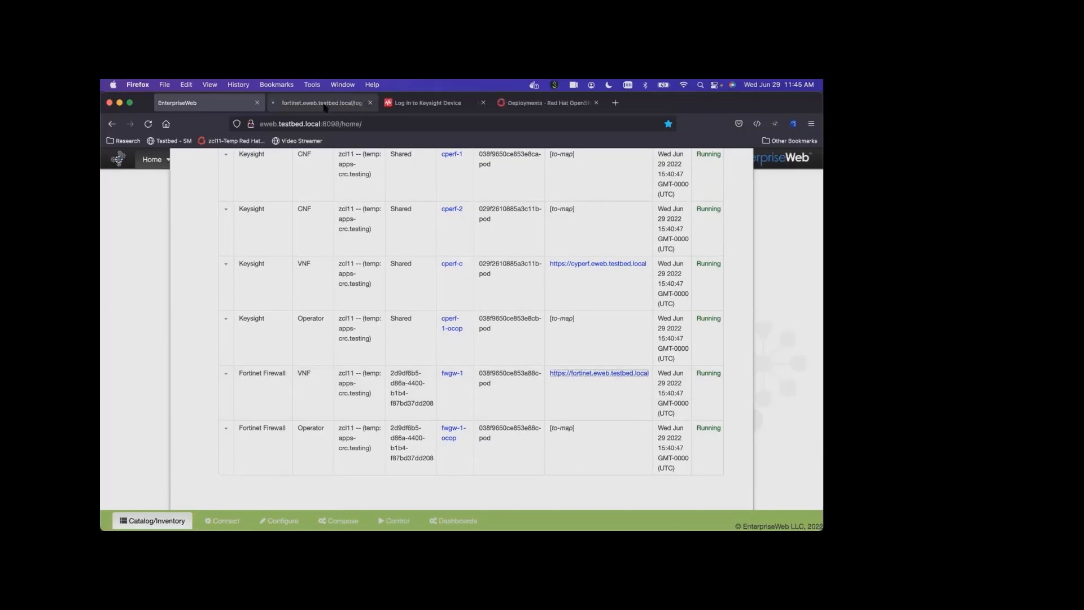
pyautogui.click(325, 105)
pyautogui.click(423, 374)
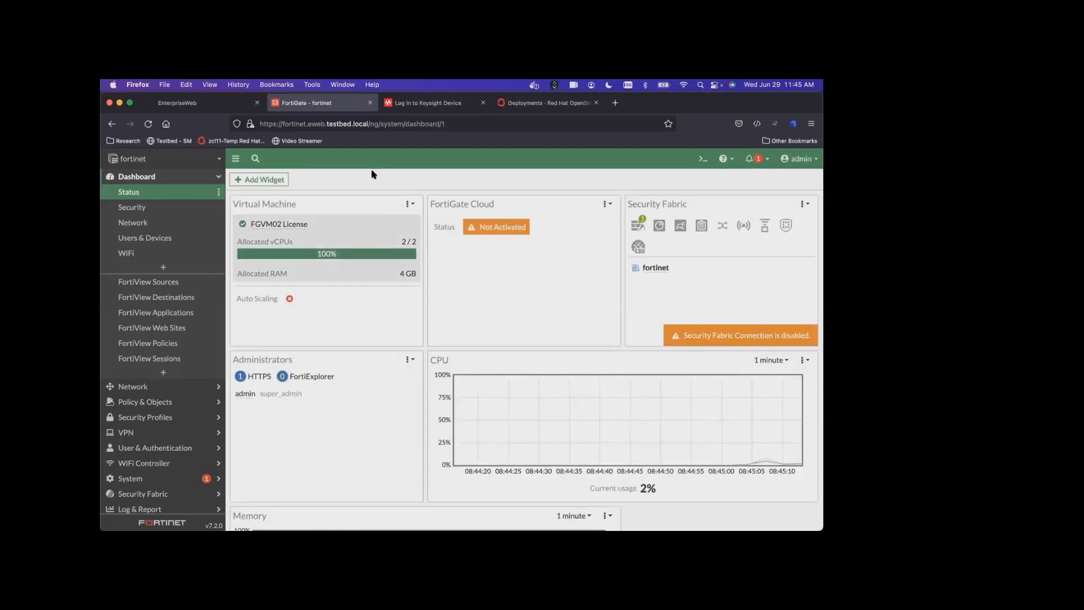
pyautogui.click(370, 103)
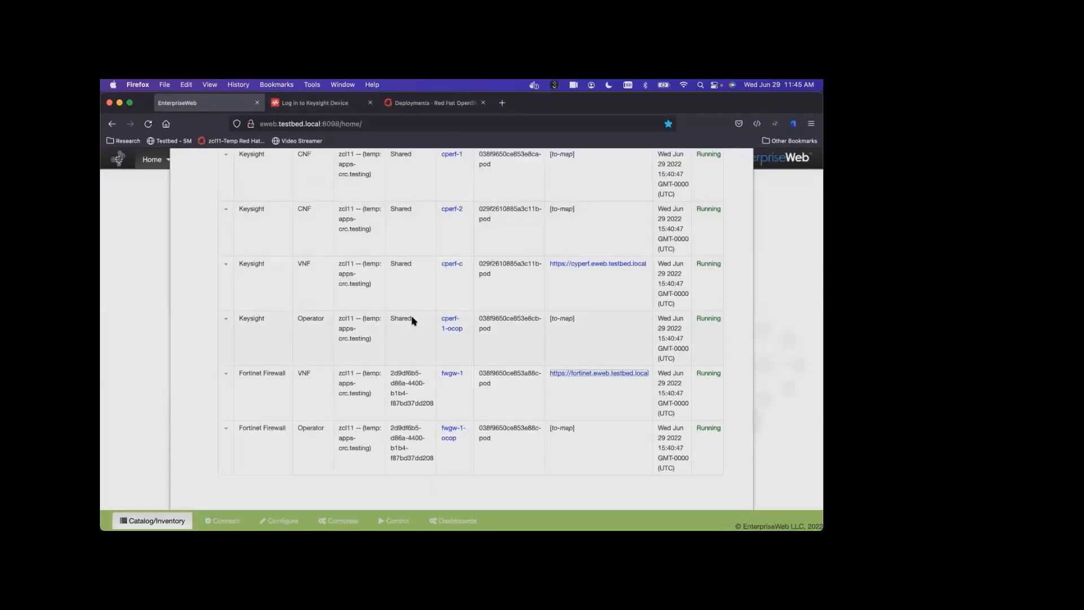
# Return to the Demo Service's instances and review the lifecycle entry of Instance 1.
pyautogui.scroll(15, 412, 321)
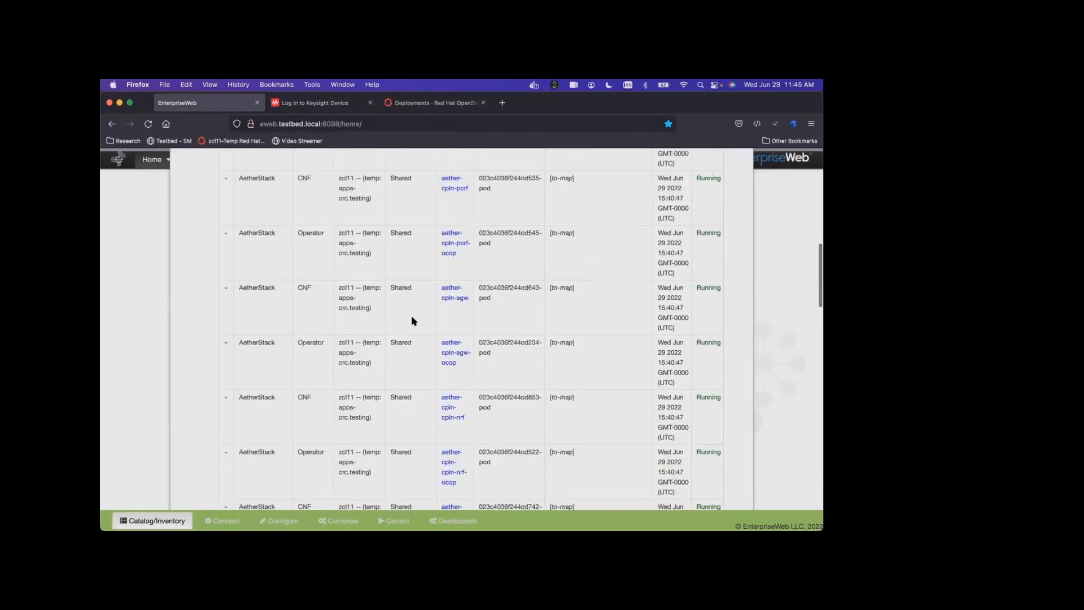
pyautogui.scroll(10, 412, 321)
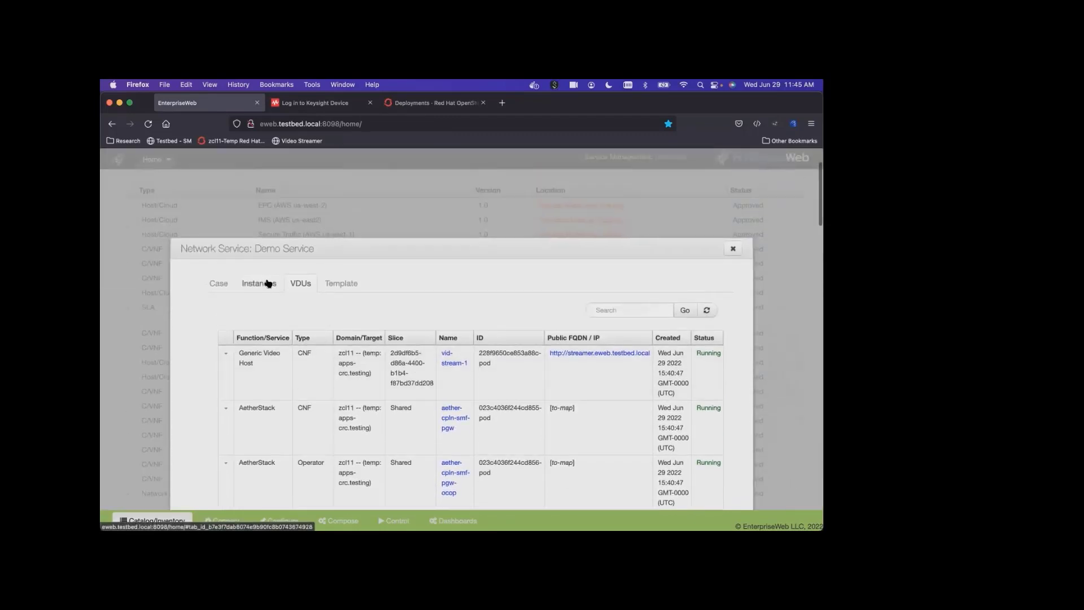
pyautogui.click(268, 283)
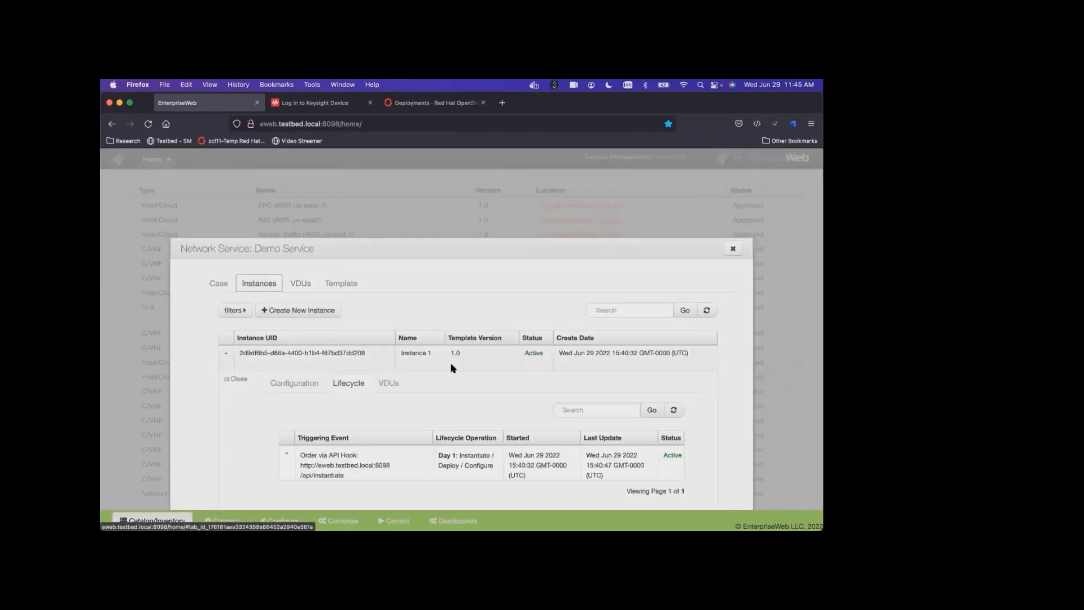
pyautogui.scroll(-1, 451, 369)
pyautogui.scroll(-3, 450, 368)
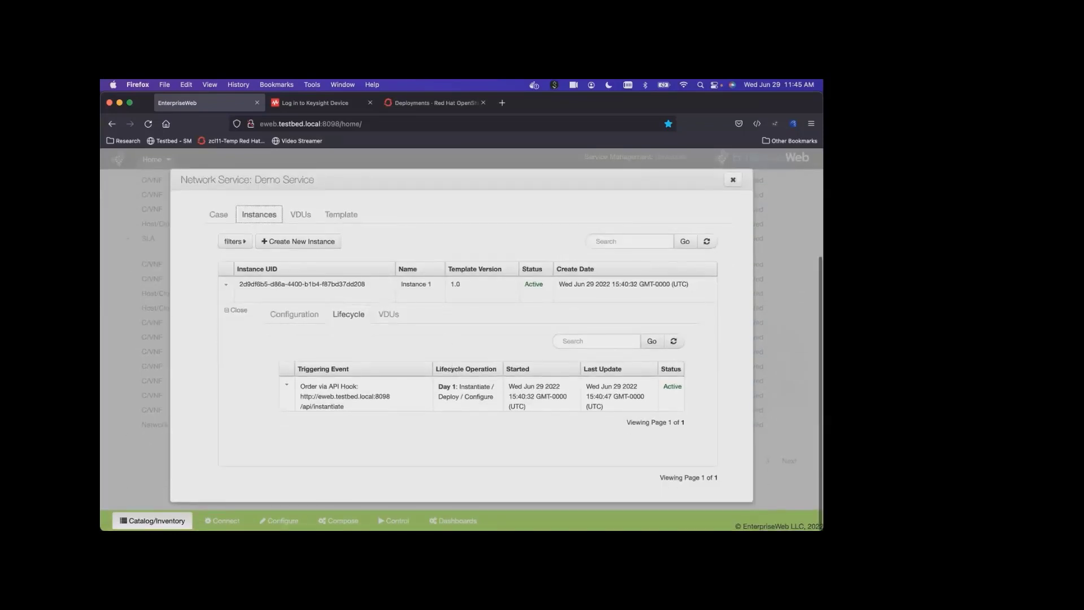
pyautogui.moveTo(434, 506)
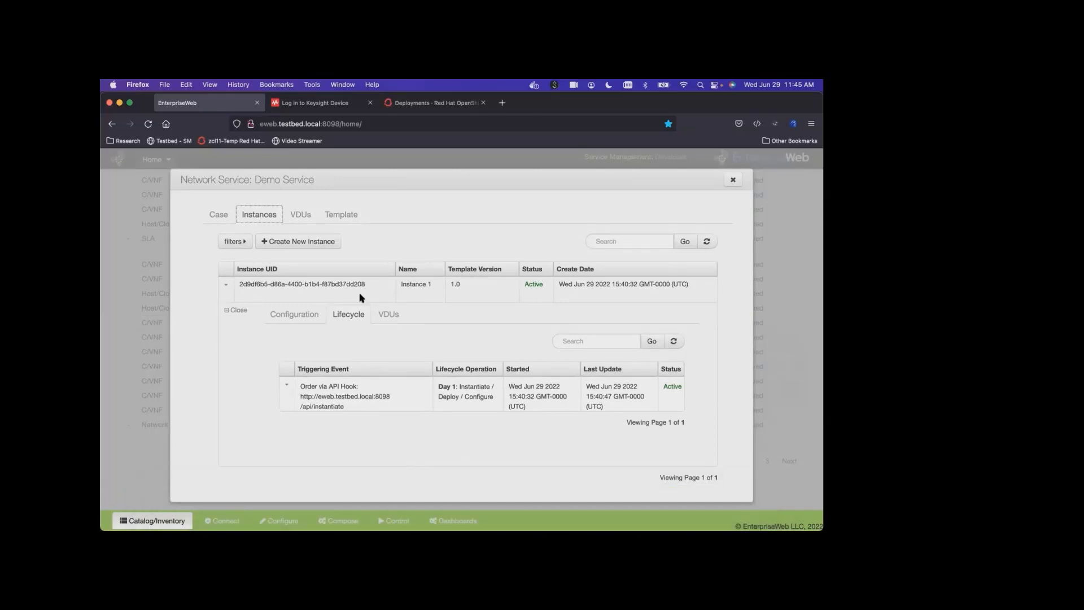
# Log in to Keysight CyPerf with the saved admin credentials, view the dashboard's test session, and return to EnterpriseWeb.
pyautogui.click(324, 99)
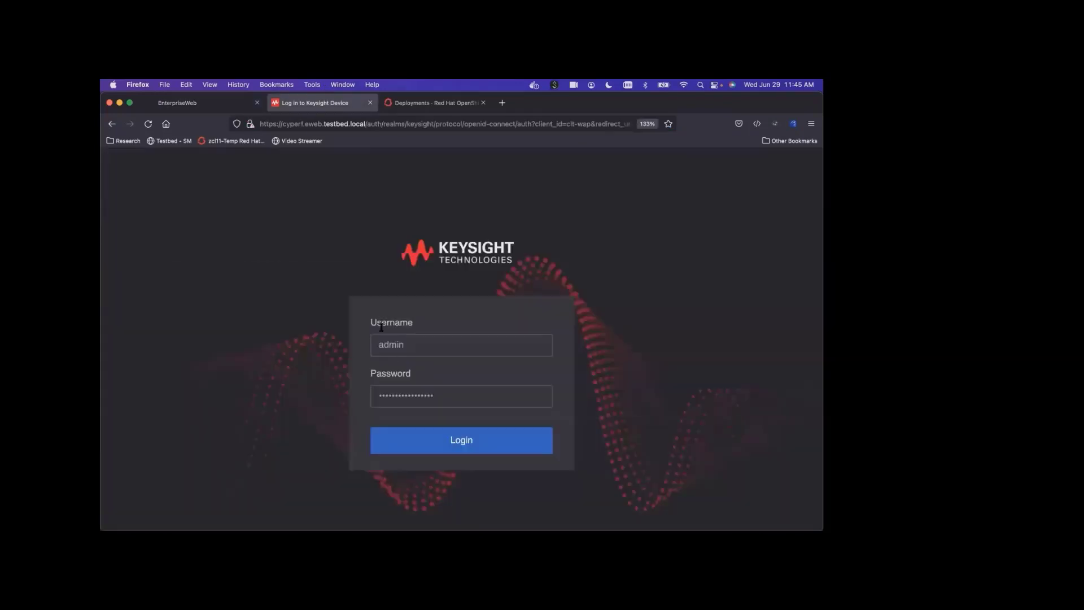
pyautogui.click(423, 438)
pyautogui.click(429, 468)
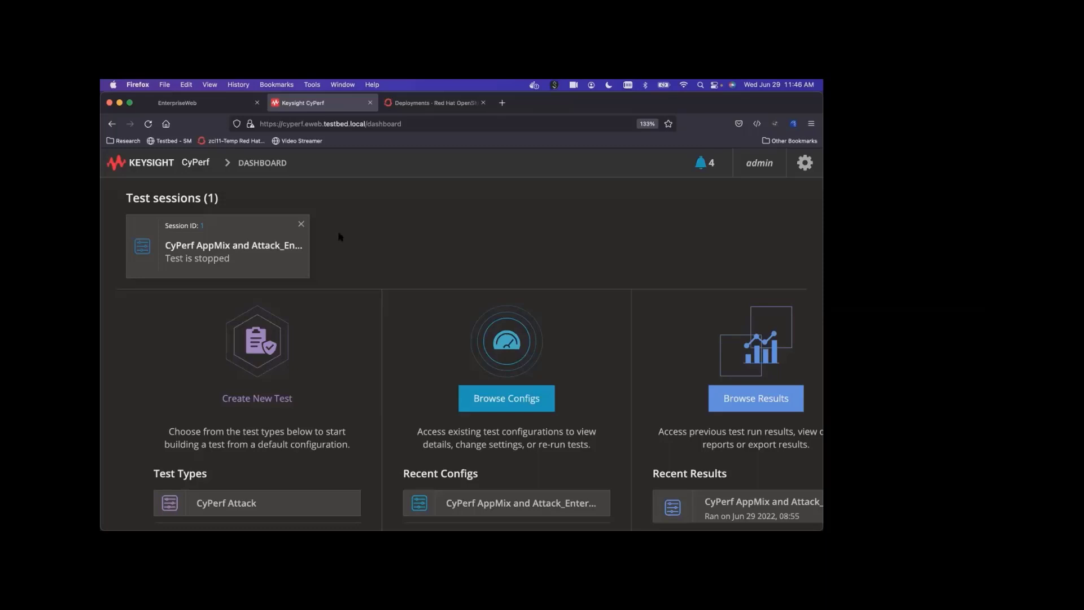
pyautogui.click(213, 109)
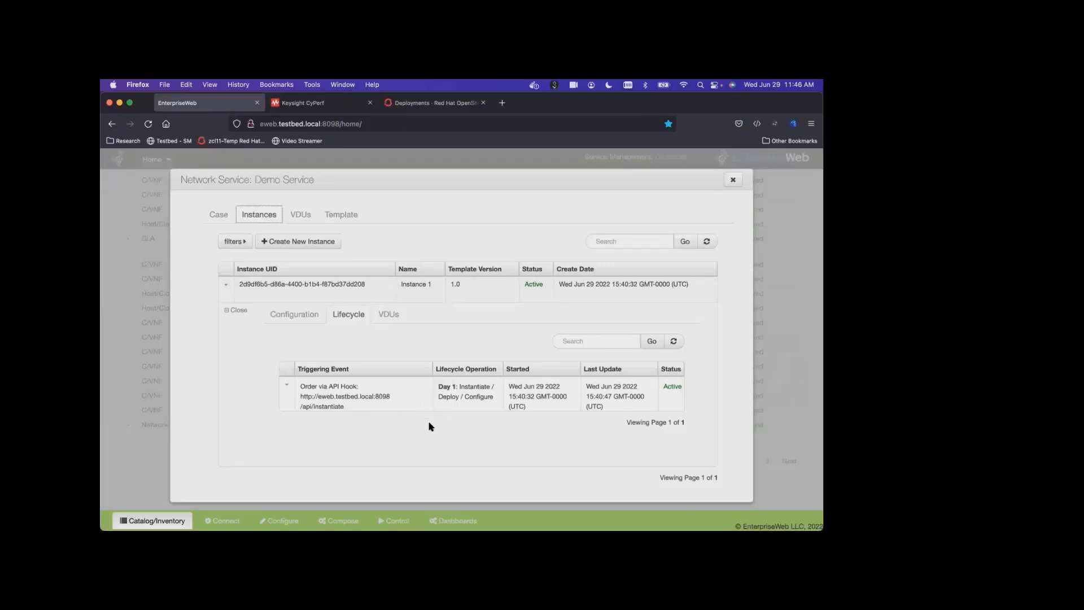
# Switch to Postman, send the Testbed -Demo - Start Traffic request, and check the test session on the CyPerf dashboard in Firefox.
pyautogui.moveTo(455, 525)
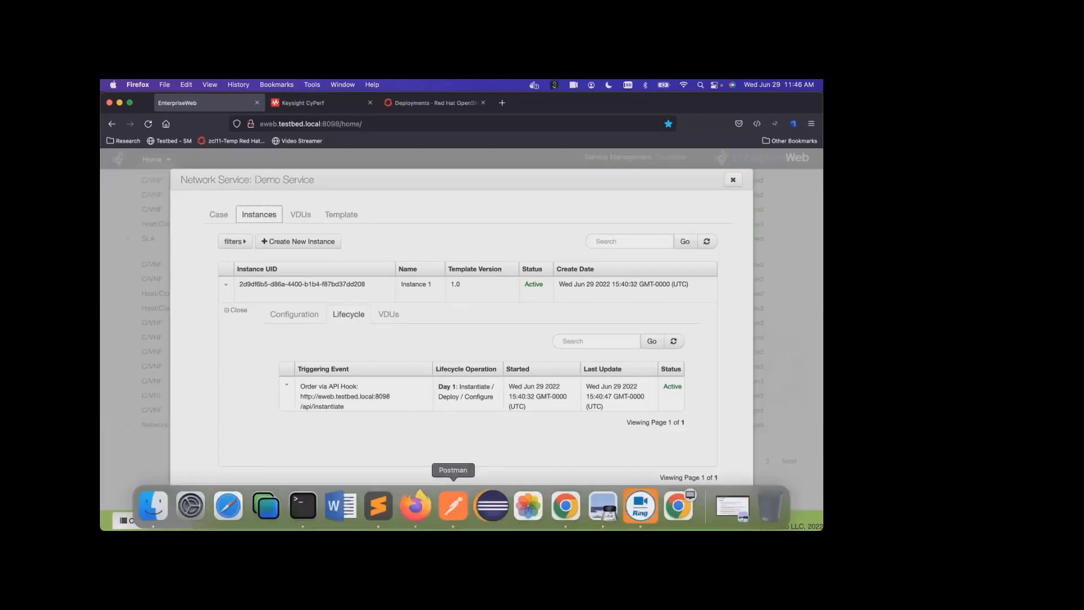
pyautogui.click(453, 506)
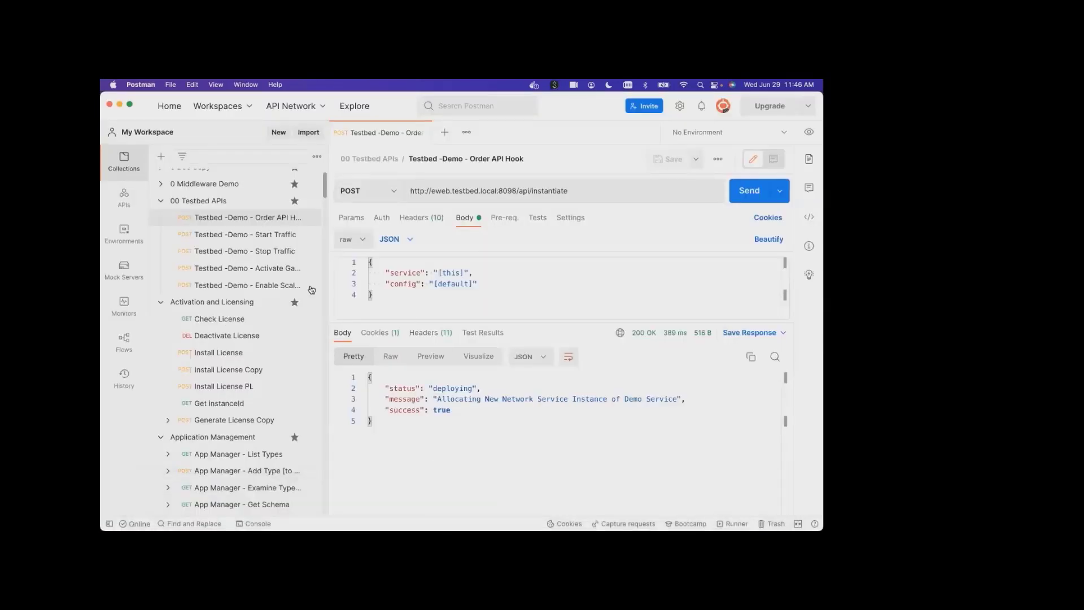
pyautogui.click(244, 234)
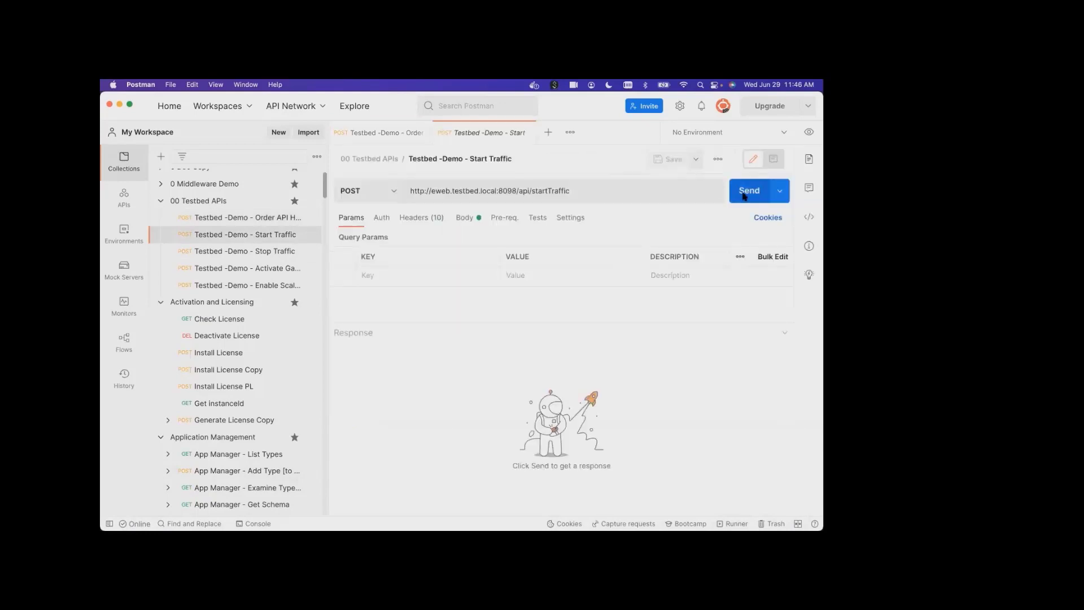
pyautogui.click(744, 195)
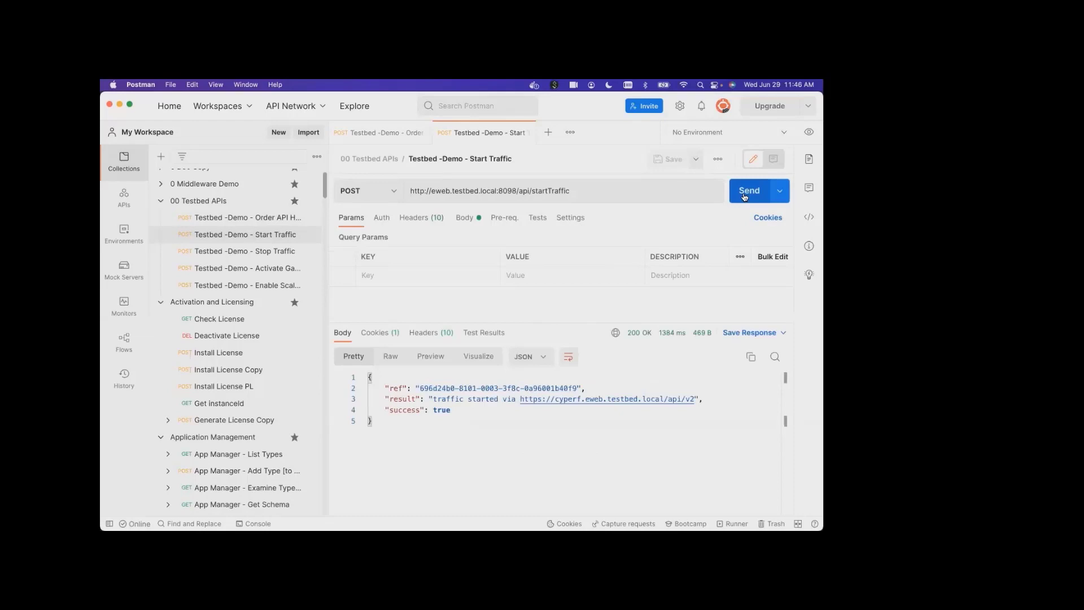
pyautogui.press('super+Tab')
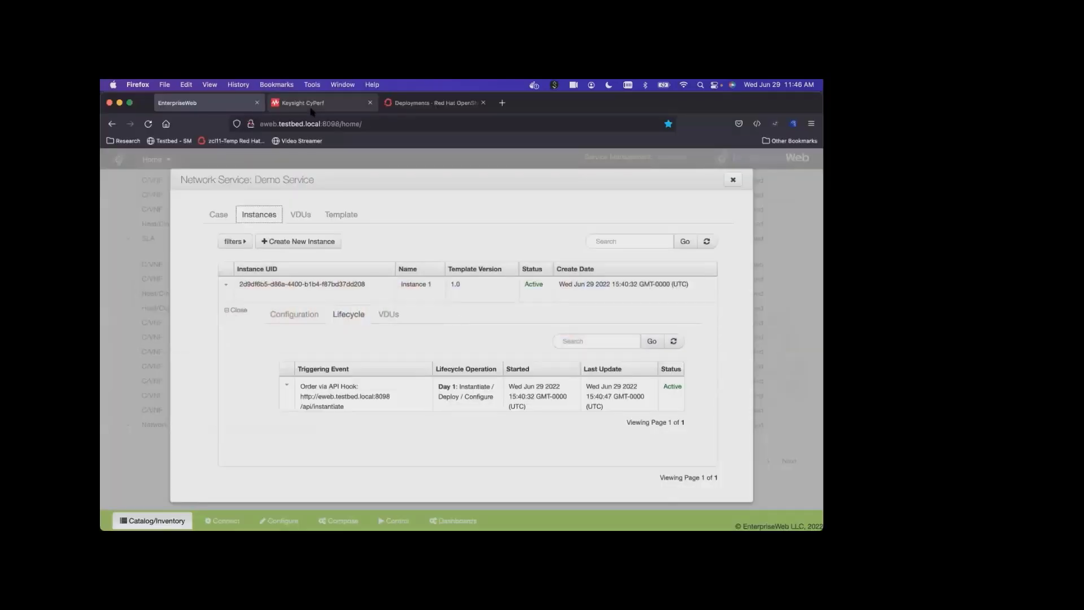
pyautogui.click(311, 106)
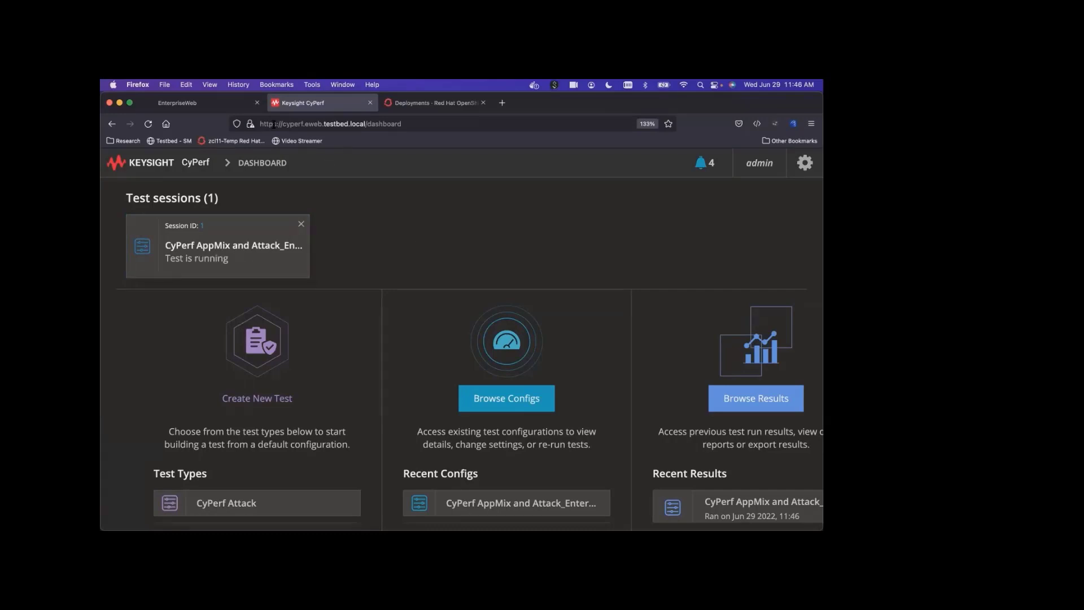
# List the Demo Service's VDUs again and play the Generic Video Host's Onboarding.mp4 stream from its public link in a new tab.
pyautogui.click(244, 107)
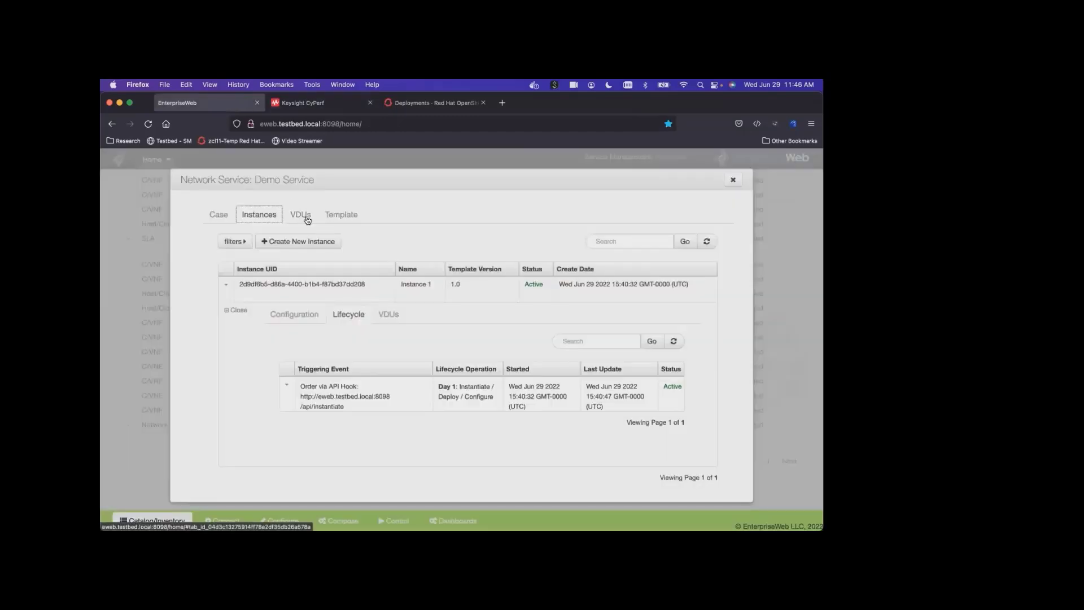
pyautogui.click(301, 215)
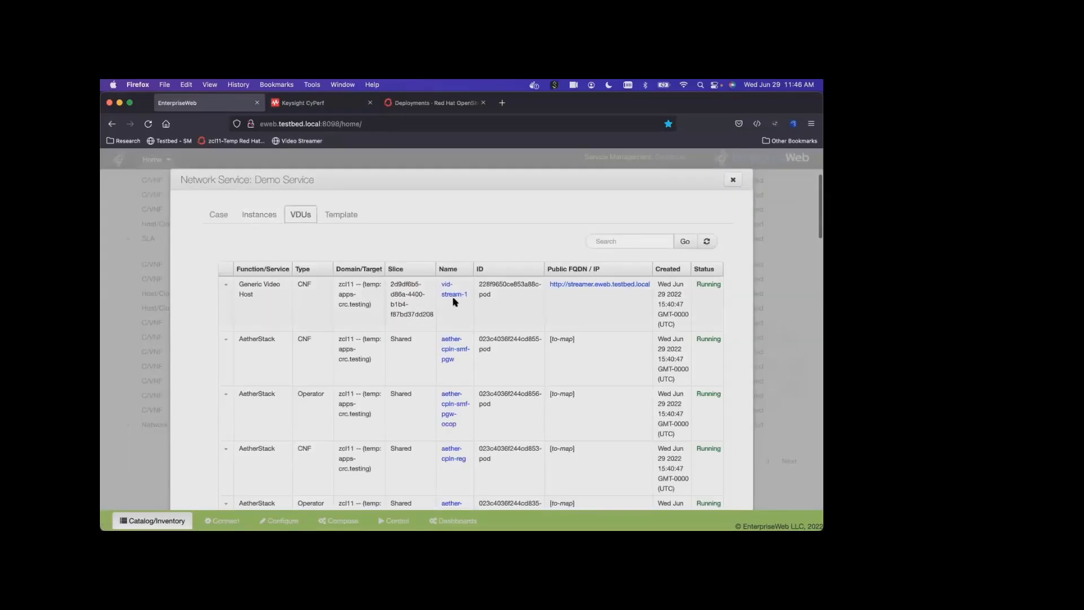
pyautogui.click(560, 284)
pyautogui.click(321, 107)
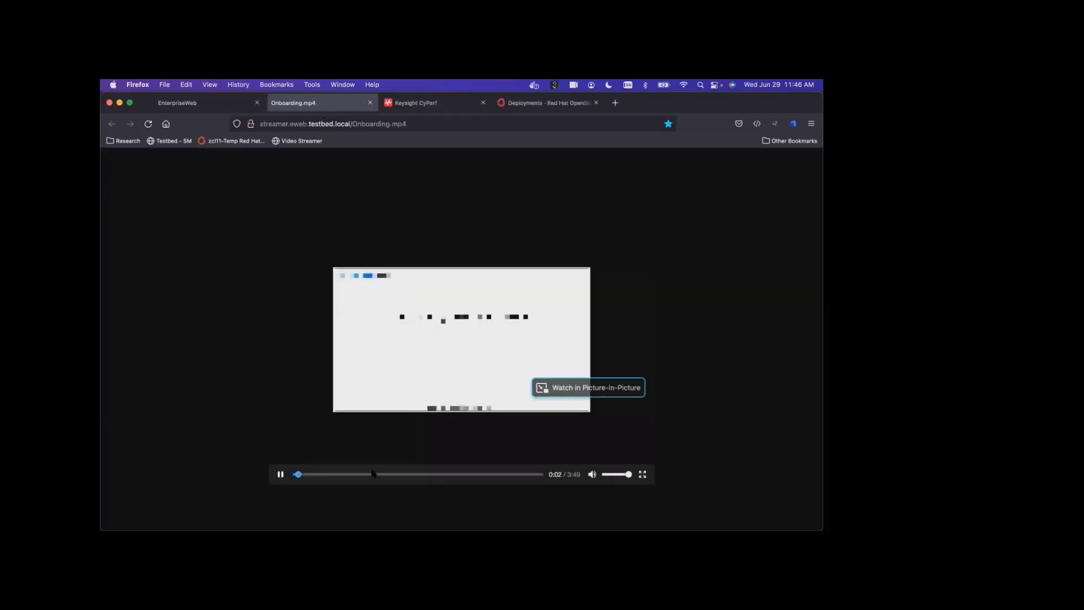
# Skip ahead in the Onboarding.mp4 stream, close its tab, and return to the Demo Service's instances.
pyautogui.click(374, 474)
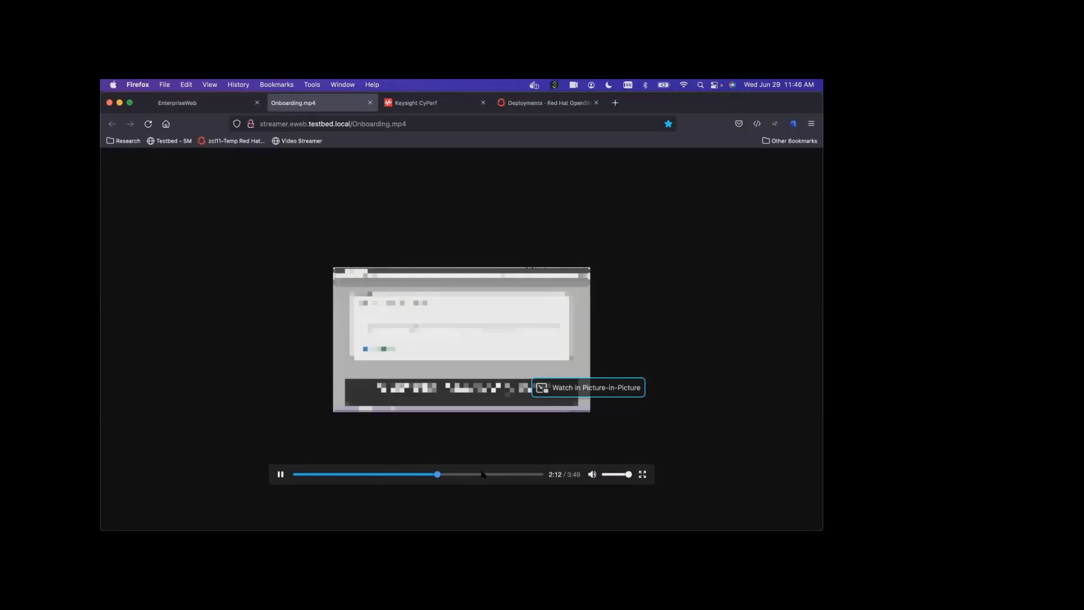
pyautogui.click(370, 103)
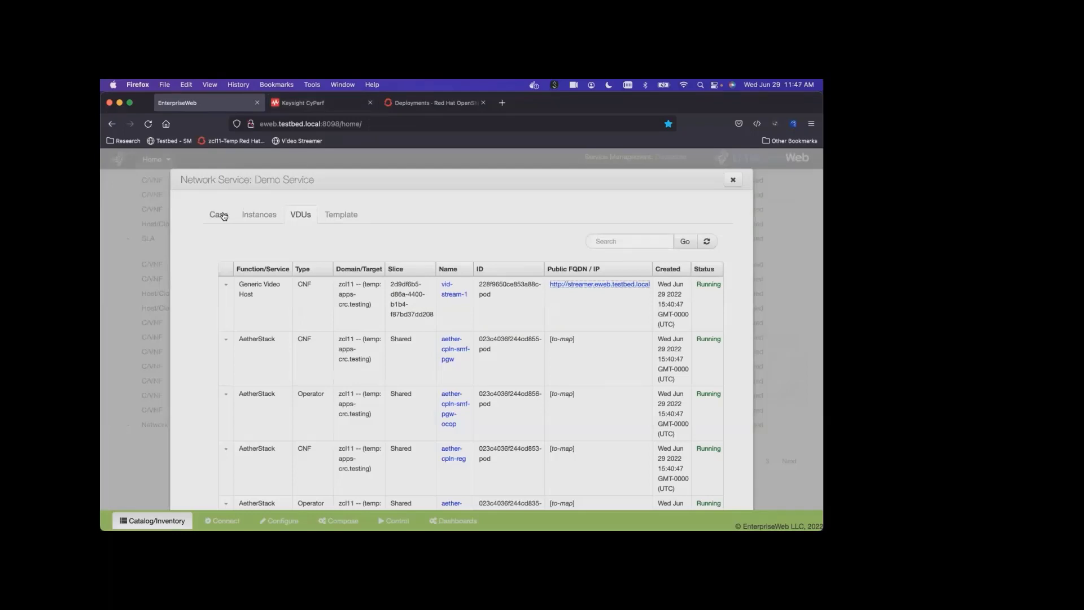
pyautogui.click(223, 215)
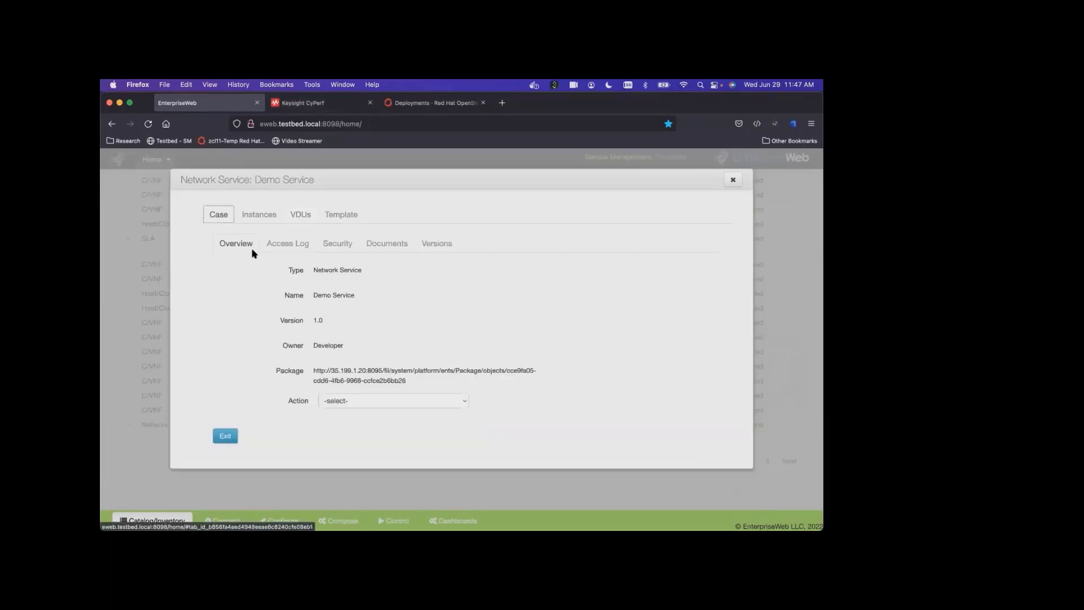
pyautogui.click(269, 218)
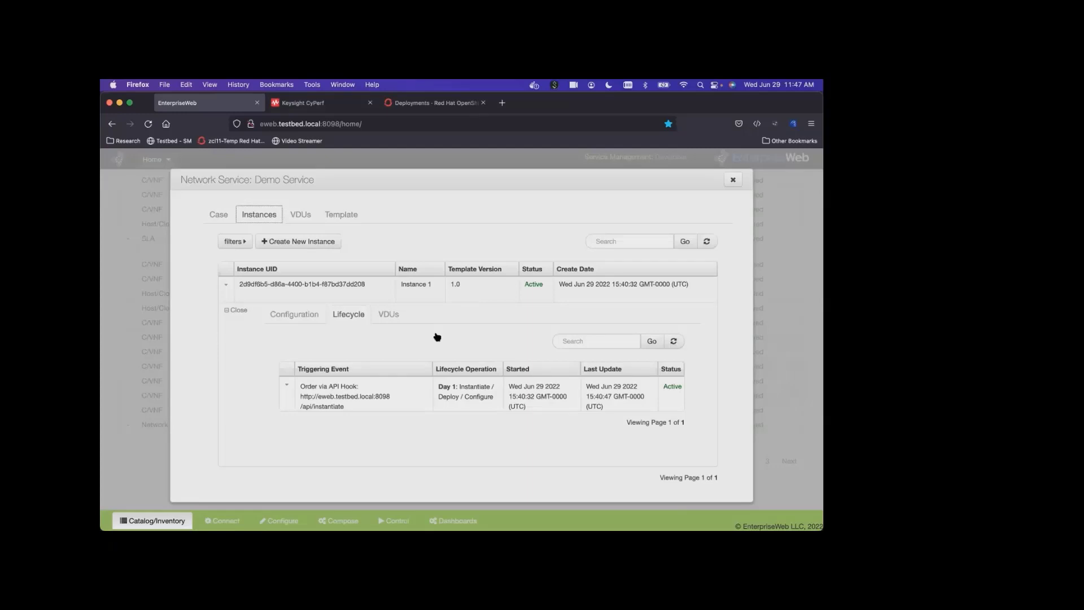
# Switch to Postman and send the Testbed -Demo - Activate Gateway Alerts request.
pyautogui.press('super+Tab')
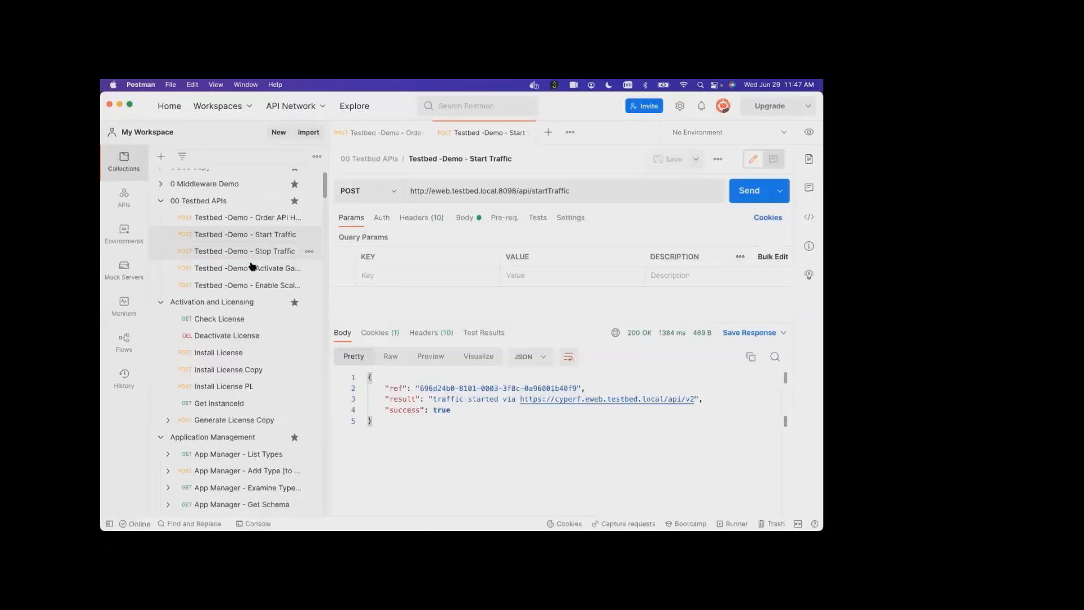
pyautogui.click(252, 268)
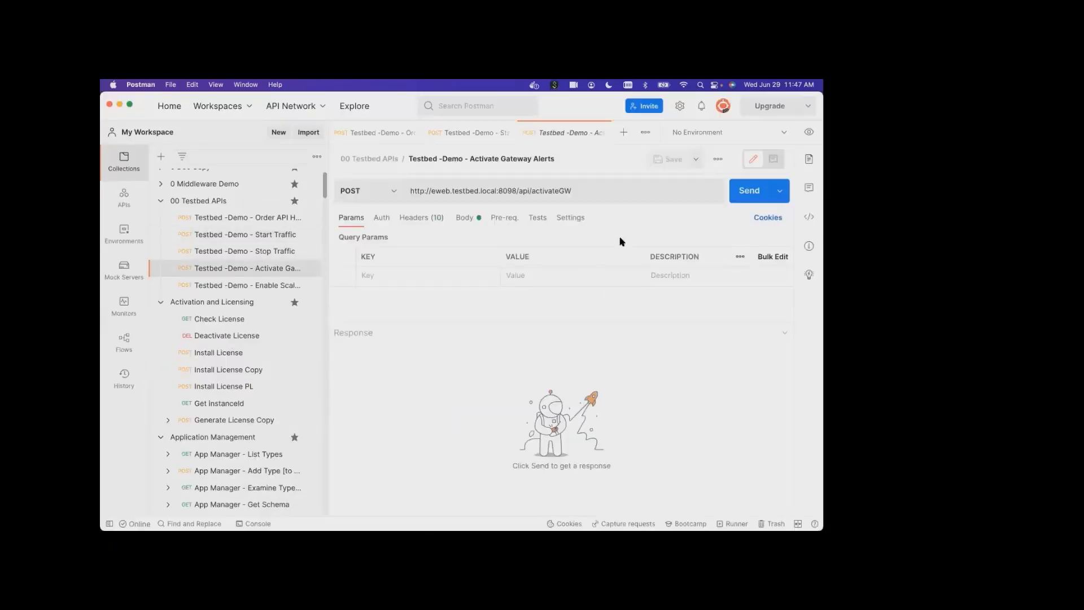
pyautogui.click(735, 191)
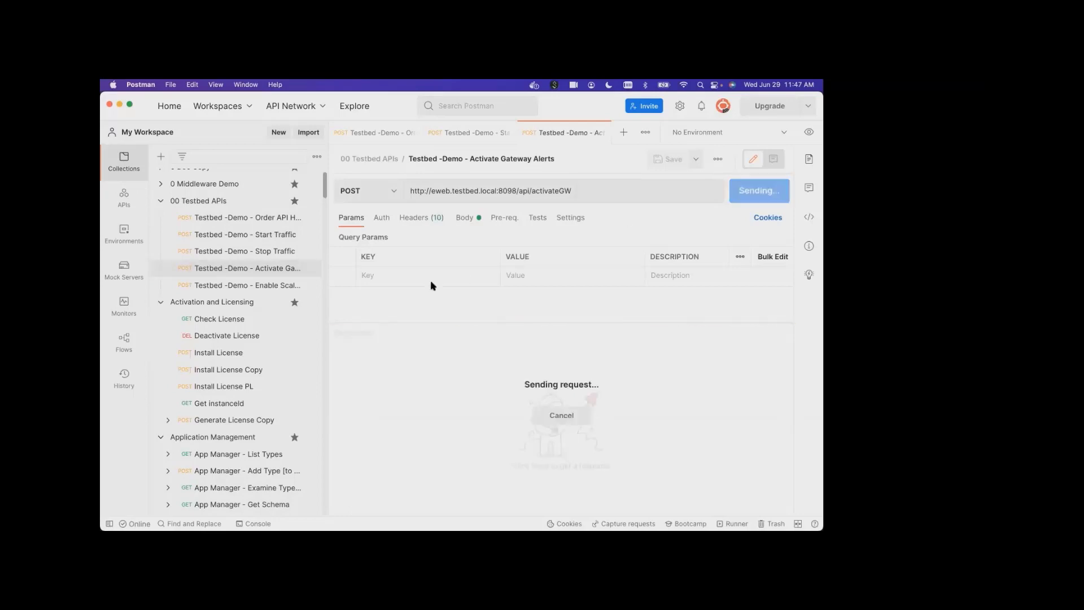
# Switch back to EnterpriseWeb in Firefox, refresh Instance 1's lifecycle list, and open the trace of the Day 2: Heal entry.
pyautogui.press('super+Tab')
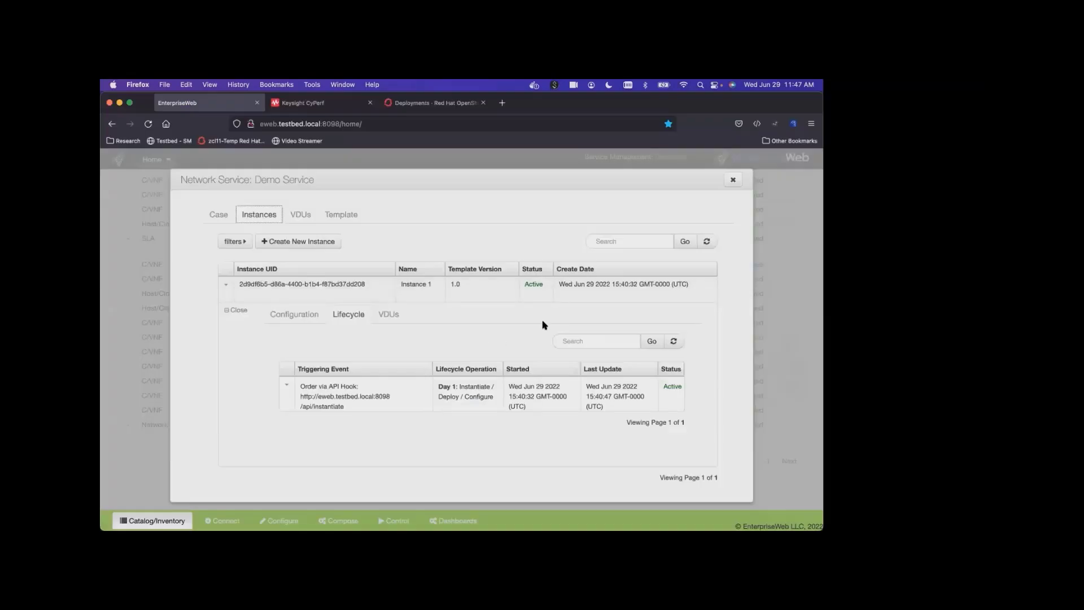
pyautogui.click(675, 341)
pyautogui.click(676, 341)
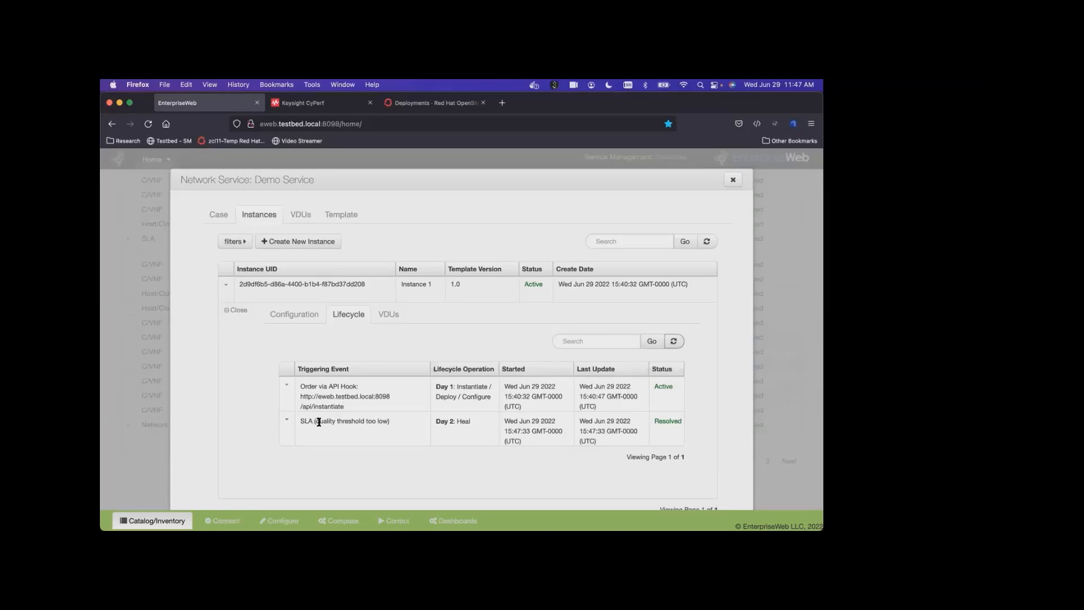
pyautogui.click(287, 419)
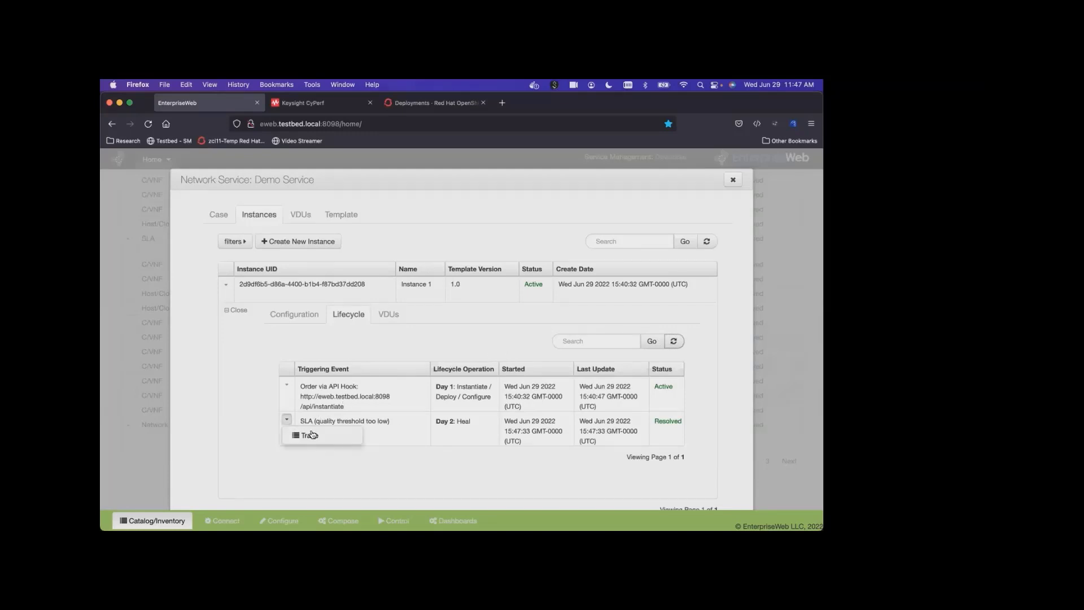
pyautogui.click(323, 435)
# Examine the Heal trace events from fault detection through the NIC configuration commands, and close the trace.
pyautogui.scroll(-5, 460, 423)
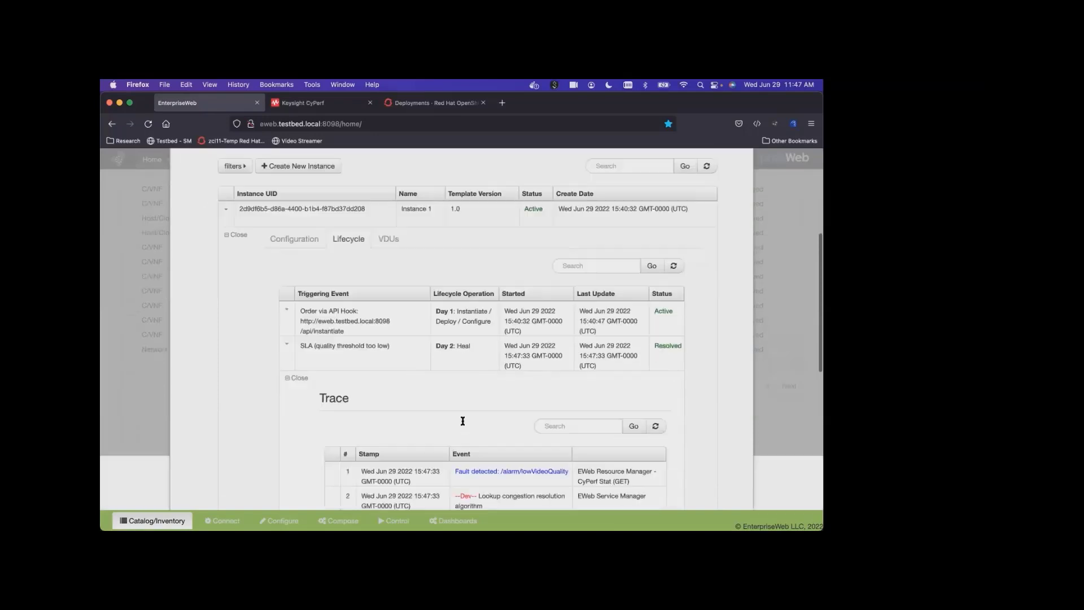
pyautogui.scroll(-2, 462, 424)
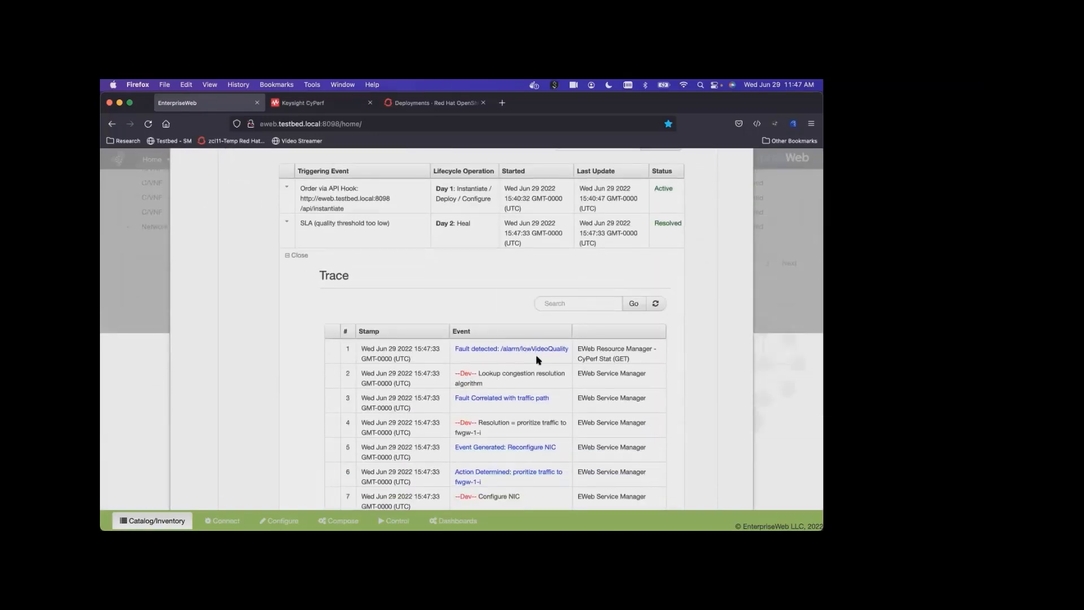
pyautogui.scroll(-2, 533, 353)
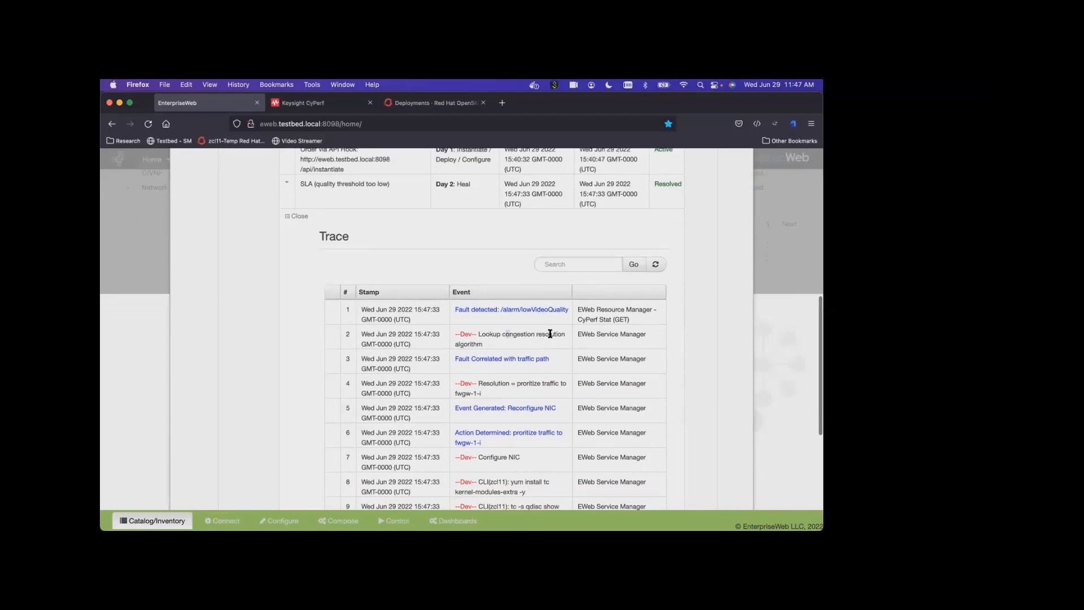
pyautogui.moveTo(508, 333); pyautogui.dragTo(551, 334)
pyautogui.click(552, 334)
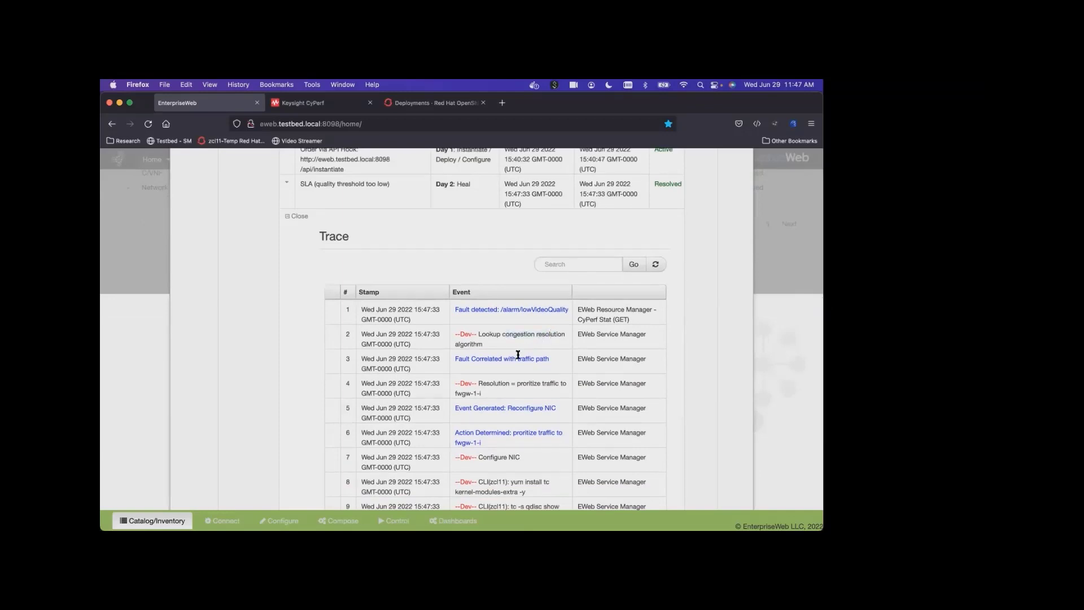
pyautogui.scroll(-3, 515, 359)
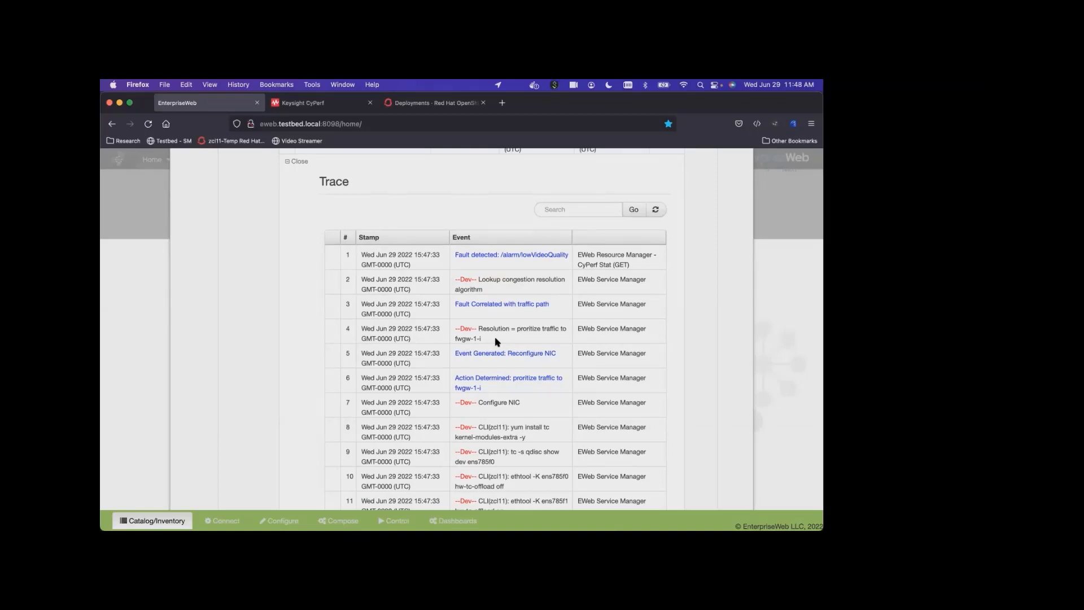
pyautogui.scroll(-5, 497, 342)
pyautogui.scroll(15, 498, 387)
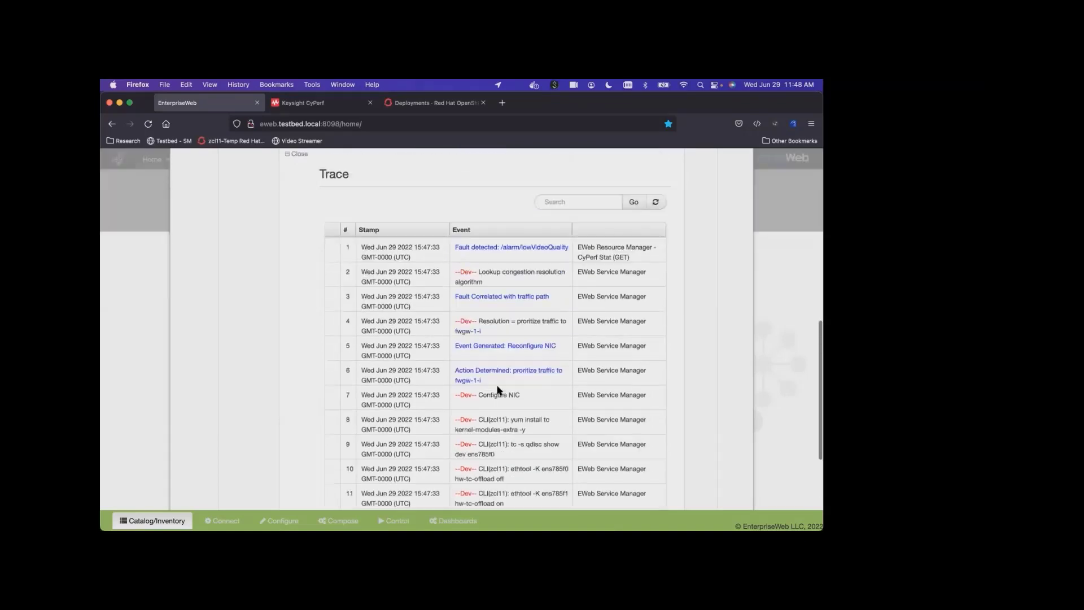
pyautogui.scroll(2, 497, 390)
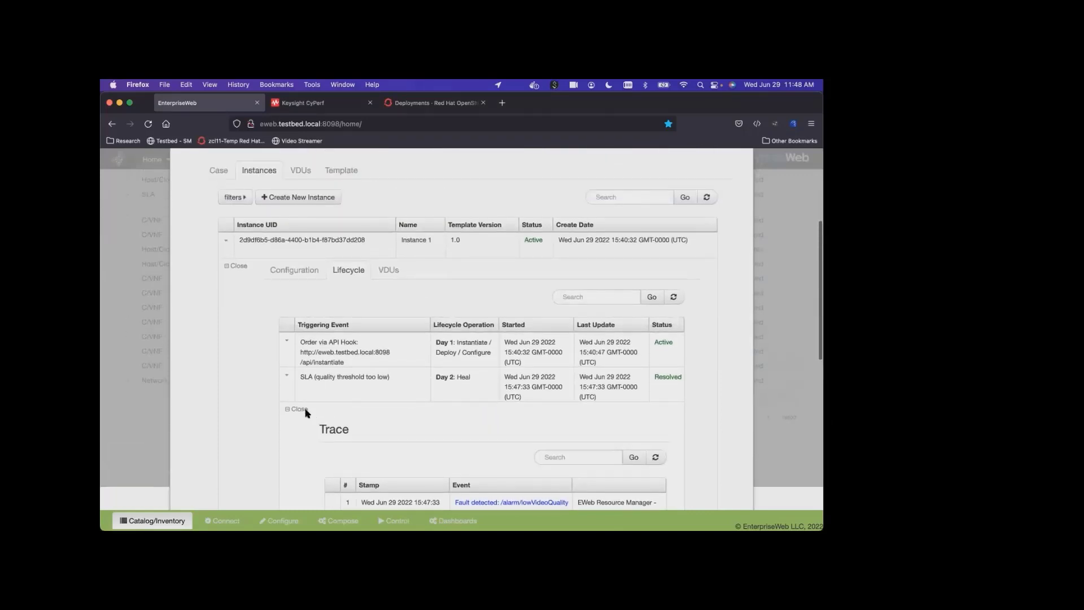
pyautogui.click(299, 409)
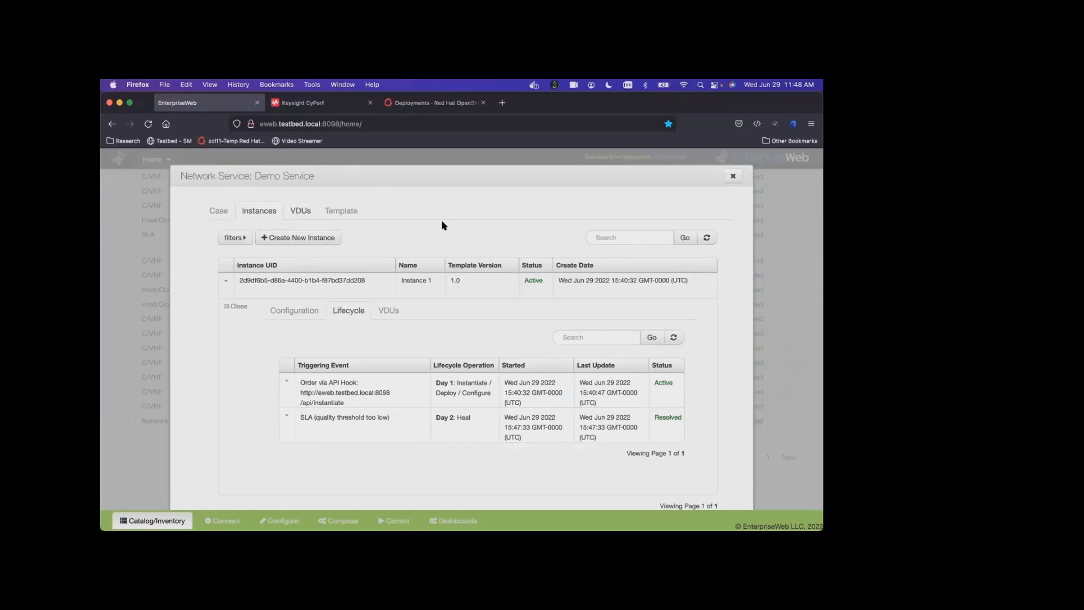
# Replay the Generic Video Host's stream from its public link in the Demo Service's VDUs, skip ahead in it, and close the video.
pyautogui.click(304, 208)
pyautogui.click(588, 281)
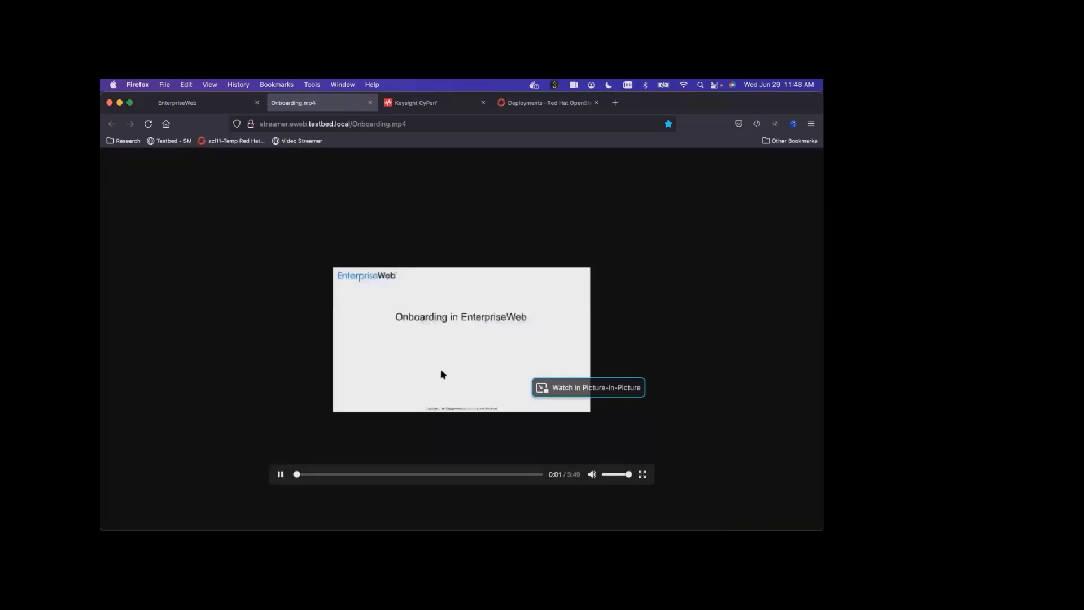
pyautogui.click(380, 474)
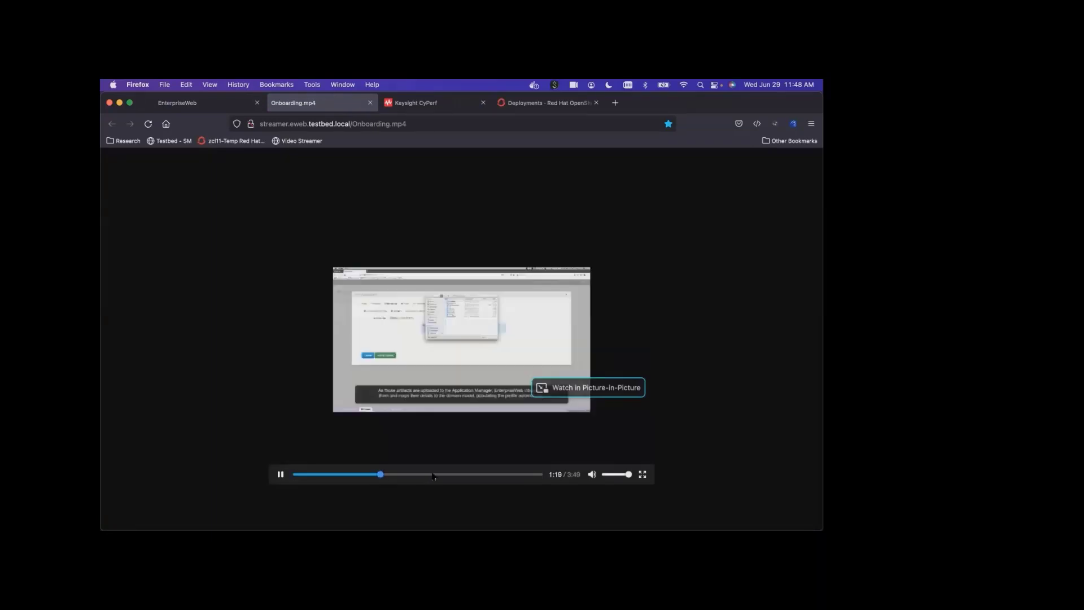
pyautogui.click(370, 103)
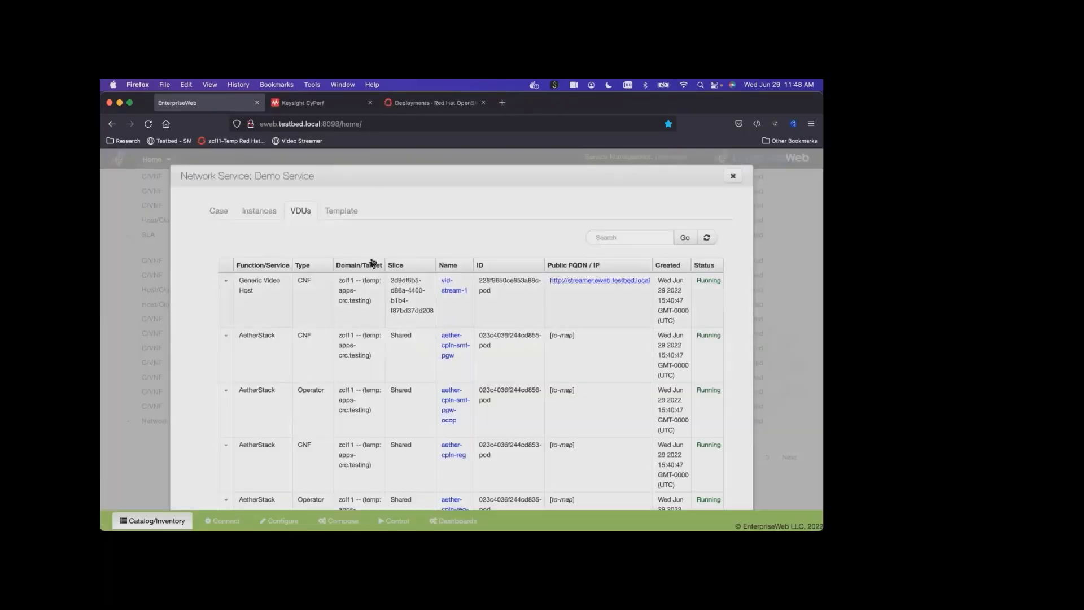
# Return to the Demo Service's instances and refresh Instance 1's lifecycle list to check for further healing entries.
pyautogui.click(218, 210)
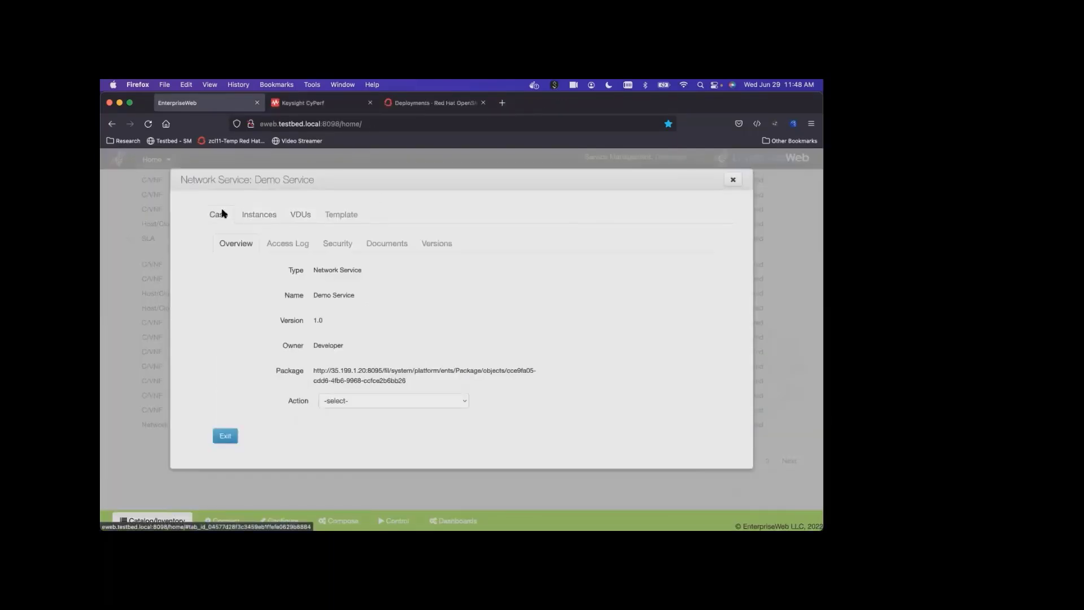
pyautogui.click(256, 213)
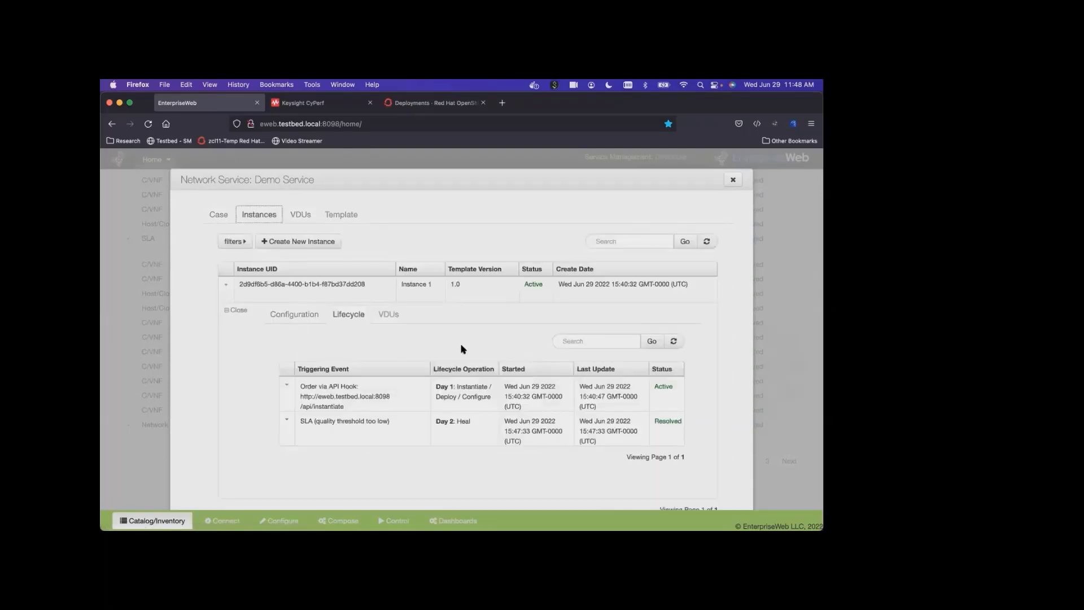
pyautogui.click(673, 343)
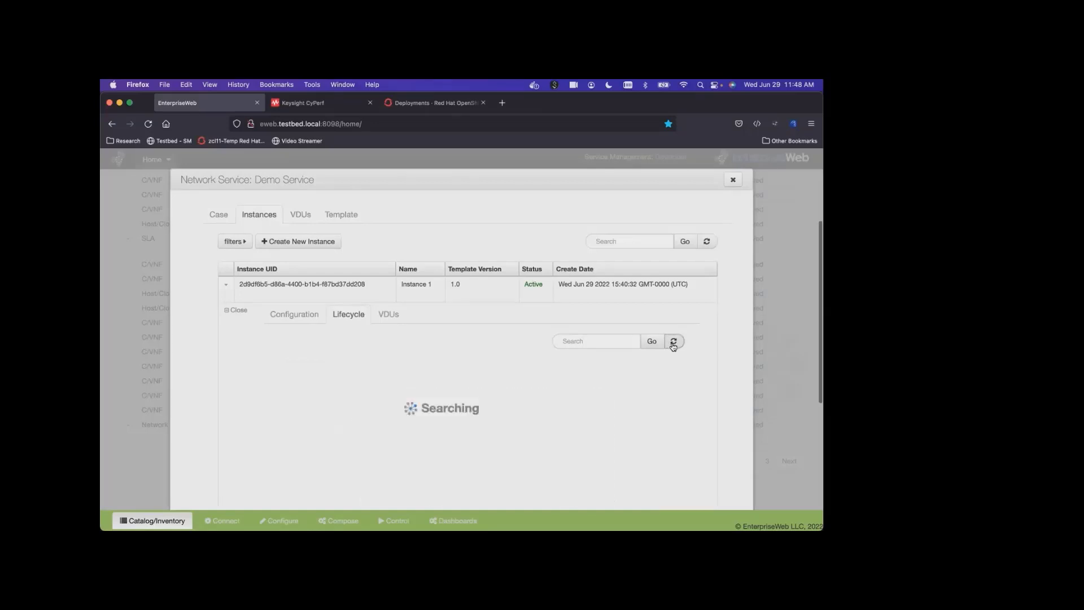
pyautogui.scroll(-5, 395, 406)
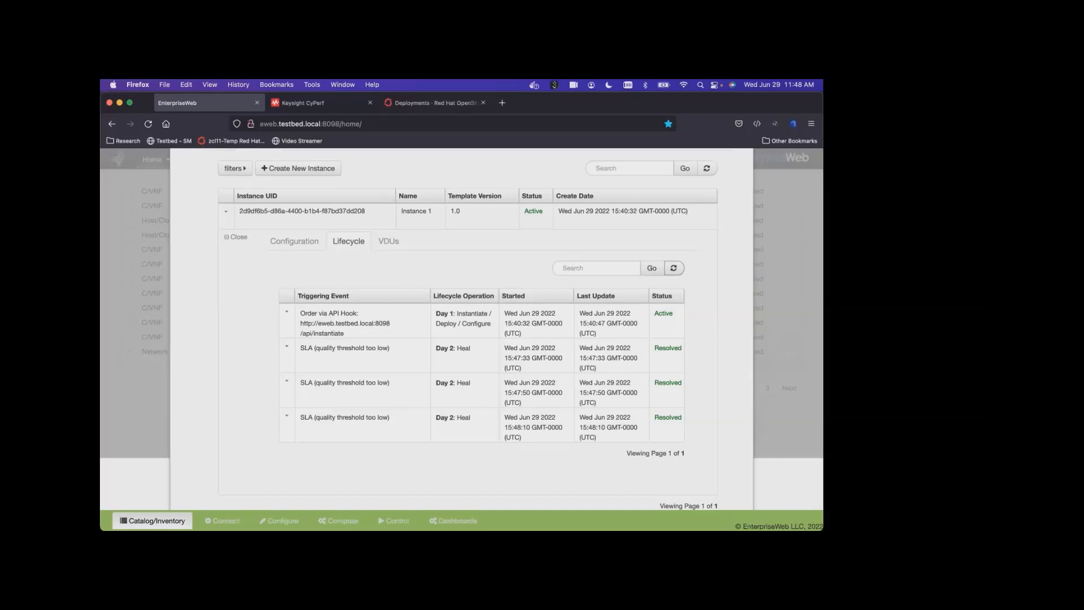
# Switch to Postman and send the Testbed -Demo - Enable Scaling request.
pyautogui.click(453, 511)
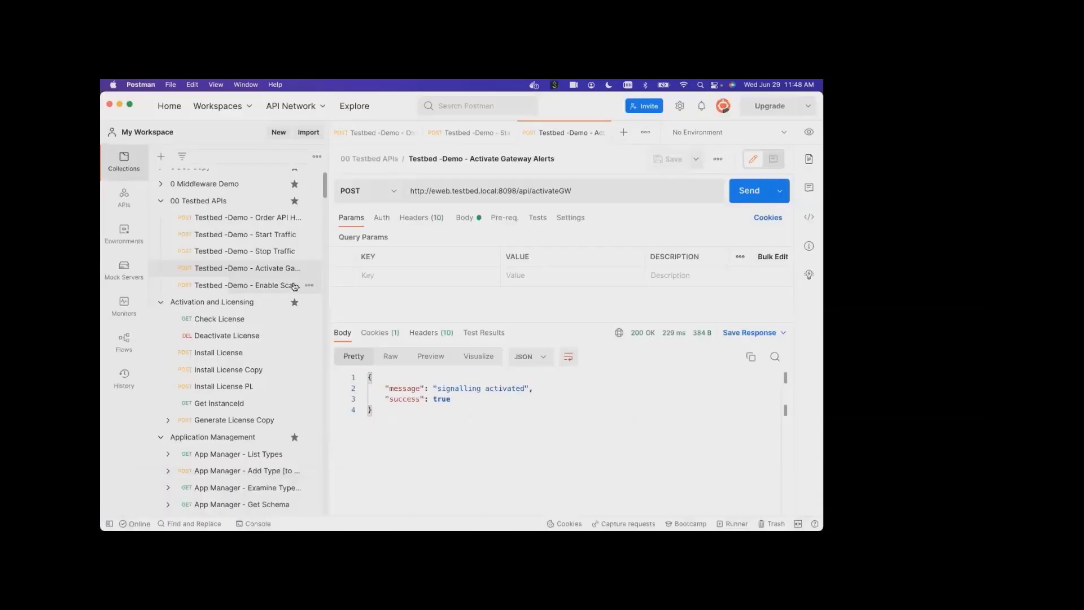
pyautogui.click(268, 285)
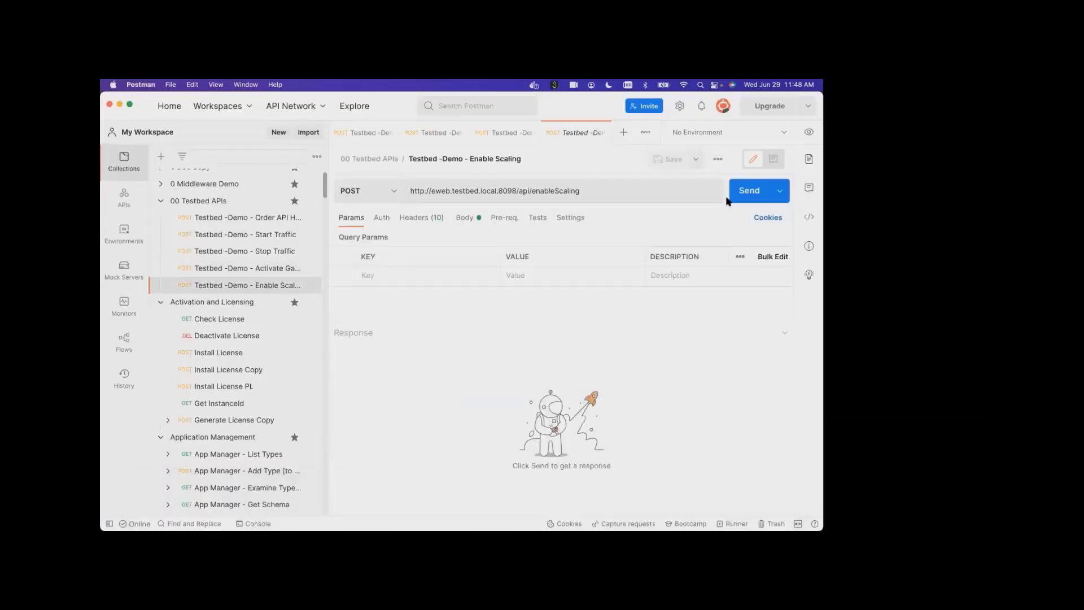
pyautogui.click(735, 195)
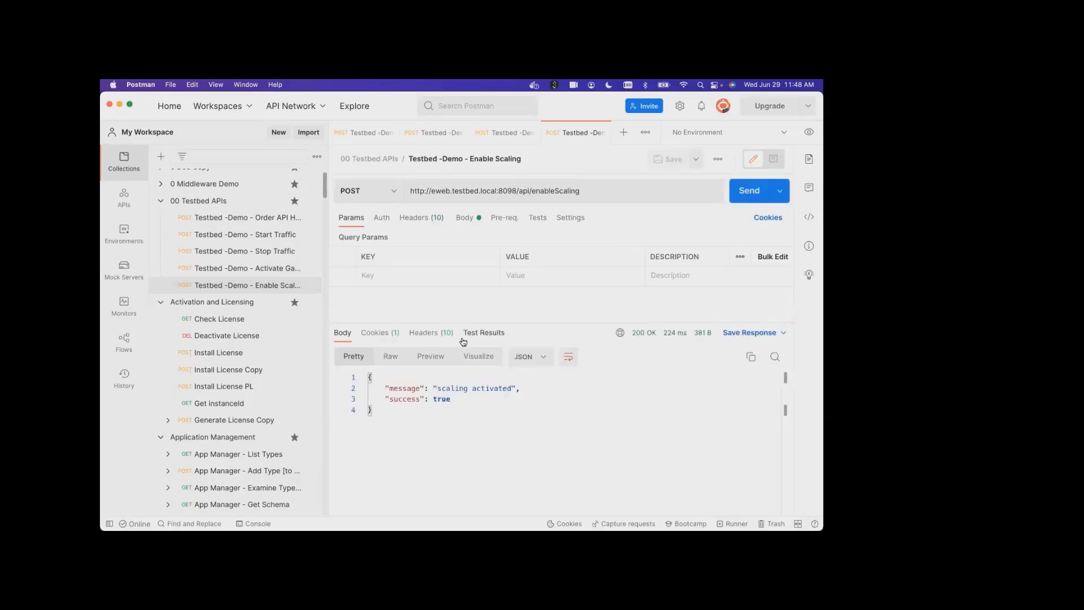
# Return to EnterpriseWeb in Firefox, refresh Instance 1's lifecycle list, and open the trace of the Day 2: Scale Out entry.
pyautogui.press('super+Tab')
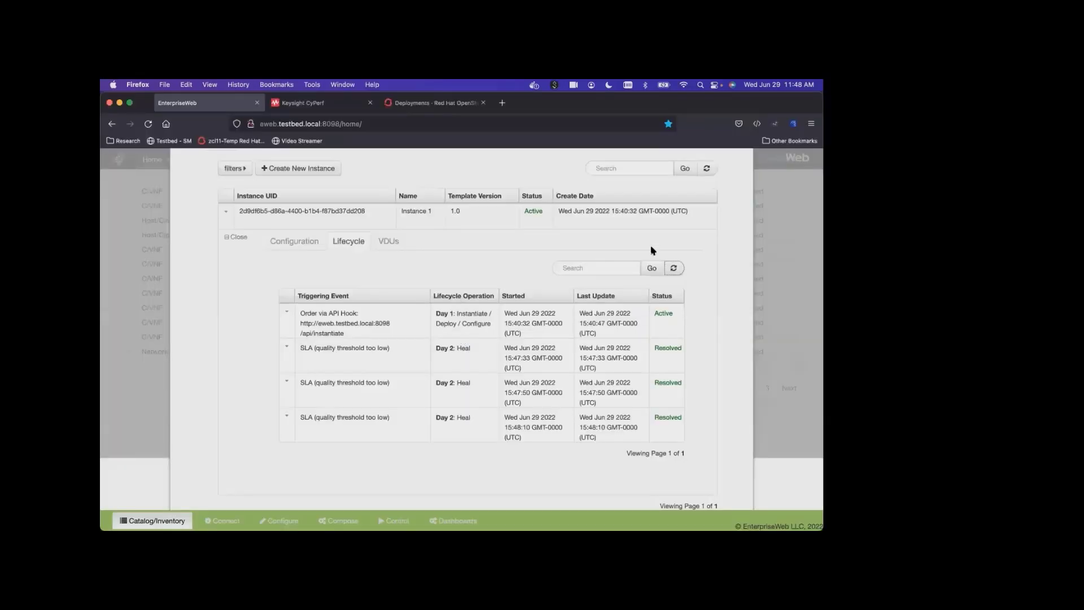
pyautogui.click(677, 267)
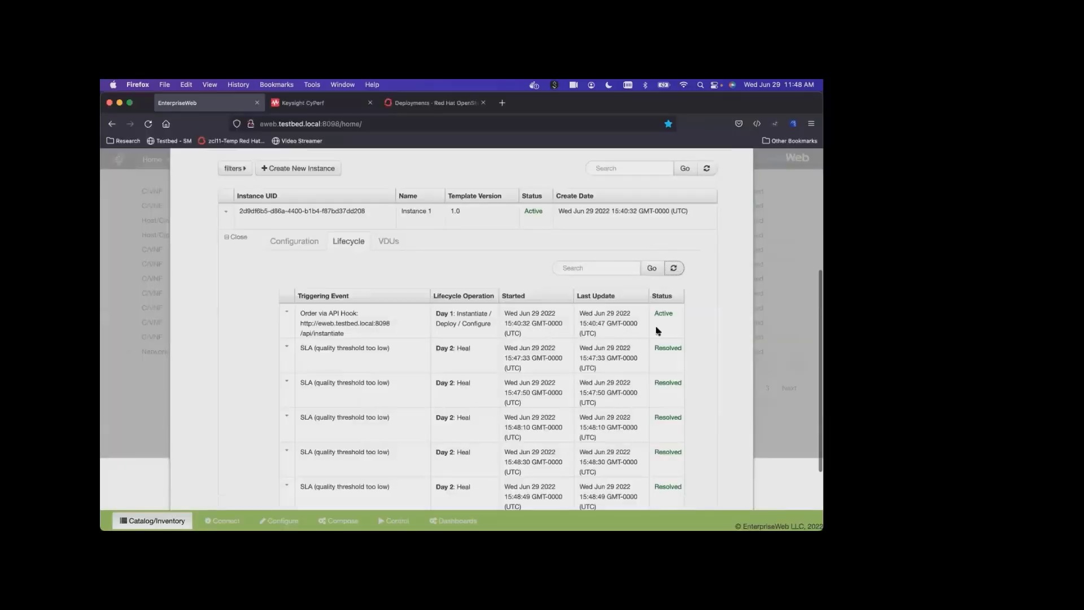
pyautogui.scroll(-3, 657, 330)
pyautogui.scroll(2, 657, 330)
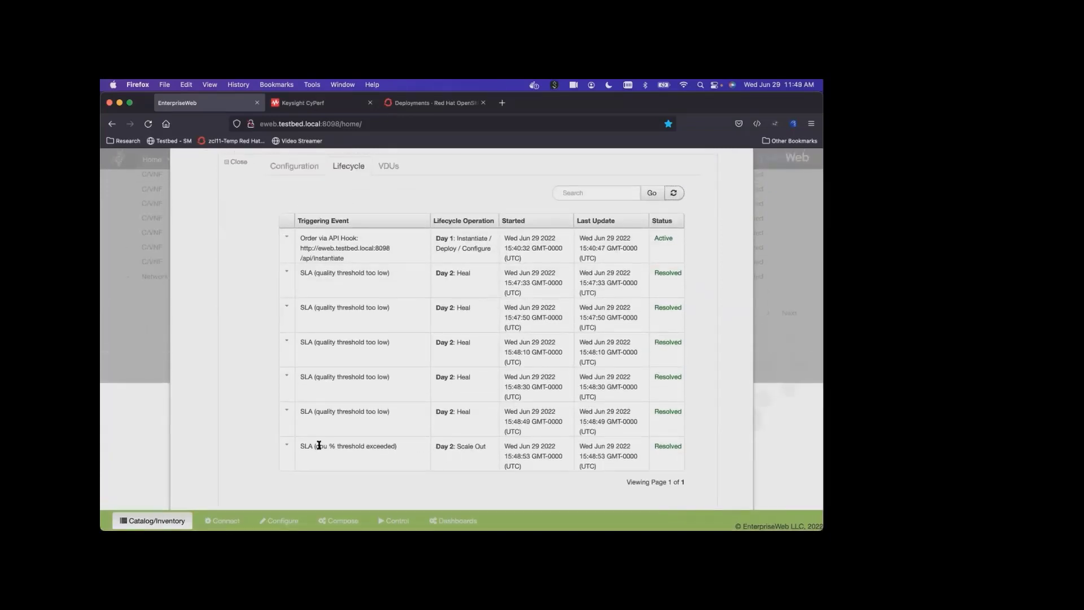
pyautogui.click(287, 445)
# Review the Scale Out trace events from the resource capacity alarm to the SLA check, and return to the Demo Service's header.
pyautogui.scroll(-5, 380, 424)
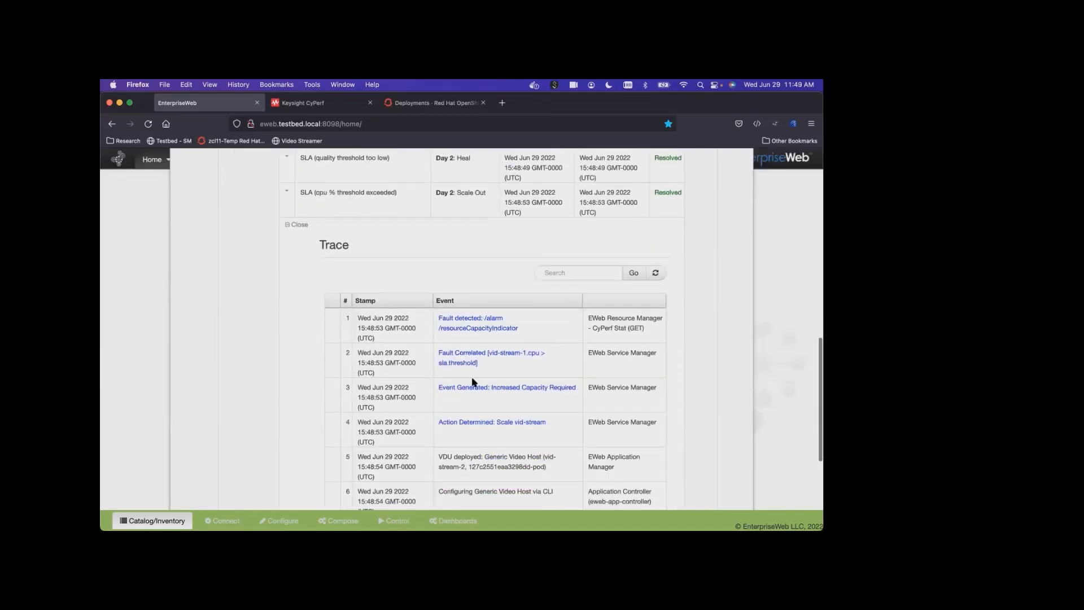
pyautogui.scroll(-1, 509, 362)
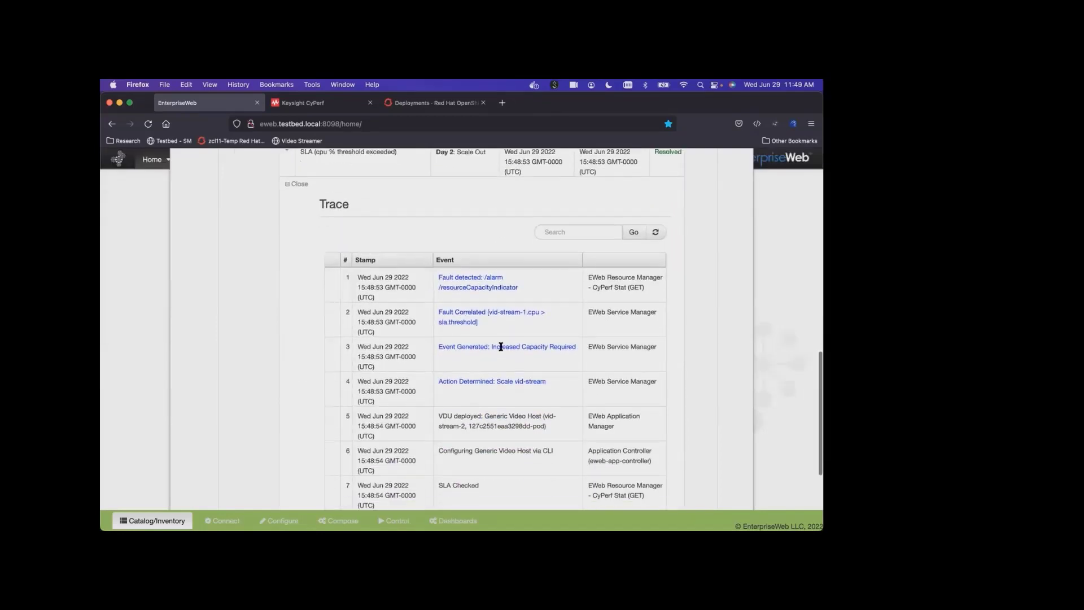
pyautogui.scroll(-2, 551, 356)
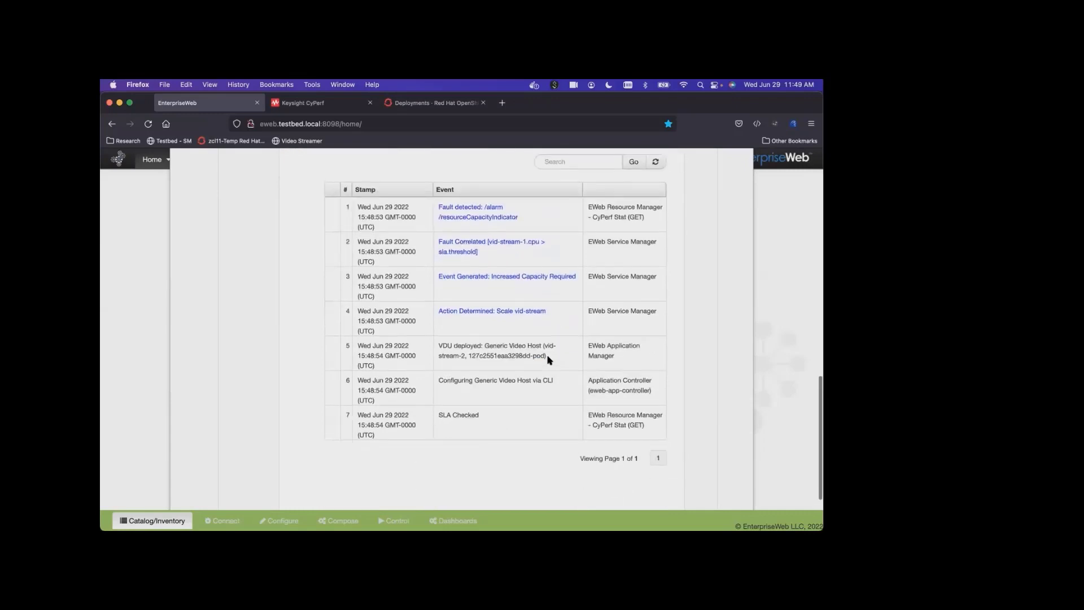
pyautogui.scroll(8, 551, 356)
pyautogui.scroll(5, 499, 330)
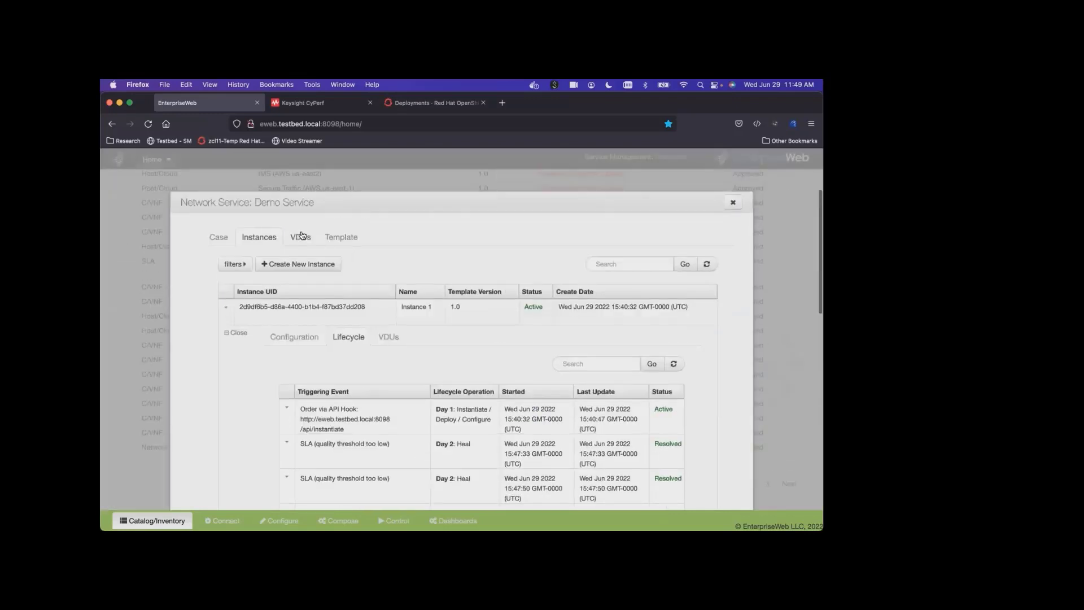
# Show the Demo Service's VDUs across all its instances and refresh the list.
pyautogui.click(301, 237)
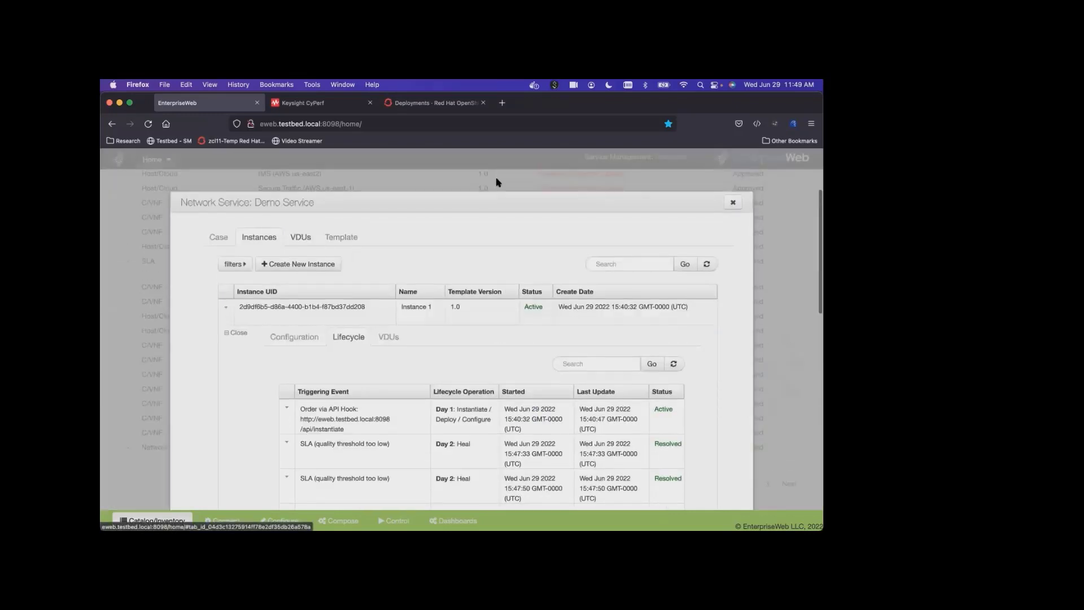
pyautogui.click(709, 265)
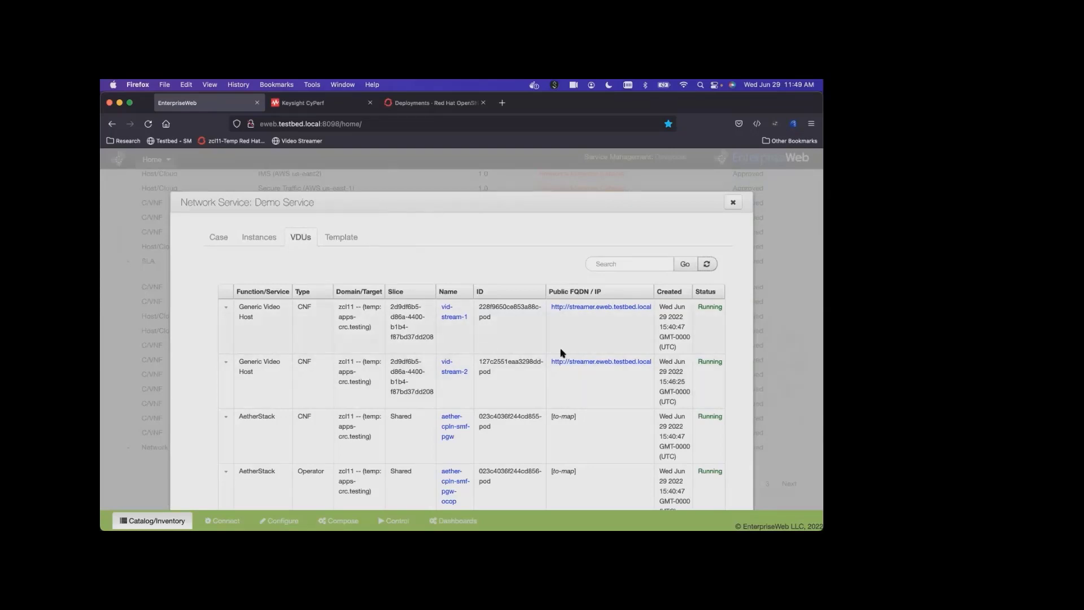
# Open the public address of the vid-stream-1 video host and skip Onboarding.mp4 ahead to about 2:30.
pyautogui.click(599, 314)
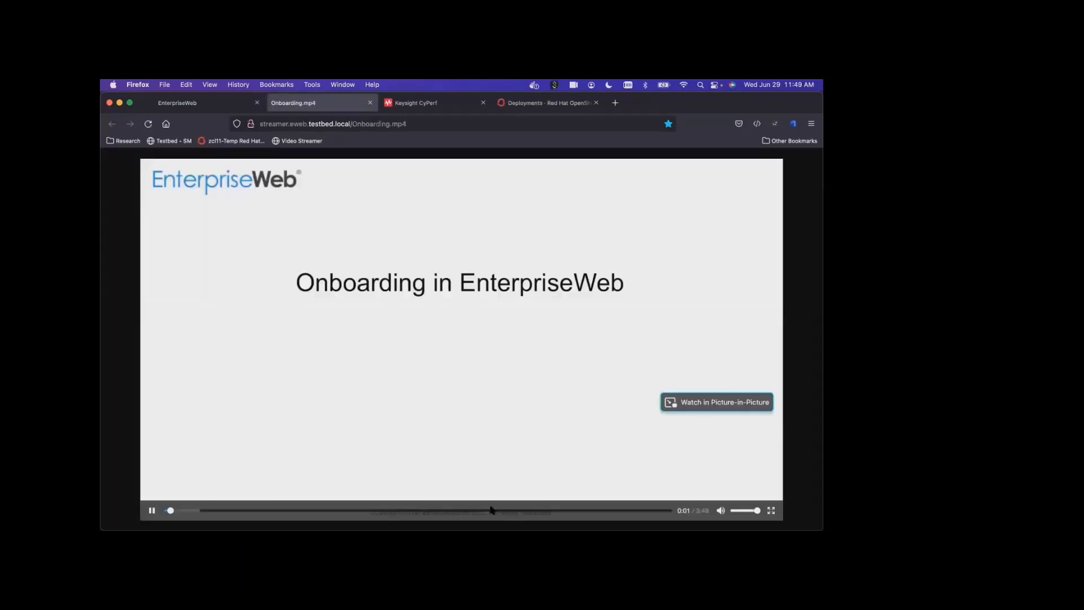
pyautogui.click(491, 510)
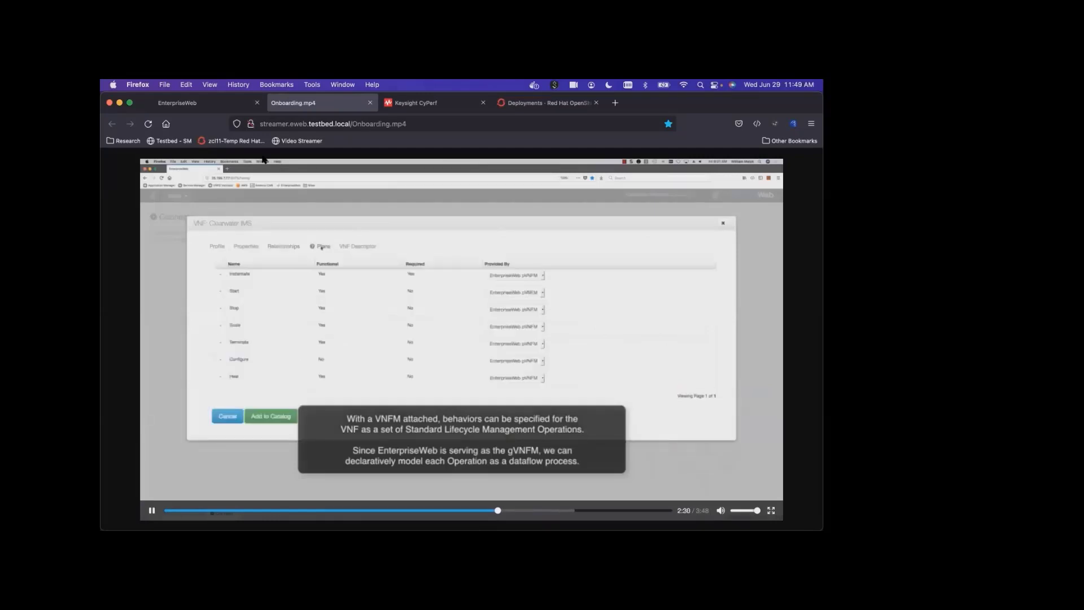
pyautogui.moveTo(350, 207)
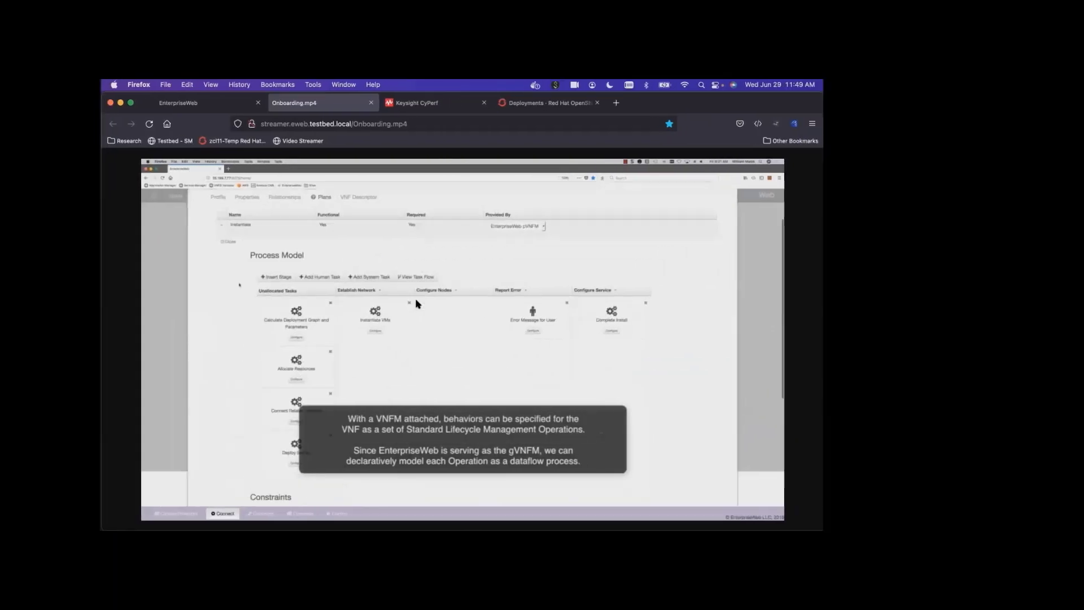
# Switch to the full-screen slide deck and advance from the Webinar Agenda to the Testbed Benchmarks slide with the key findings.
pyautogui.hotkey('ctrl', 'Right')
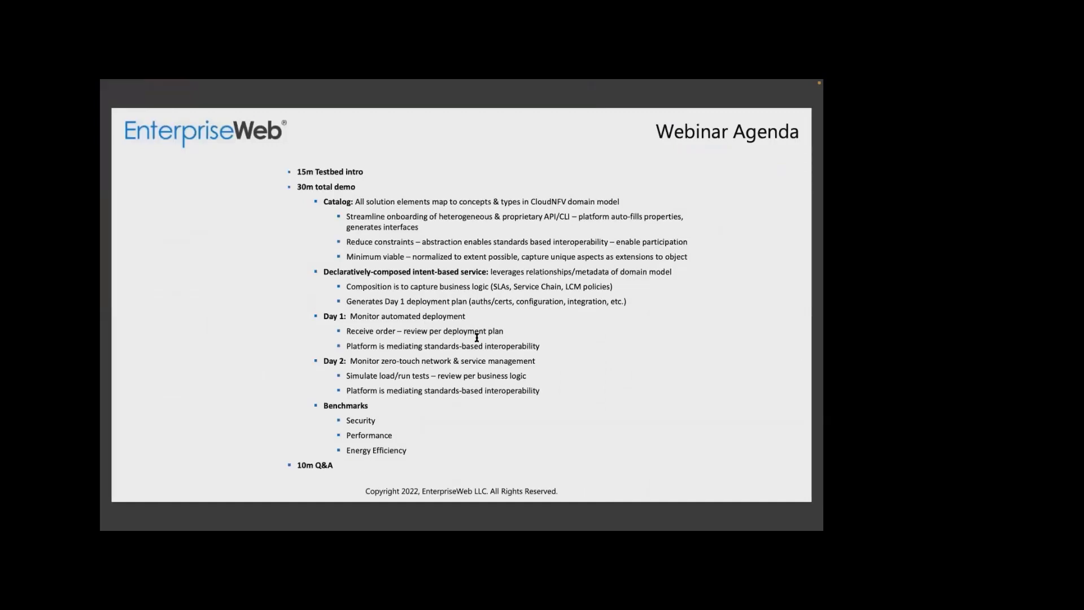
pyautogui.press('Right')
pyautogui.press('Right')
pyautogui.press('Right')
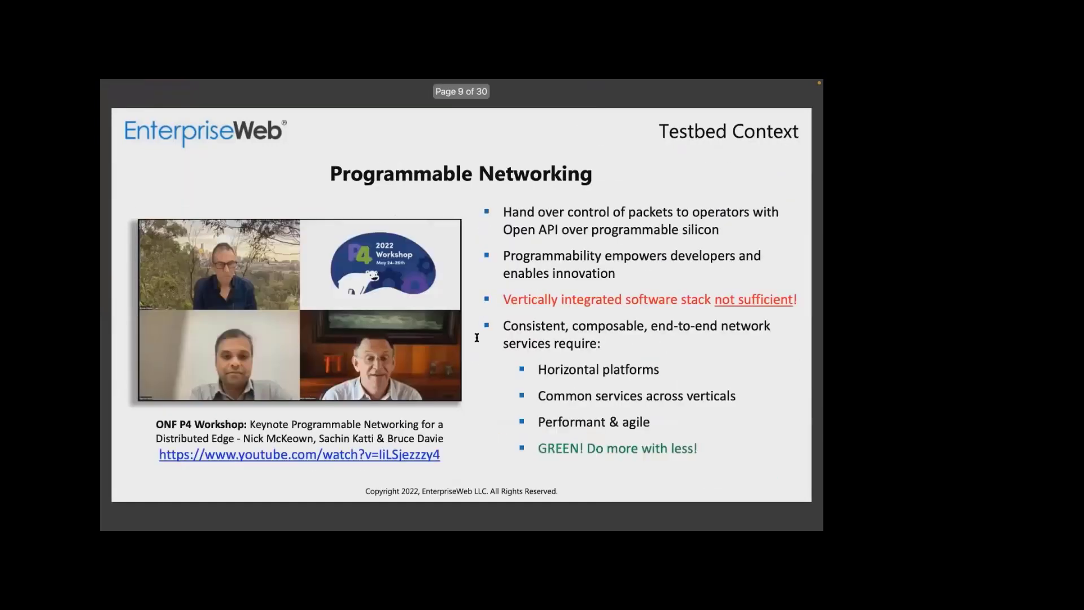
pyautogui.press('Right')
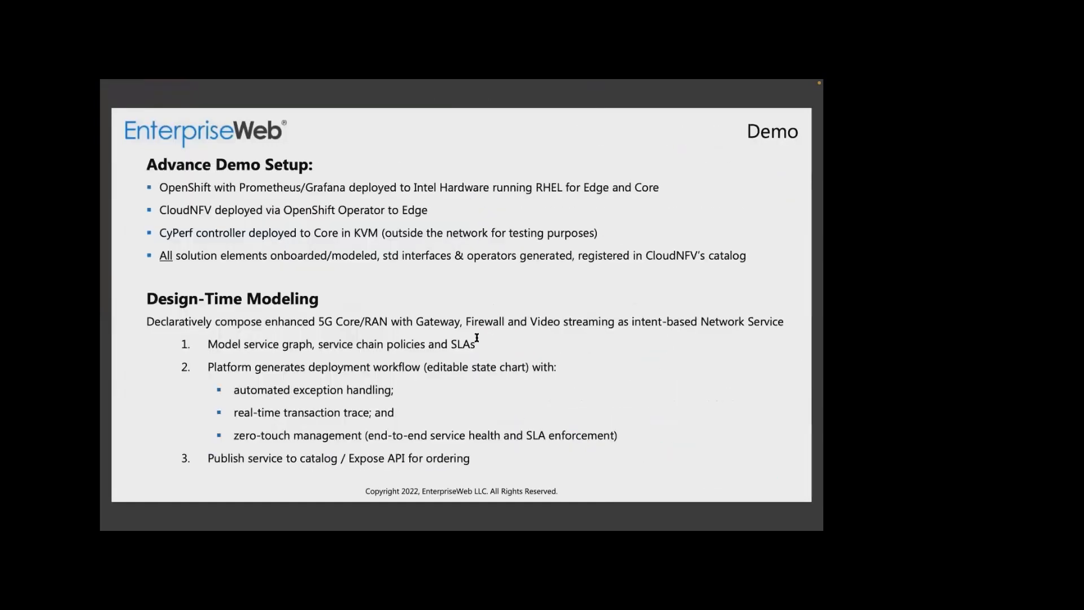
pyautogui.press('Right')
pyautogui.press('Right')
pyautogui.press('Right')
pyautogui.press('Right')
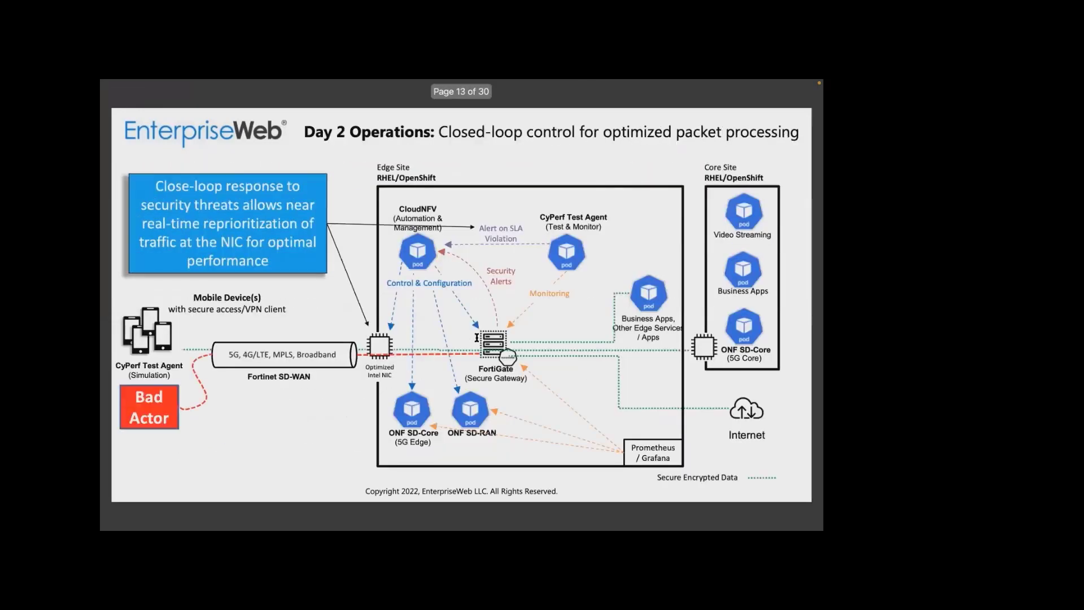
pyautogui.press('Right')
pyautogui.press('Right')
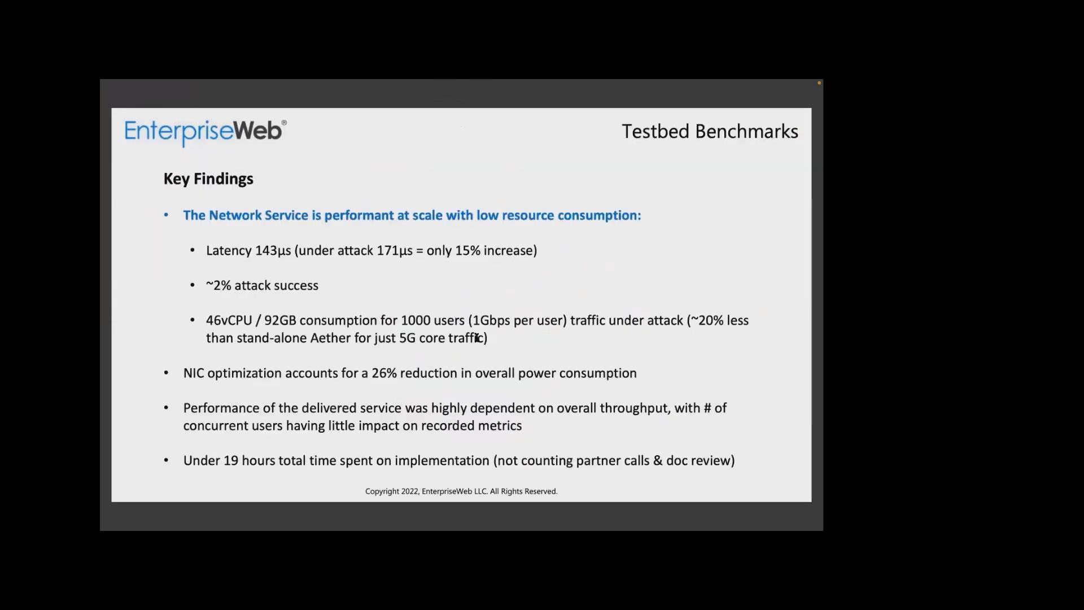